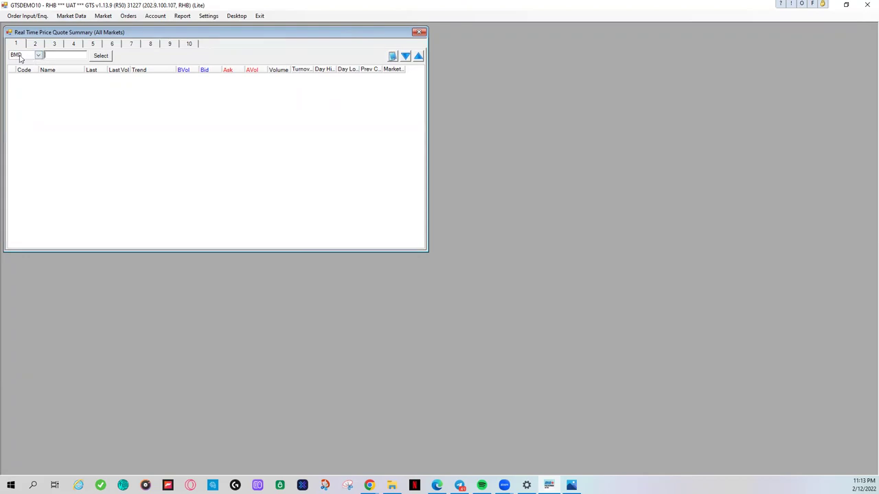
Step: Pick FCPOG3 (Crude Palm Oil futures, FEB23) in the product picker and add it to the quote summary
{"action": "left_click", "coordinate": [102, 57]}
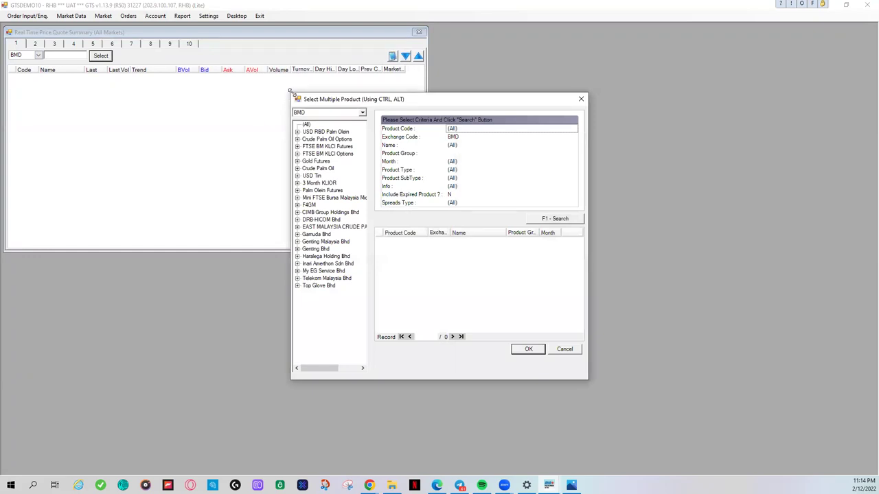
{"action": "left_click_drag", "start_coordinate": [290, 90], "coordinate": [244, 68]}
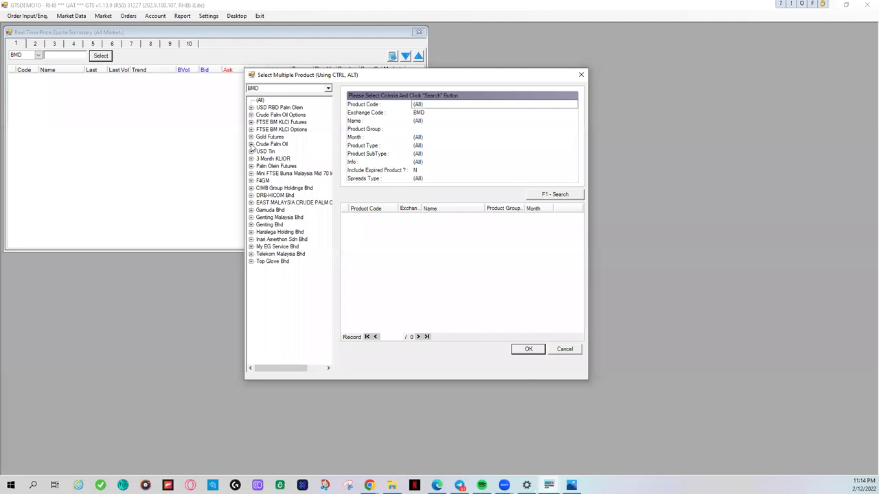
{"action": "left_click", "coordinate": [251, 145]}
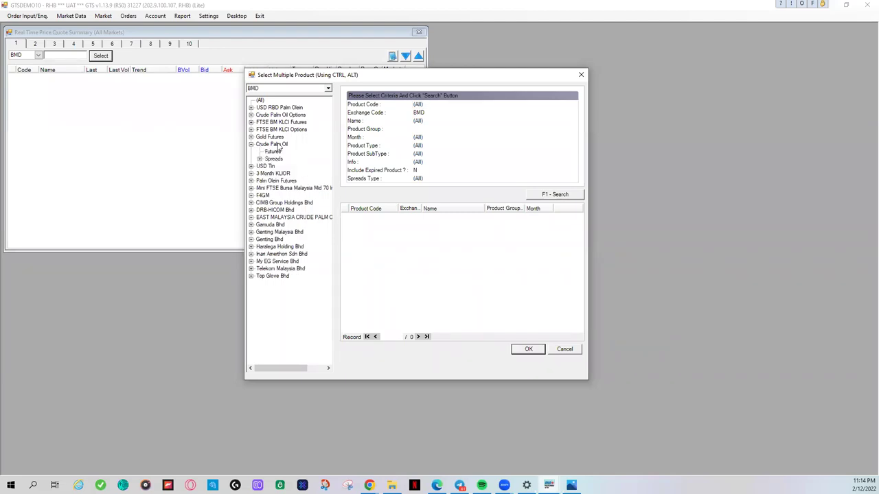
{"action": "left_click", "coordinate": [272, 152]}
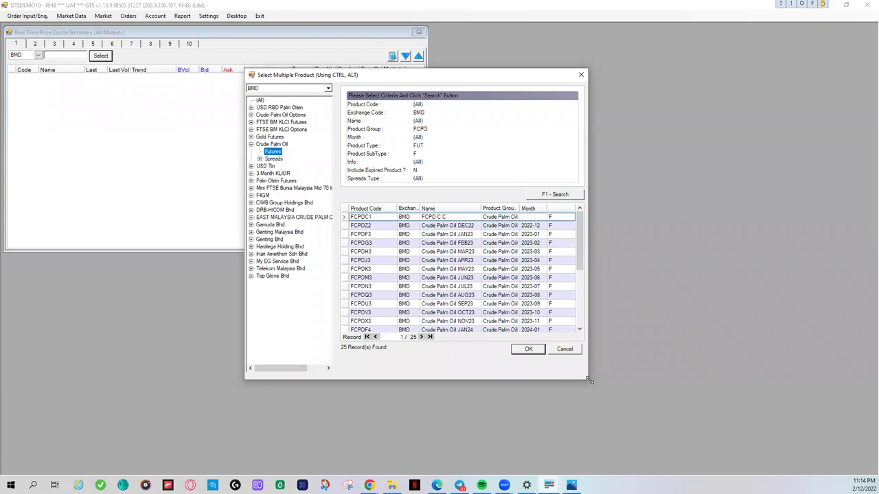
{"action": "left_click_drag", "start_coordinate": [590, 380], "coordinate": [767, 418]}
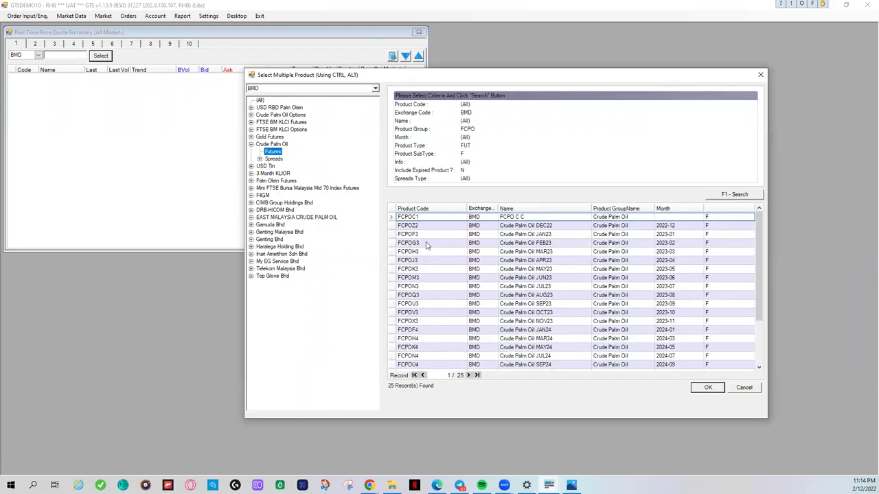
{"action": "left_click", "coordinate": [520, 244]}
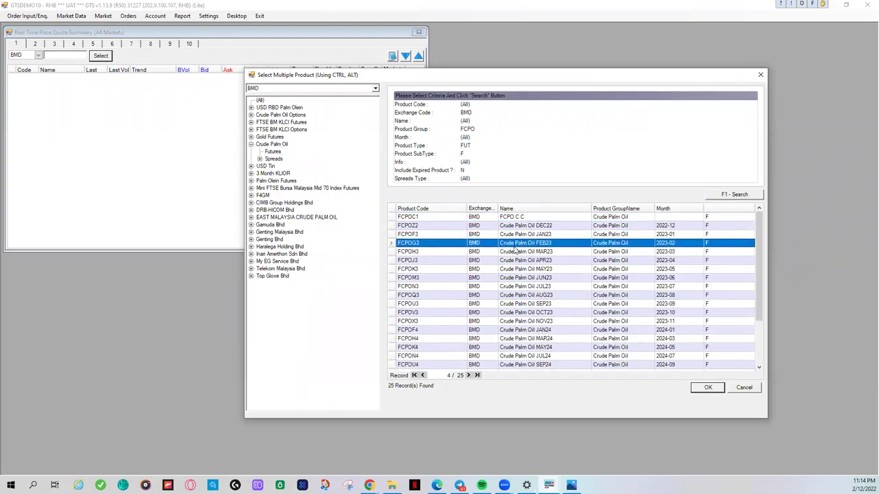
{"action": "left_click", "coordinate": [696, 388]}
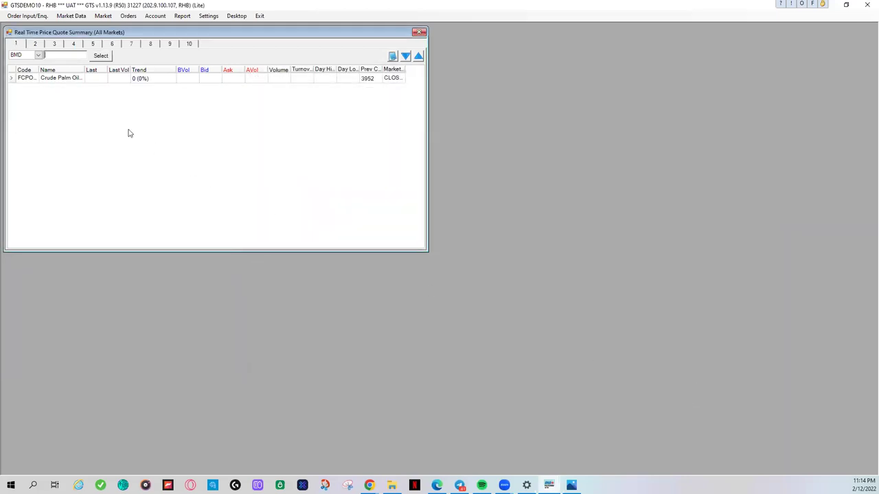
Step: Widen the Code and Name columns of the quote summary so full codes show
{"action": "left_click", "coordinate": [49, 77]}
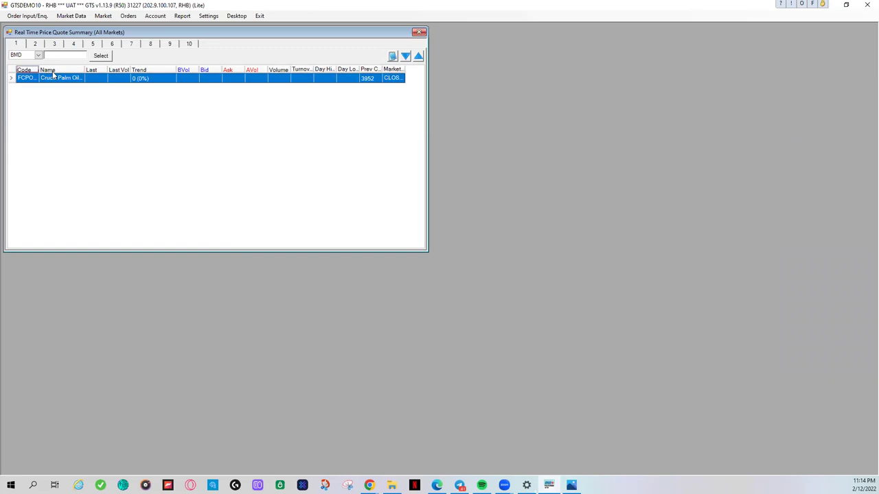
{"action": "left_click_drag", "start_coordinate": [39, 71], "coordinate": [52, 74]}
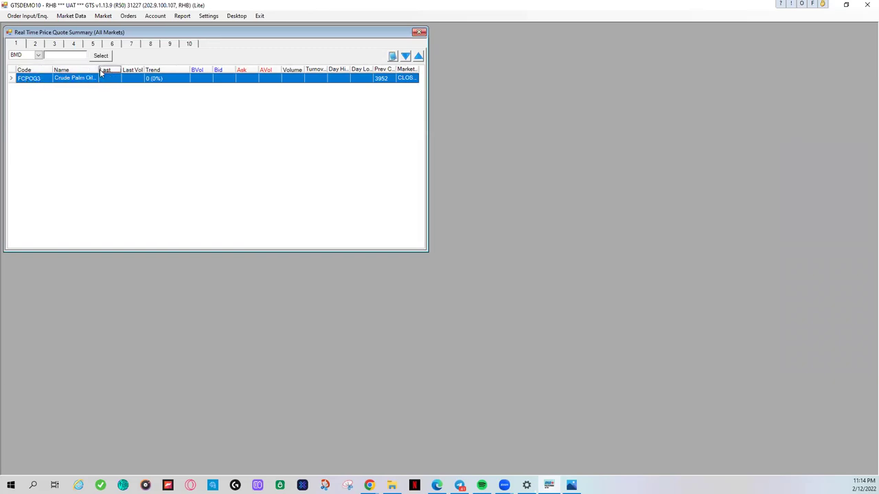
{"action": "left_click_drag", "start_coordinate": [98, 72], "coordinate": [115, 72]}
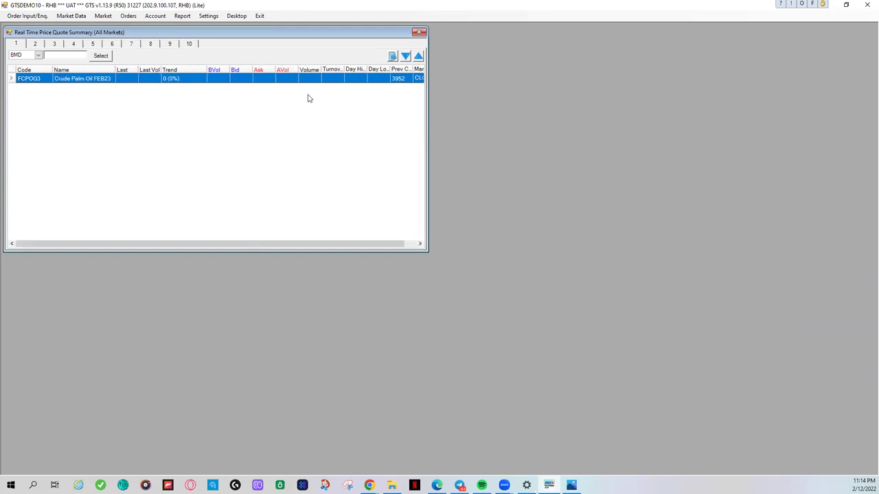
{"action": "left_click_drag", "start_coordinate": [304, 245], "coordinate": [348, 243]}
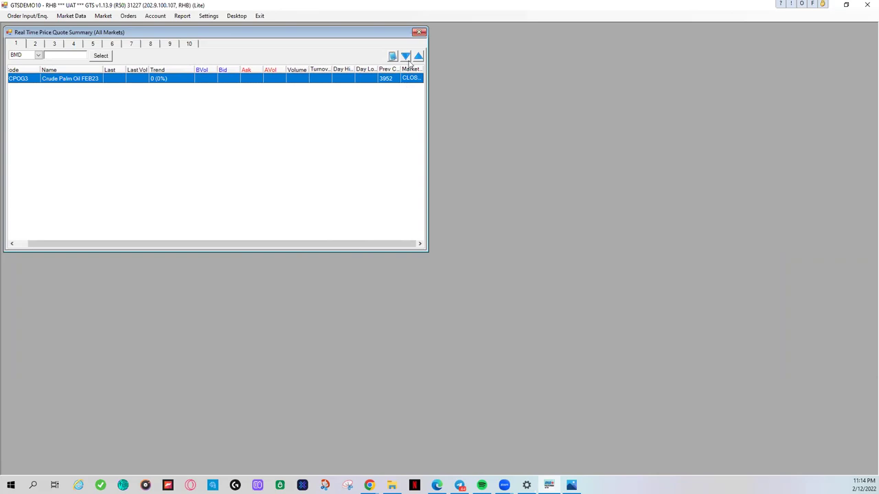
{"action": "left_click_drag", "start_coordinate": [222, 245], "coordinate": [210, 245]}
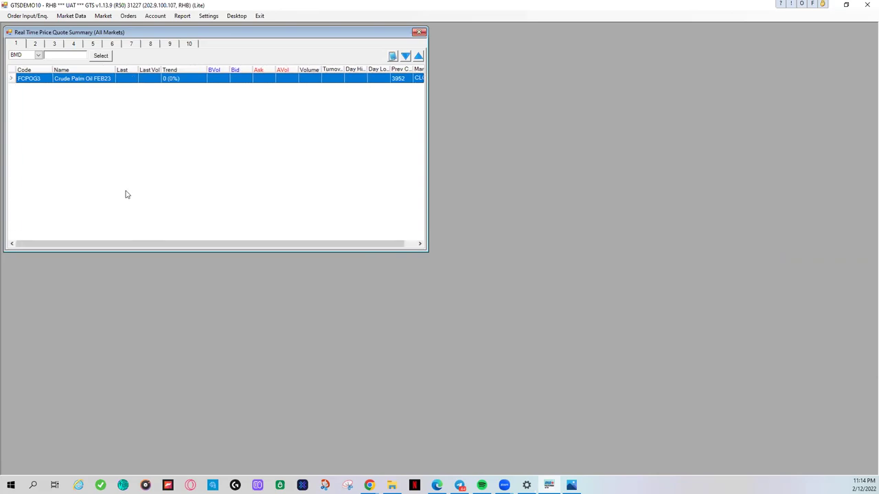
Step: Switch the exchange to CBOT and add Soybean Oil futures ZL JAN23 (ZLF3) to the quotes
{"action": "left_click", "coordinate": [38, 55]}
{"action": "left_click", "coordinate": [33, 83]}
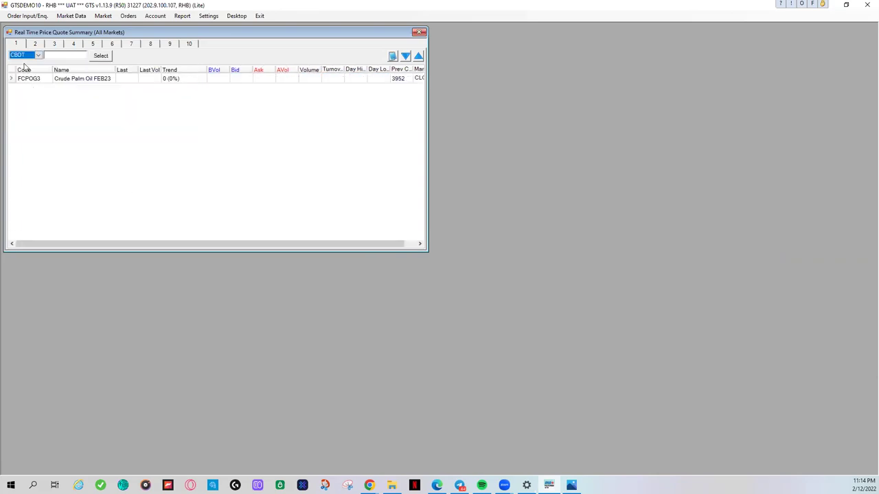
{"action": "left_click", "coordinate": [100, 57]}
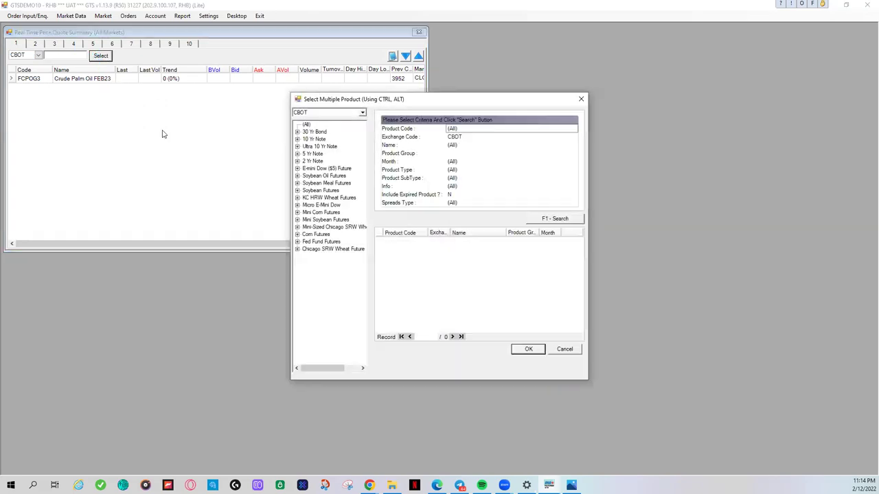
{"action": "left_click", "coordinate": [298, 175]}
{"action": "left_click", "coordinate": [318, 183]}
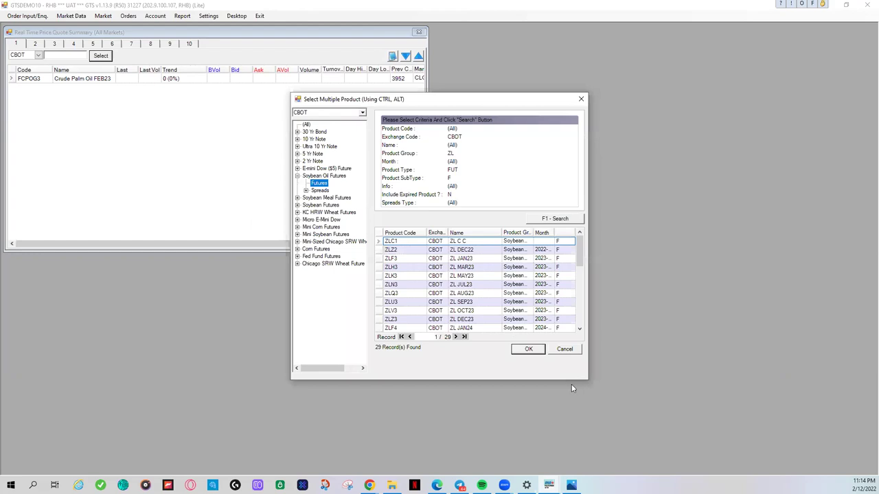
{"action": "left_click_drag", "start_coordinate": [590, 381], "coordinate": [778, 411]}
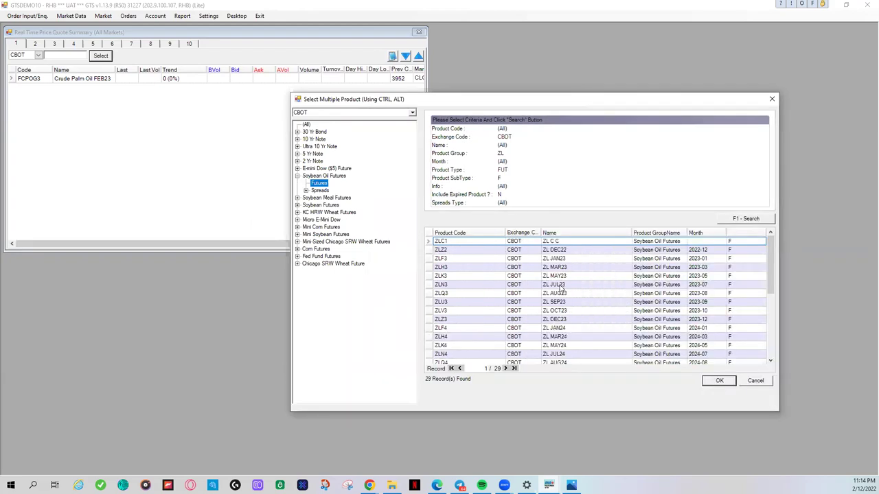
{"action": "left_click", "coordinate": [471, 251]}
{"action": "left_click", "coordinate": [462, 260]}
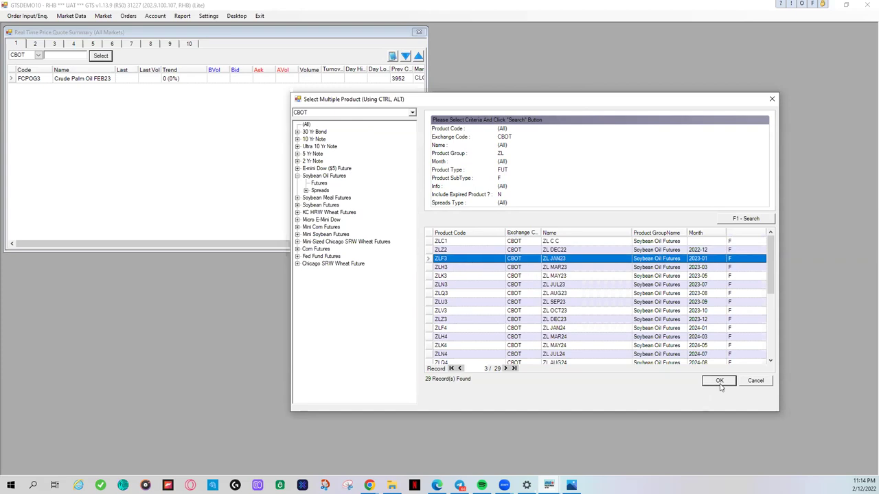
{"action": "left_click", "coordinate": [719, 382]}
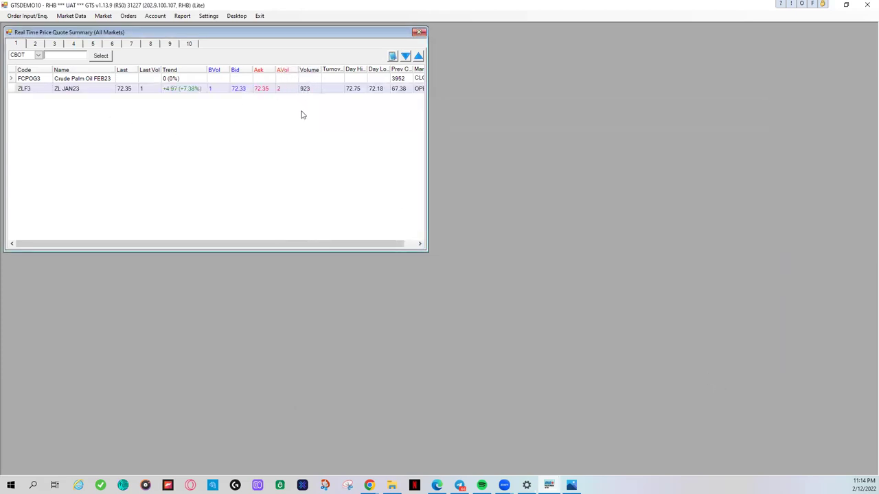
{"action": "left_click", "coordinate": [370, 485]}
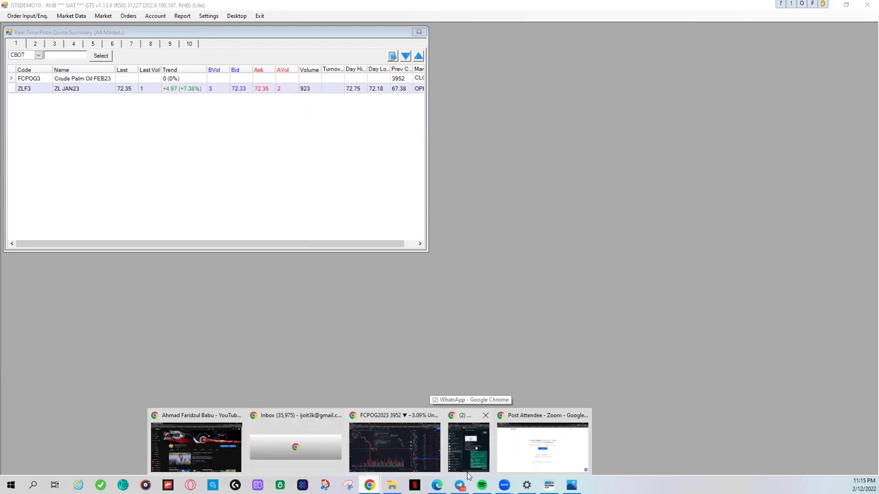
Step: In CQG Desktop, load ZLEF23 into the chart and price ladder and widen the spreadsheet
{"action": "left_click", "coordinate": [437, 486]}
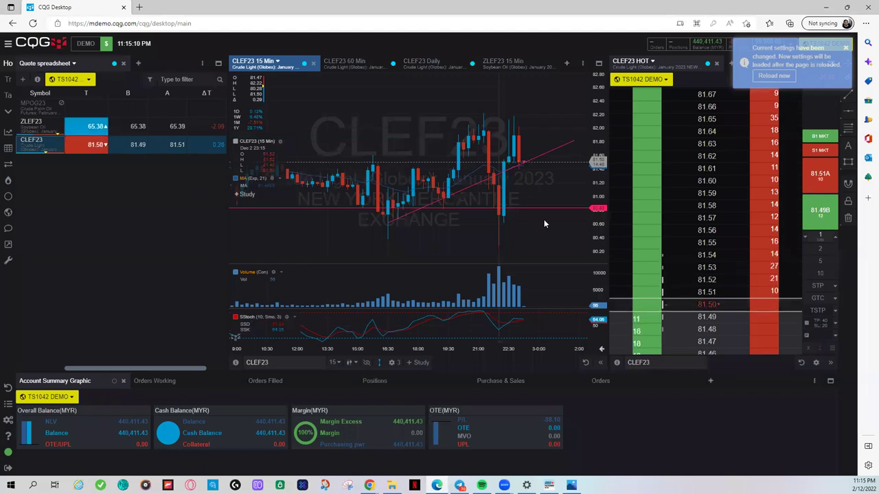
{"action": "left_click", "coordinate": [49, 123]}
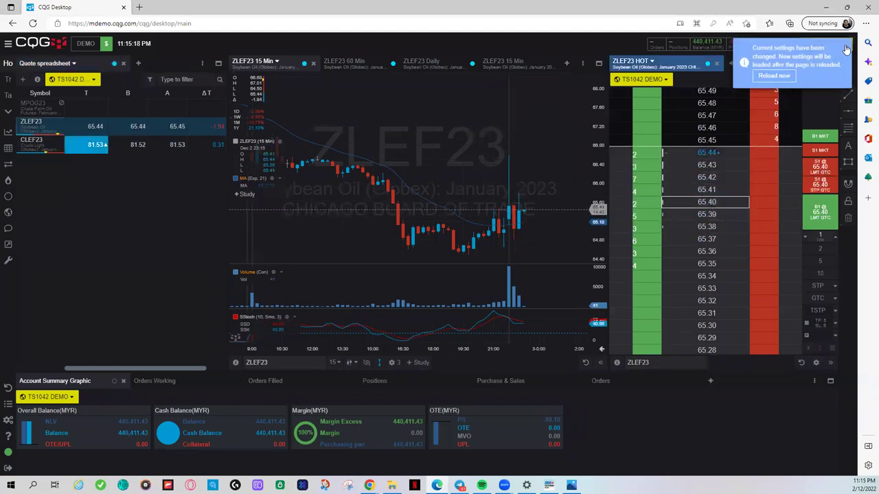
{"action": "left_click", "coordinate": [846, 50]}
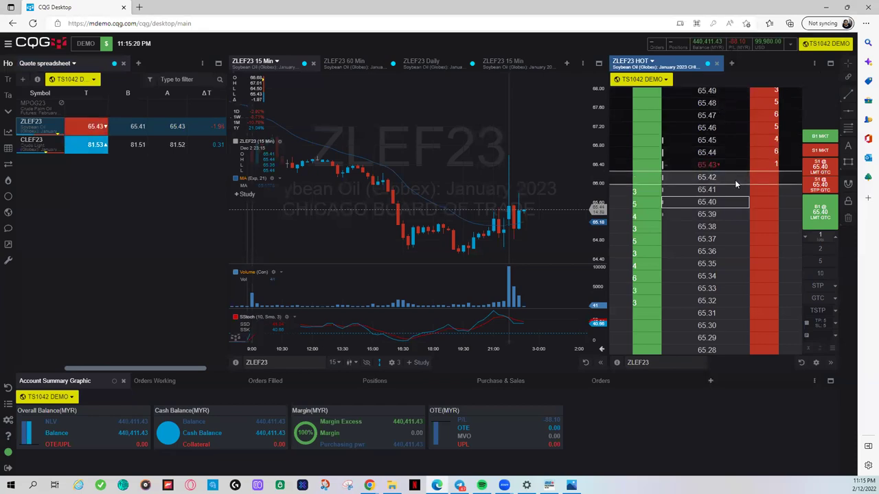
{"action": "left_click_drag", "start_coordinate": [227, 166], "coordinate": [261, 172]}
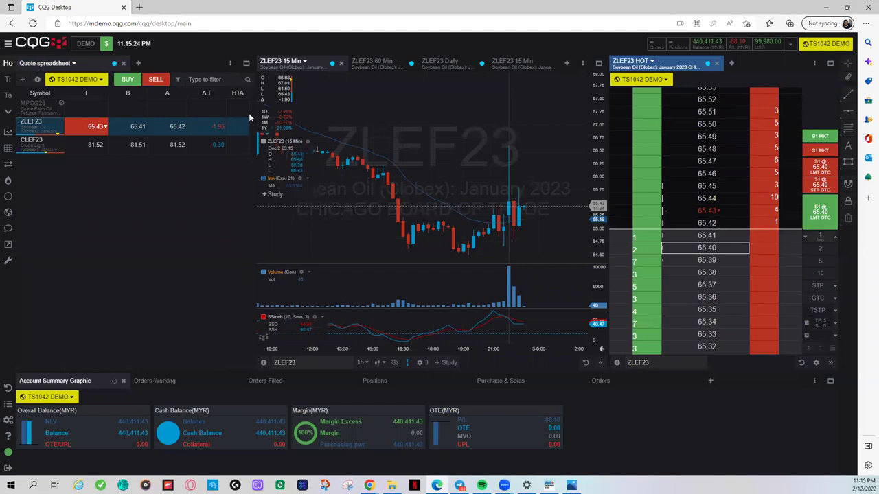
Step: Open and close the column manager, then expand the quote spreadsheet to fill the workspace
{"action": "left_click", "coordinate": [230, 63]}
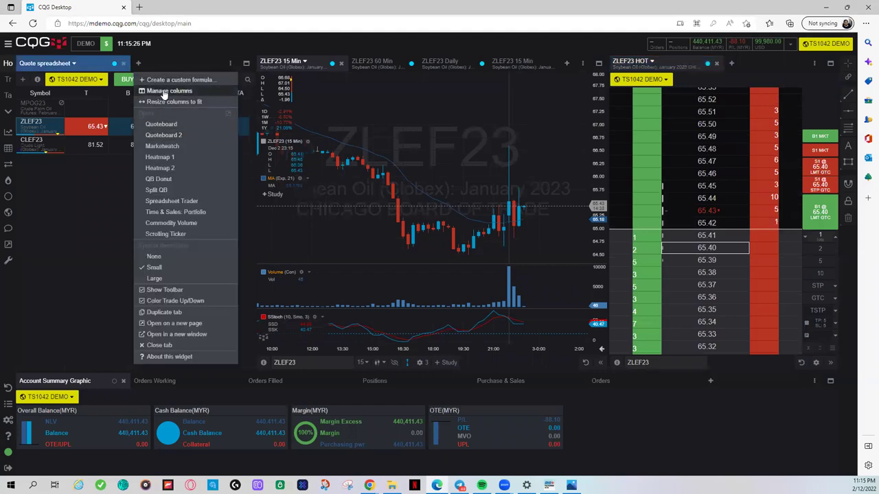
{"action": "left_click", "coordinate": [165, 91]}
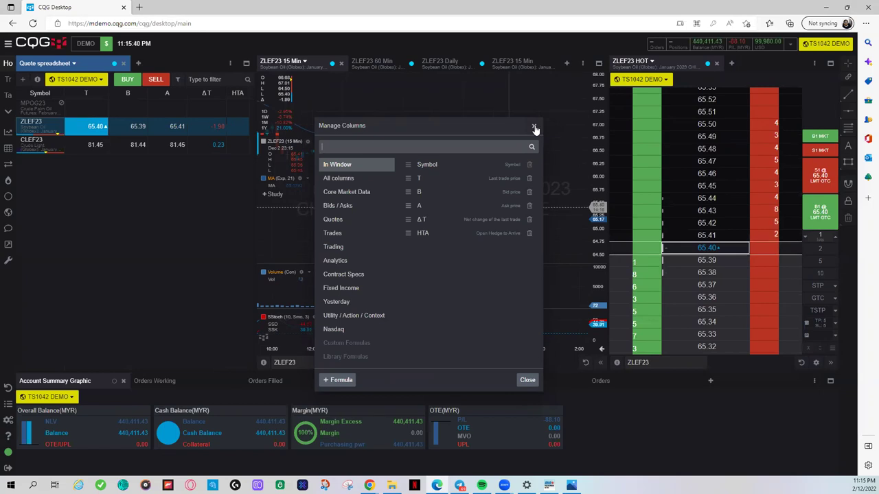
{"action": "left_click", "coordinate": [534, 127]}
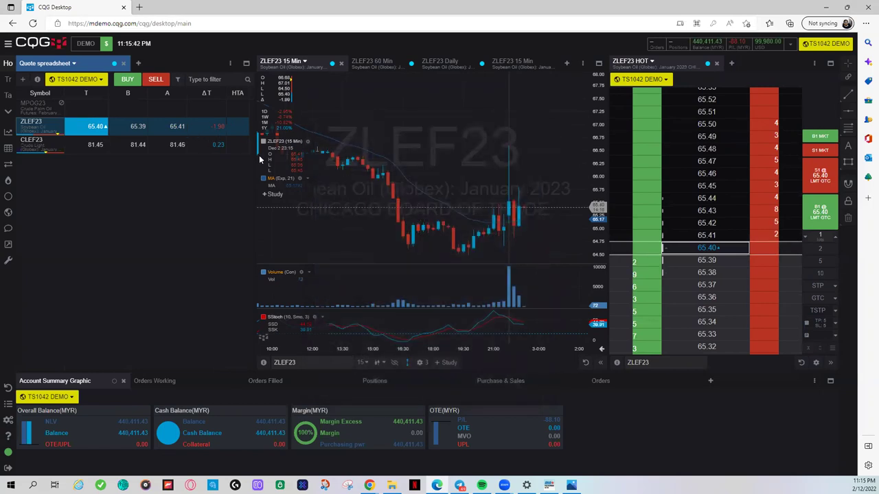
{"action": "left_click", "coordinate": [246, 64]}
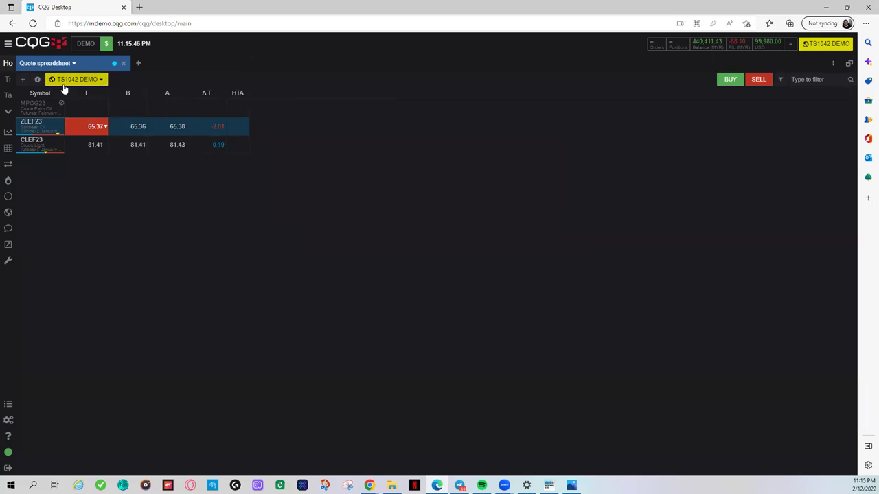
Step: Add the V Con total-volume column, then restore the full chart-and-ladder layout and minimize CQG
{"action": "left_click", "coordinate": [833, 64]}
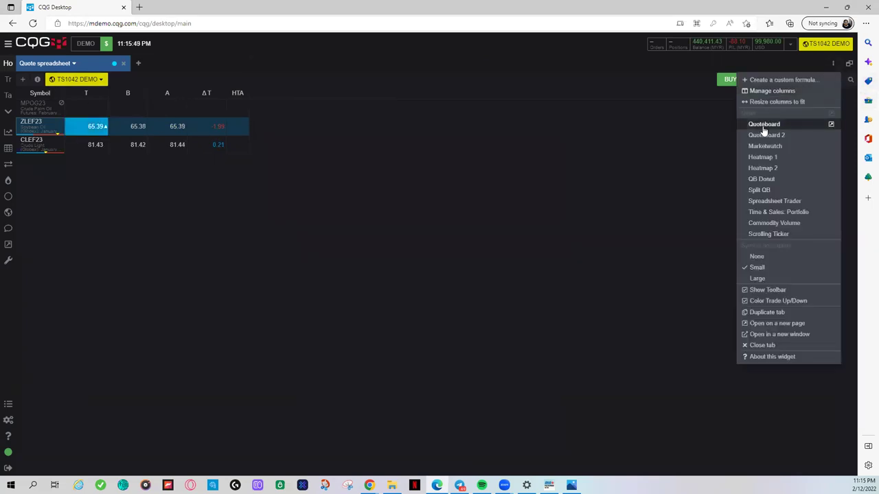
{"action": "left_click", "coordinate": [772, 91]}
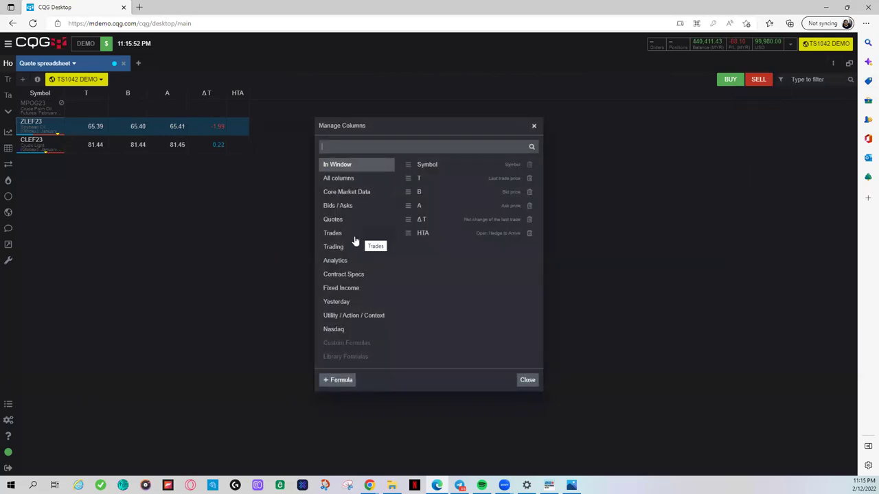
{"action": "left_click", "coordinate": [343, 178]}
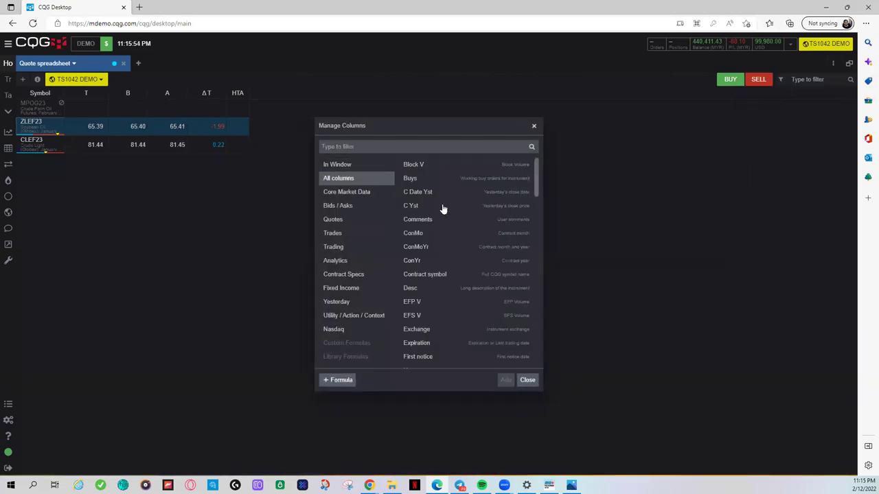
{"action": "scroll", "coordinate": [458, 227], "scroll_direction": "down", "scroll_amount": 15}
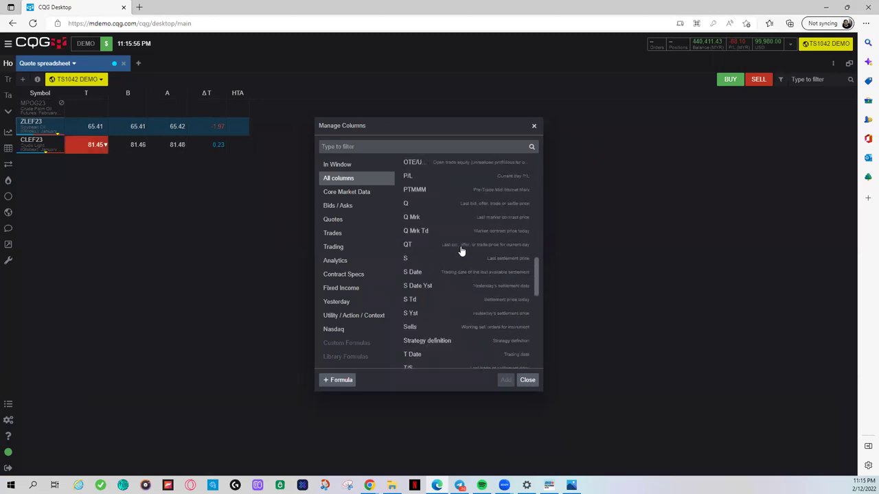
{"action": "scroll", "coordinate": [462, 252], "scroll_direction": "down", "scroll_amount": 2}
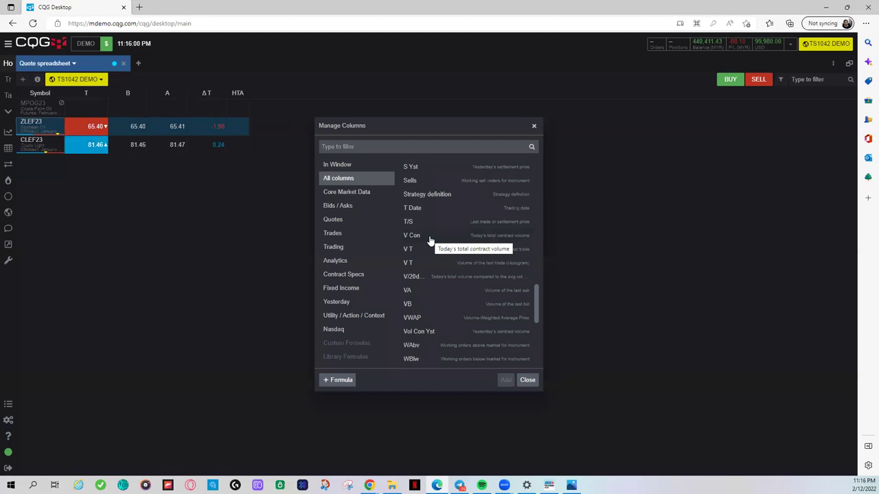
{"action": "left_click", "coordinate": [431, 237]}
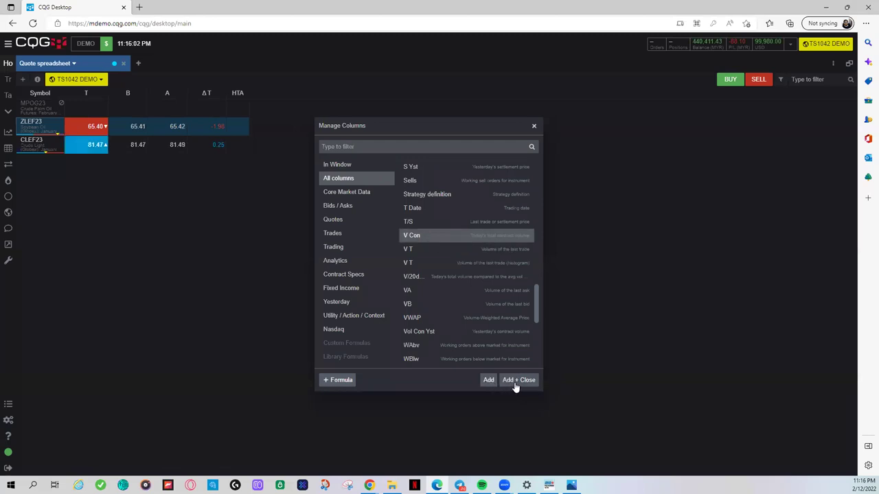
{"action": "left_click", "coordinate": [516, 384]}
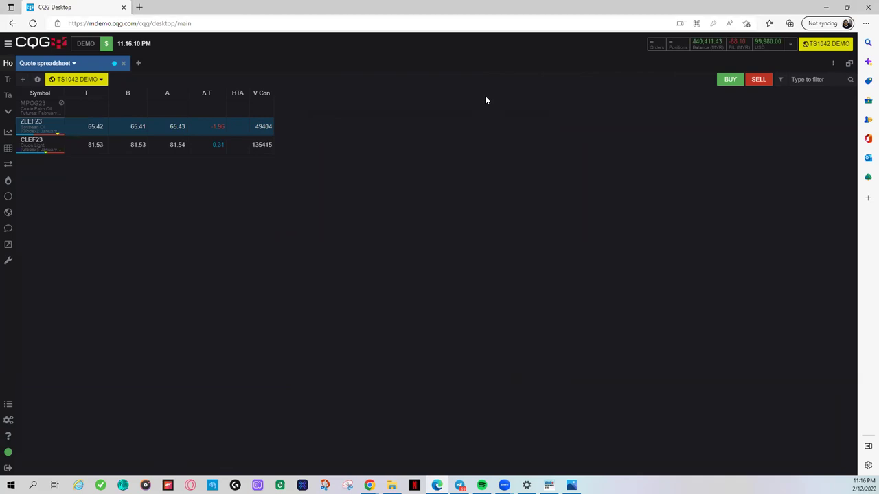
{"action": "left_click", "coordinate": [848, 65]}
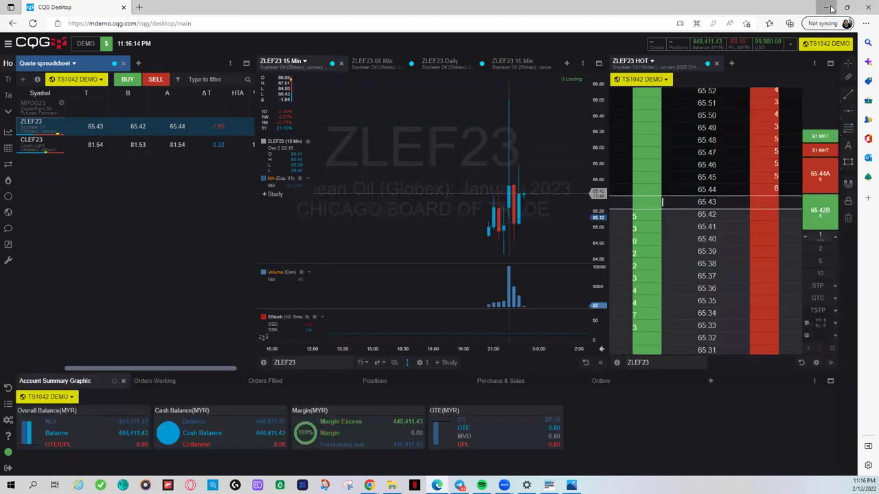
{"action": "left_click", "coordinate": [829, 7]}
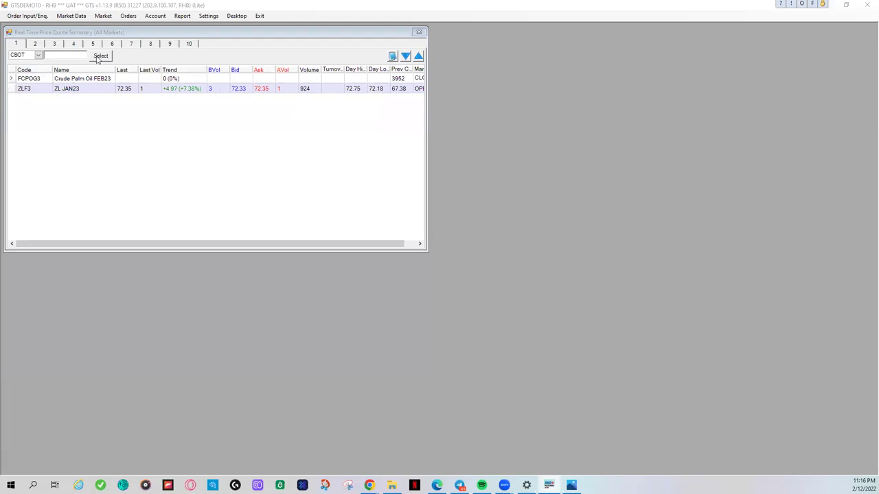
Step: Change the quote summary's exchange from CBOT to NYMEX
{"action": "left_click", "coordinate": [38, 56]}
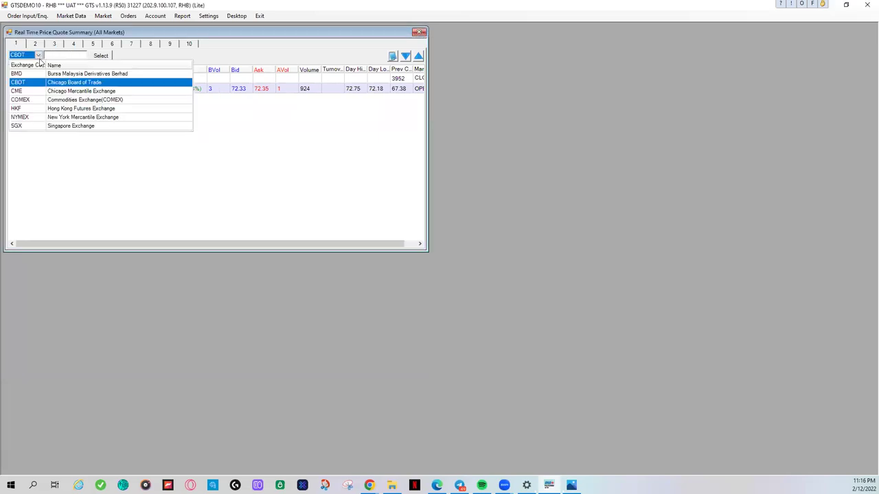
{"action": "left_click", "coordinate": [26, 117]}
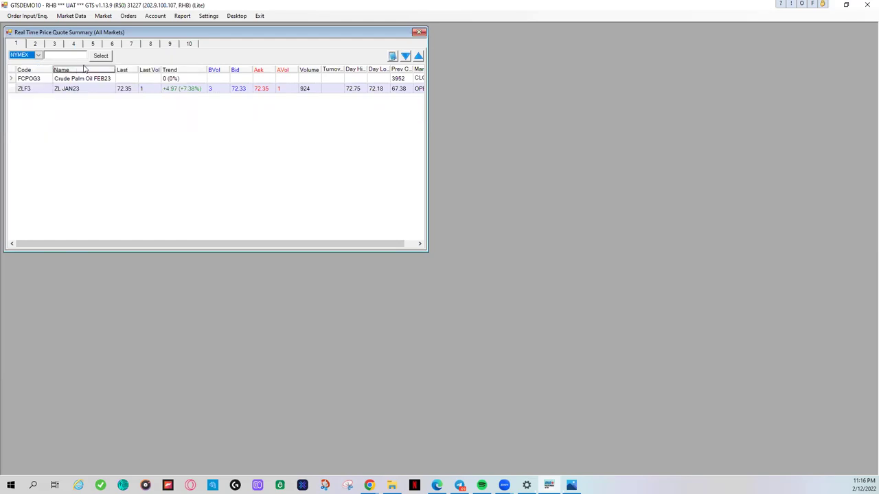
Step: Add NYMEX crude oil CL JAN23 (CLF3) from the Crude Oil Futures group to the quotes
{"action": "left_click", "coordinate": [101, 55]}
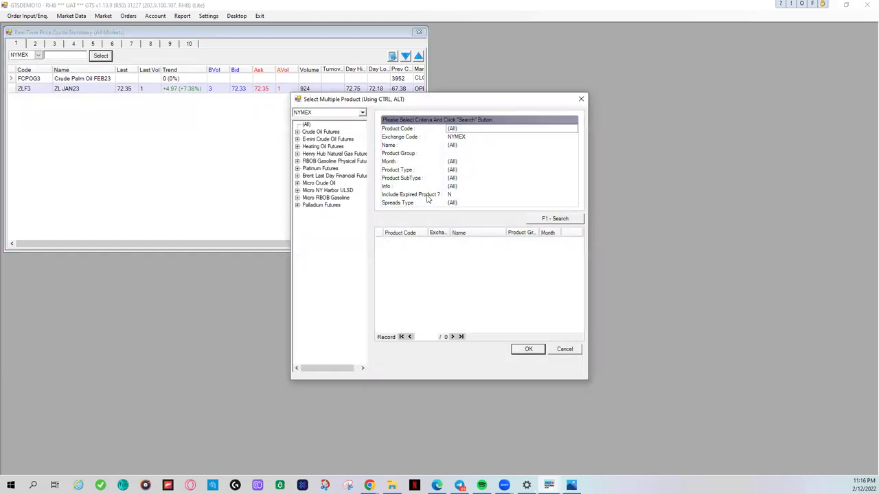
{"action": "left_click", "coordinate": [297, 132]}
{"action": "left_click", "coordinate": [318, 139]}
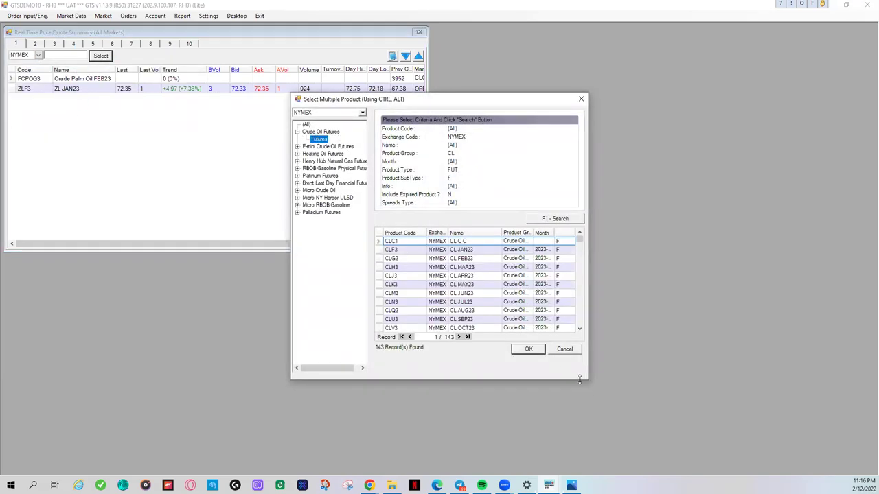
{"action": "left_click_drag", "start_coordinate": [588, 379], "coordinate": [810, 427]}
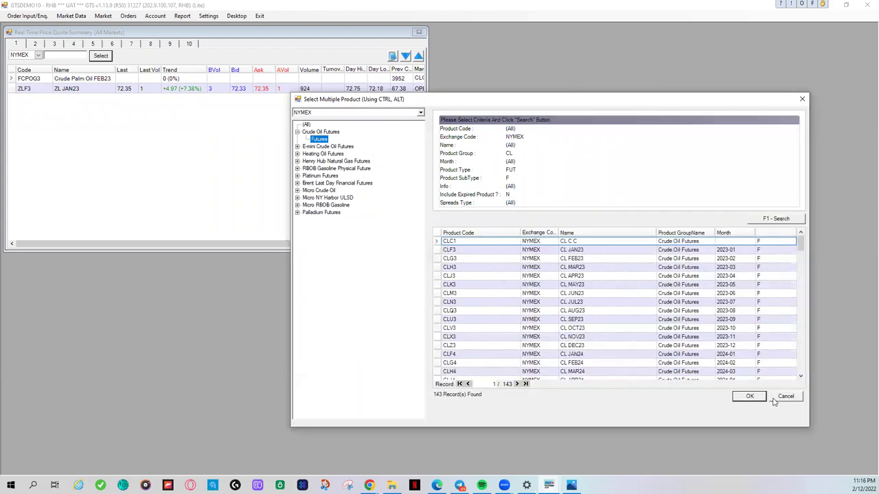
{"action": "left_click", "coordinate": [577, 259]}
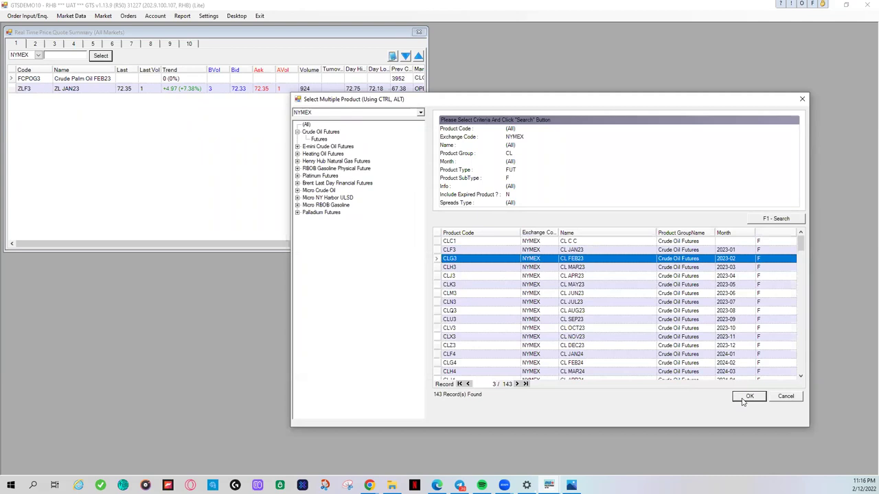
{"action": "left_click", "coordinate": [369, 486]}
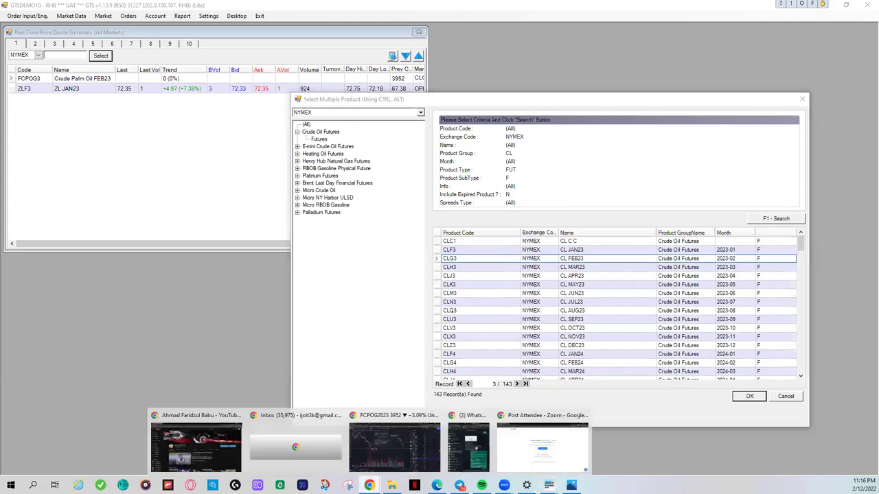
{"action": "left_click", "coordinate": [394, 447]}
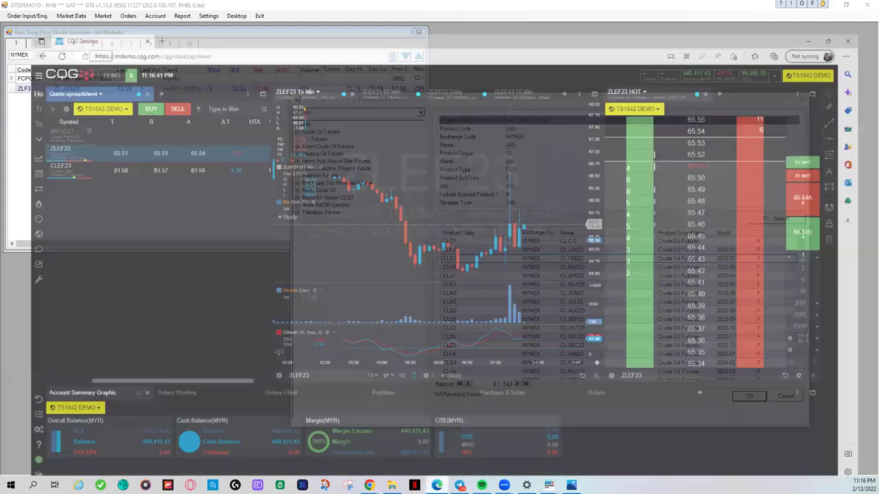
{"action": "key", "text": "alt+Tab"}
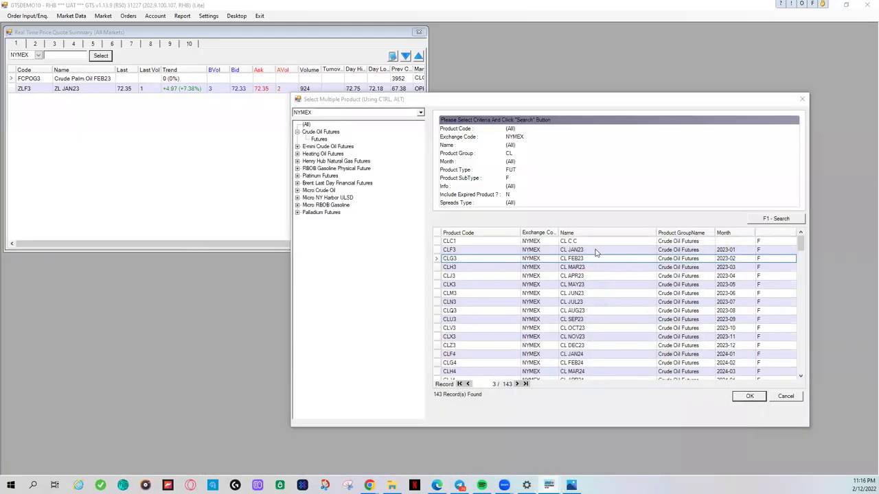
{"action": "left_click", "coordinate": [596, 250]}
{"action": "left_click", "coordinate": [743, 395]}
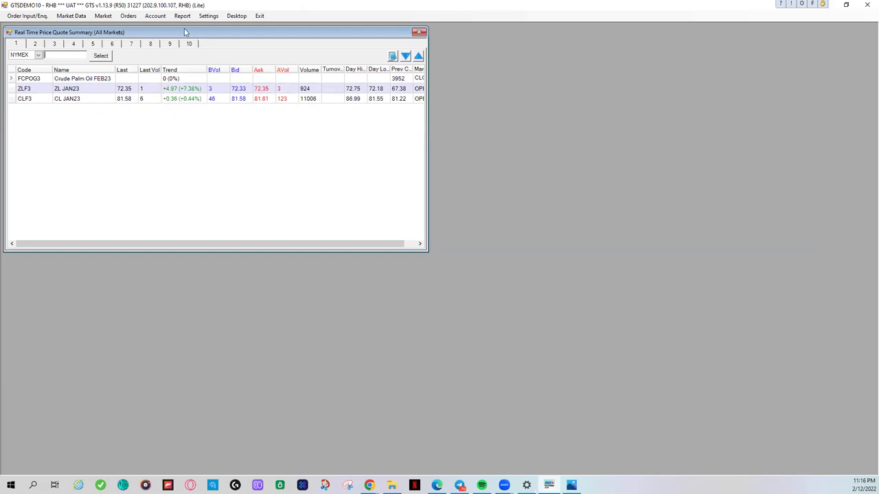
Step: Open an RHB Enter Order ticket and move it beside the quote window
{"action": "left_click", "coordinate": [130, 16]}
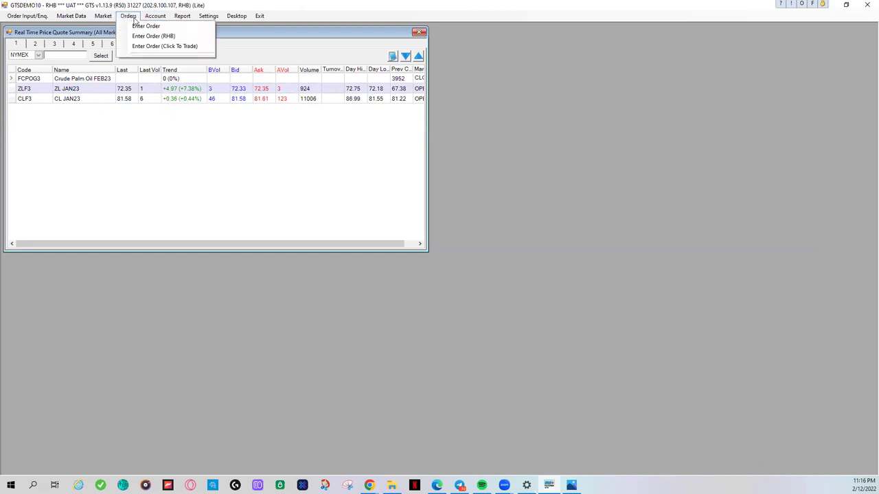
{"action": "left_click", "coordinate": [148, 36]}
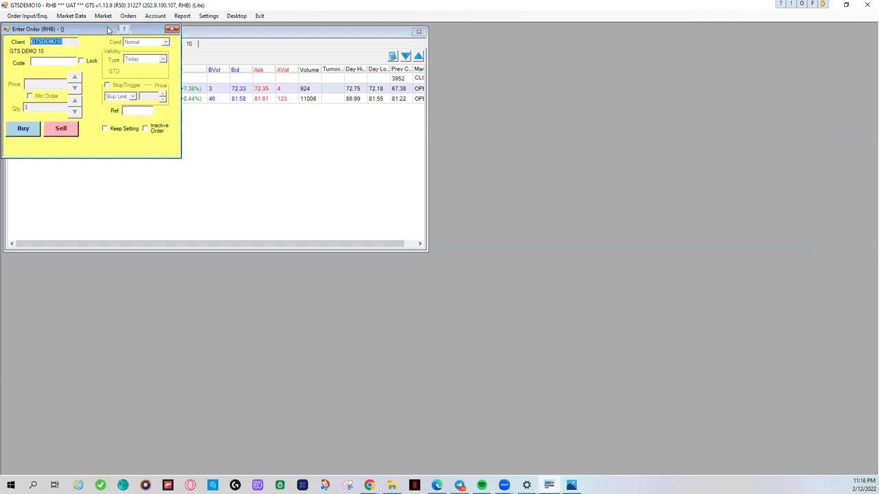
{"action": "left_click_drag", "start_coordinate": [108, 31], "coordinate": [536, 35]}
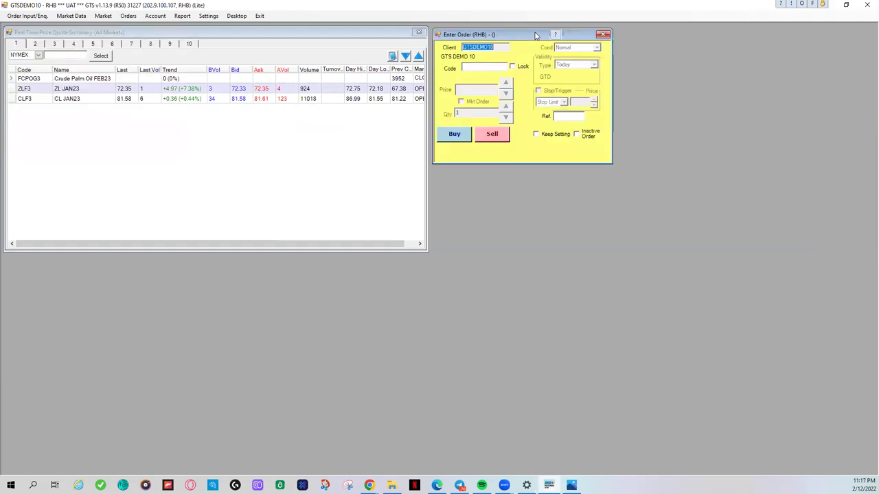
{"action": "right_click", "coordinate": [540, 35]}
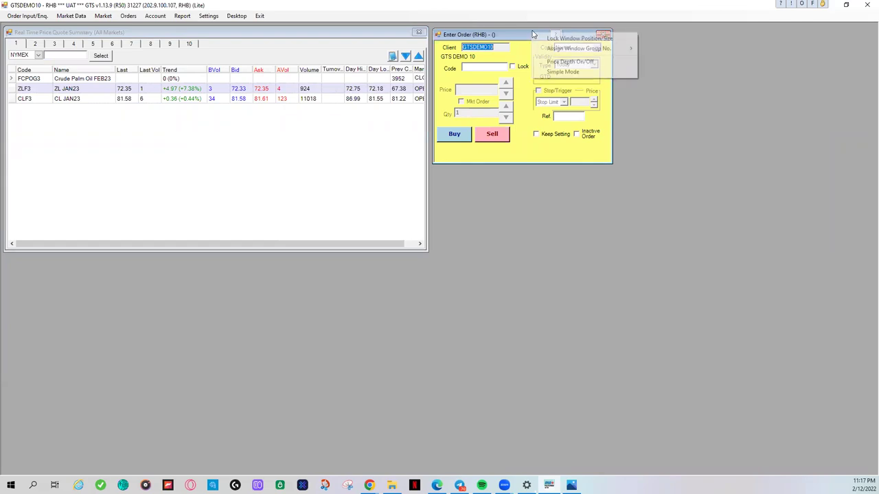
{"action": "left_click", "coordinate": [414, 270]}
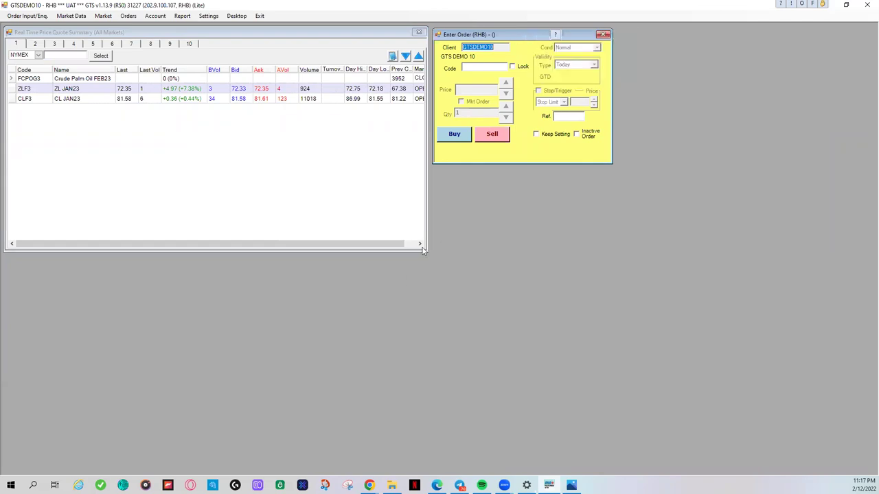
Step: Unlock the quote window's position/size and widen it to reveal the Market column
{"action": "right_click", "coordinate": [291, 28]}
{"action": "left_click", "coordinate": [342, 34]}
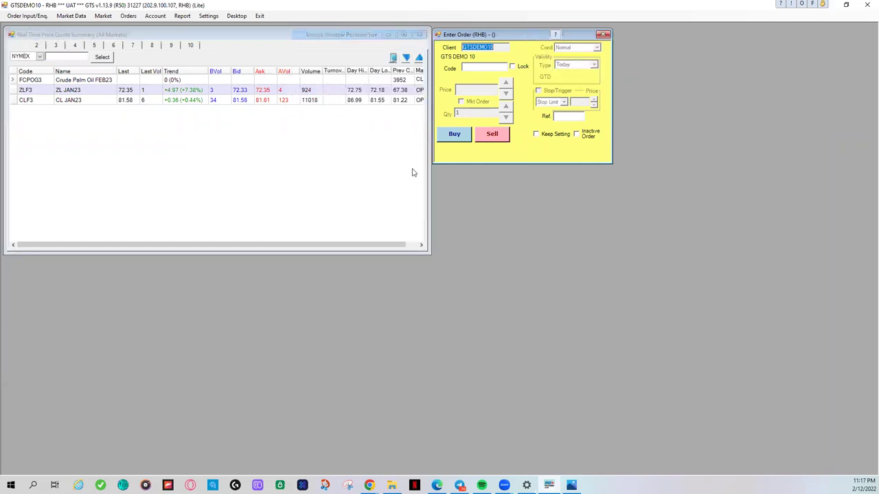
{"action": "left_click_drag", "start_coordinate": [430, 256], "coordinate": [620, 287]}
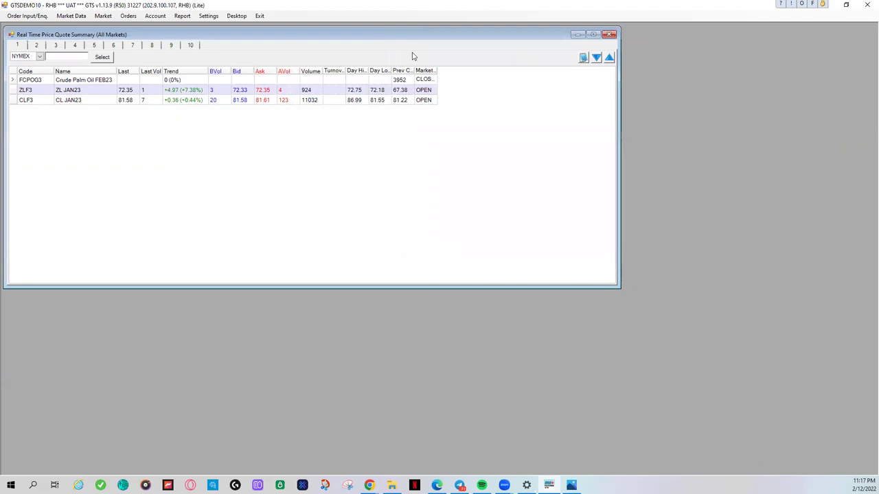
Step: Open a standard order entry window and another RHB ticket behind the quote summary
{"action": "left_click", "coordinate": [148, 17]}
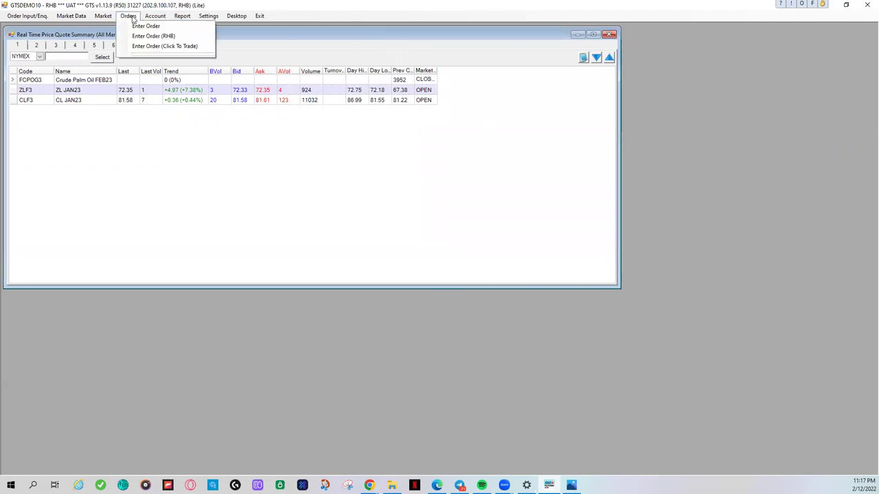
{"action": "left_click", "coordinate": [142, 23]}
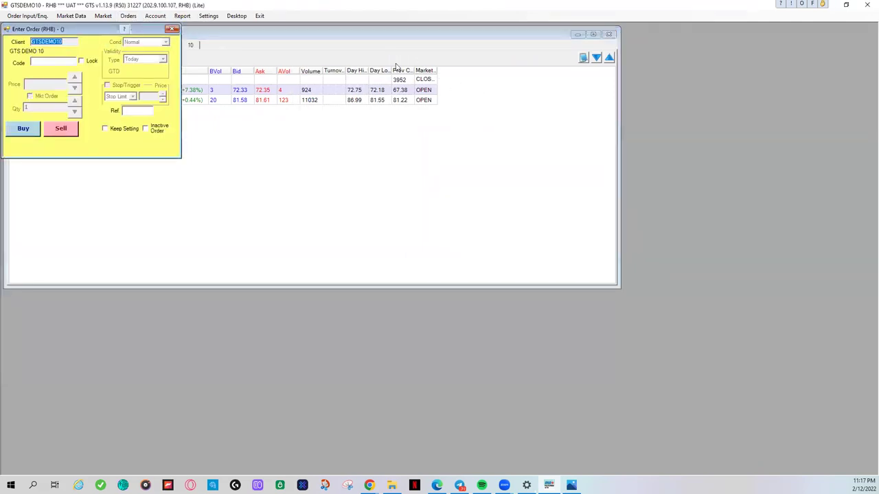
{"action": "left_click", "coordinate": [474, 92]}
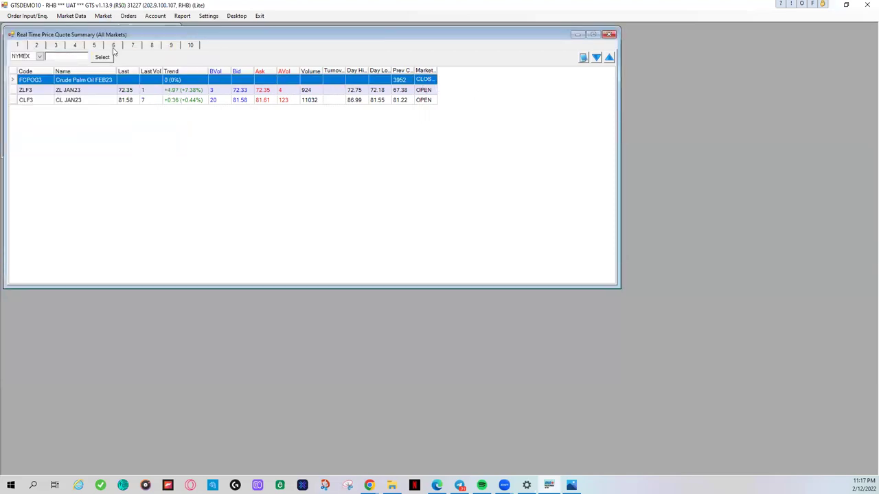
{"action": "right_click", "coordinate": [159, 32]}
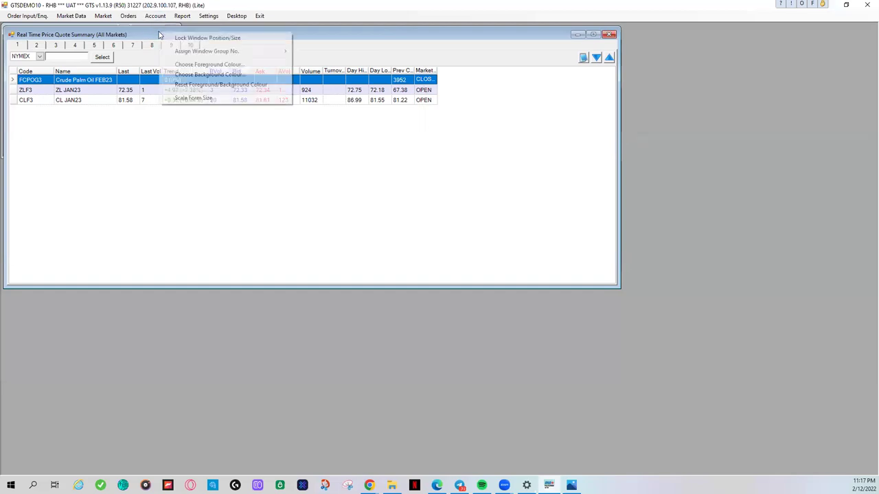
{"action": "left_click", "coordinate": [149, 19]}
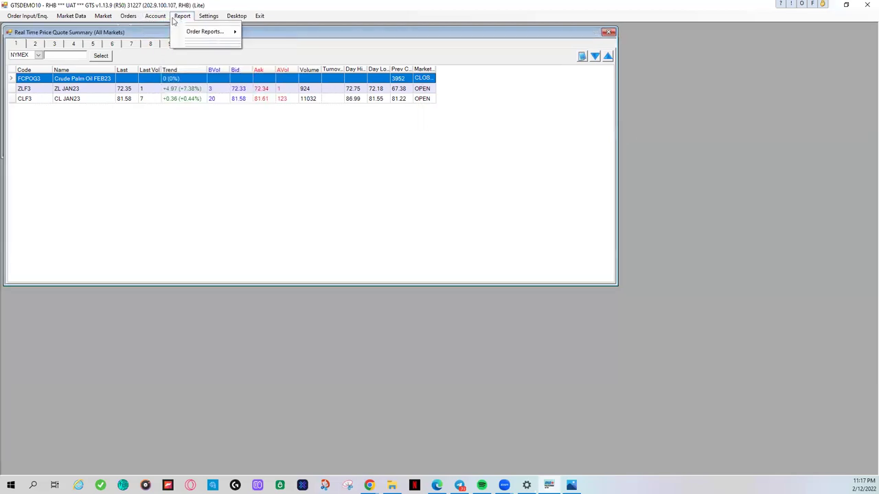
{"action": "mouse_move", "coordinate": [128, 17]}
{"action": "left_click", "coordinate": [153, 36]}
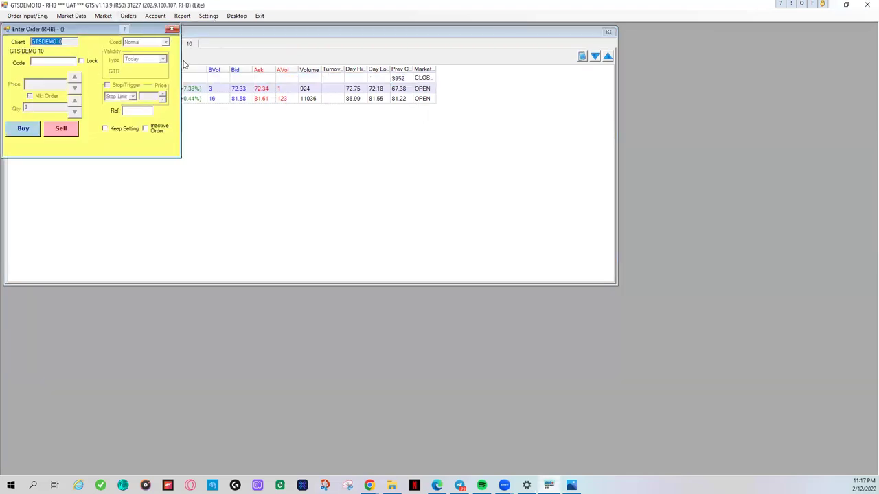
{"action": "left_click", "coordinate": [235, 36]}
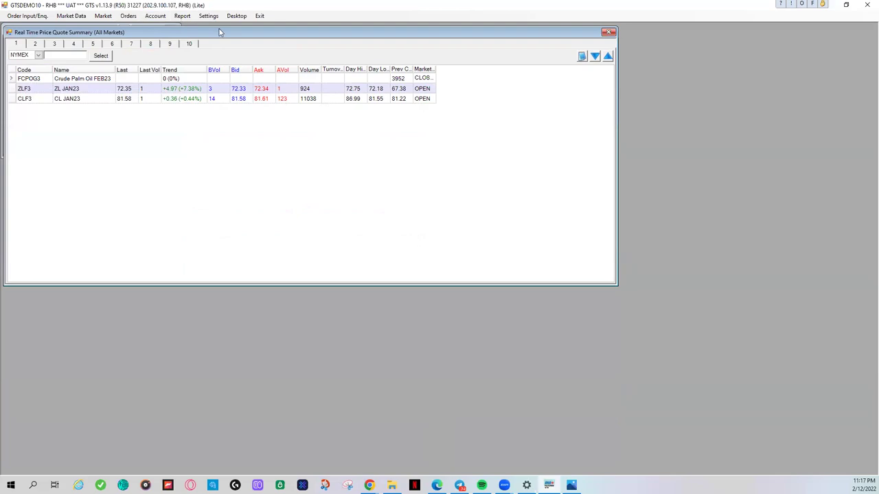
Step: Unlock and move the quote window, close the two extra order entry windows, and rearrange
{"action": "right_click", "coordinate": [191, 30]}
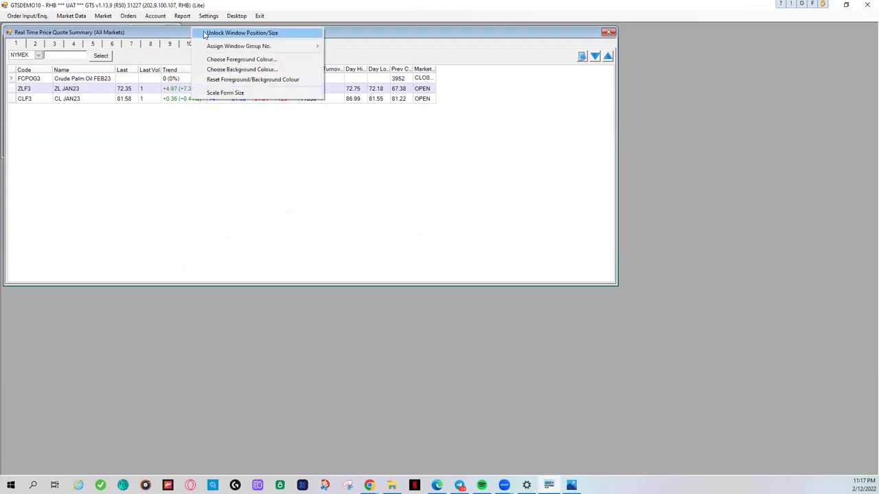
{"action": "left_click", "coordinate": [205, 33]}
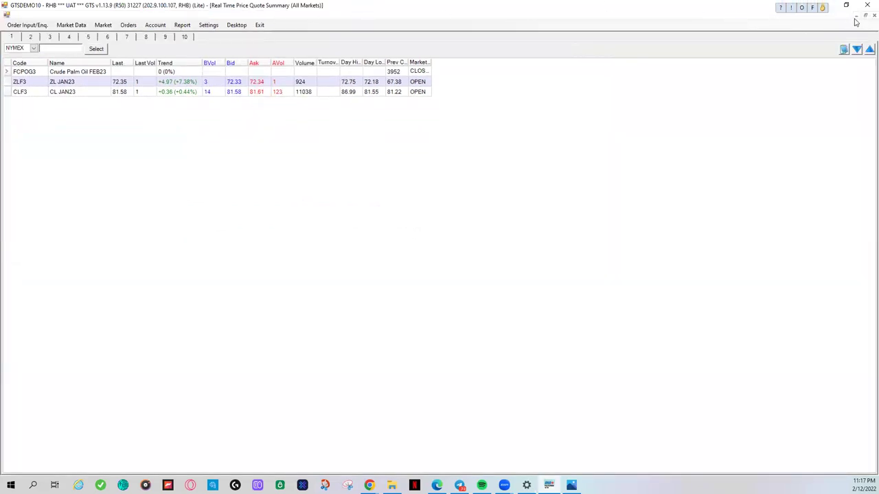
{"action": "left_click", "coordinate": [865, 15]}
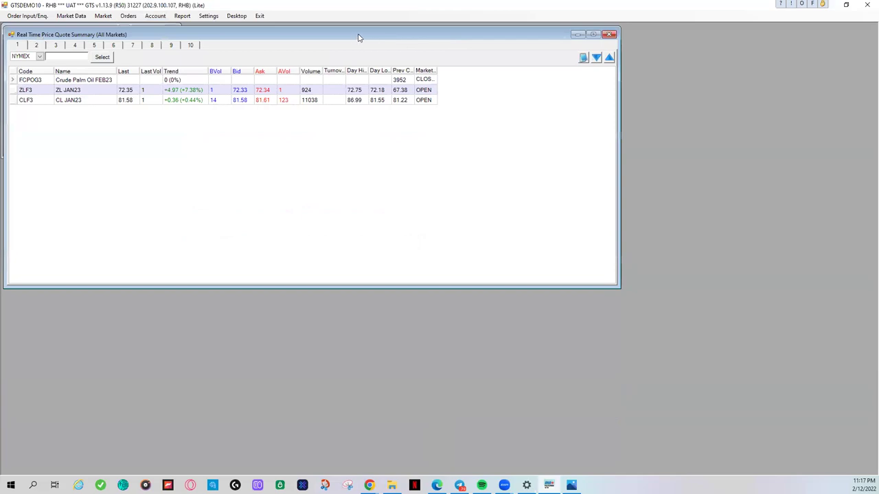
{"action": "left_click_drag", "start_coordinate": [357, 37], "coordinate": [388, 193]}
{"action": "left_click_drag", "start_coordinate": [82, 31], "coordinate": [159, 87]}
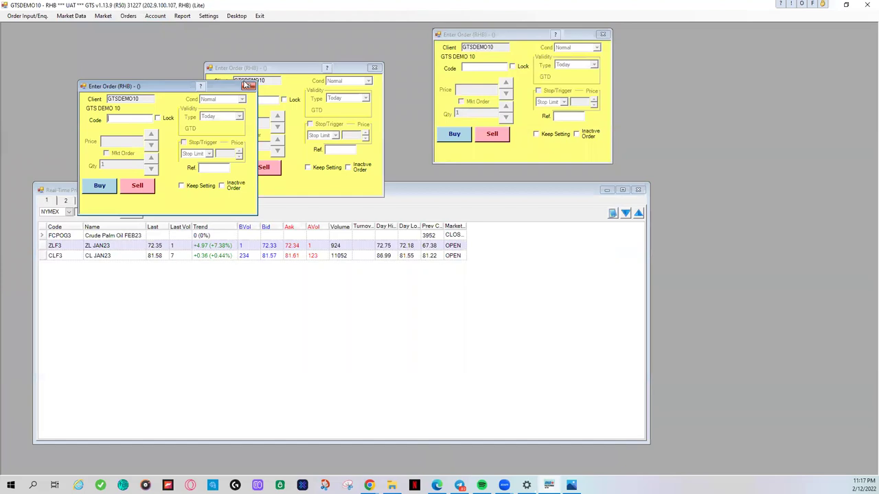
{"action": "left_click", "coordinate": [248, 86]}
{"action": "left_click", "coordinate": [374, 68]}
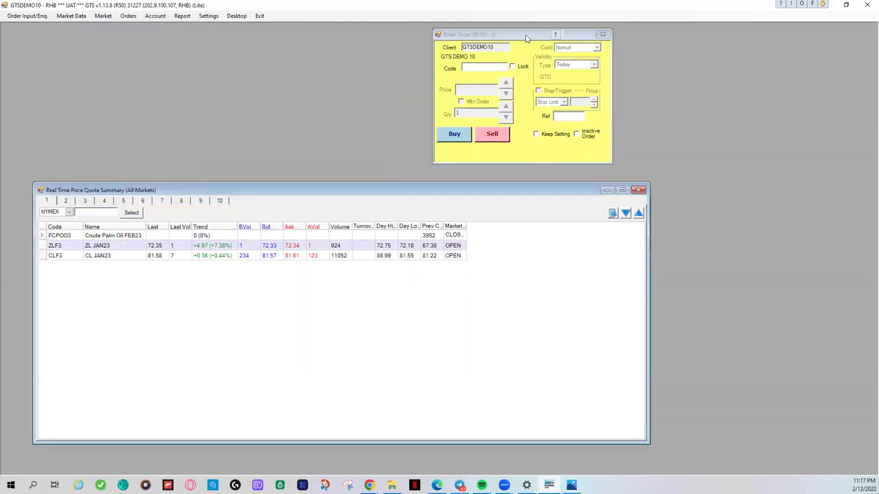
{"action": "left_click_drag", "start_coordinate": [527, 38], "coordinate": [533, 37]}
{"action": "left_click_drag", "start_coordinate": [462, 192], "coordinate": [458, 188]}
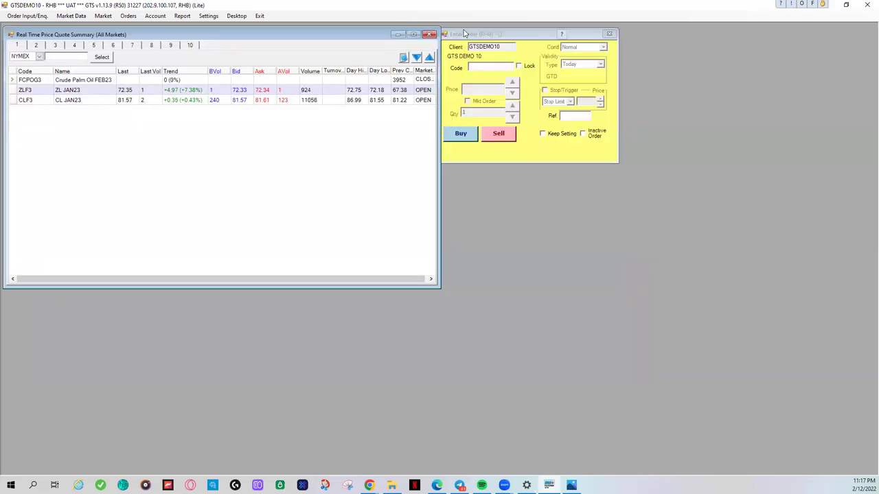
{"action": "left_click_drag", "start_coordinate": [471, 36], "coordinate": [478, 37]}
Step: Lock the quote window's position and size and apply a window option to the order ticket
{"action": "right_click", "coordinate": [367, 34]}
{"action": "left_click", "coordinate": [429, 38]}
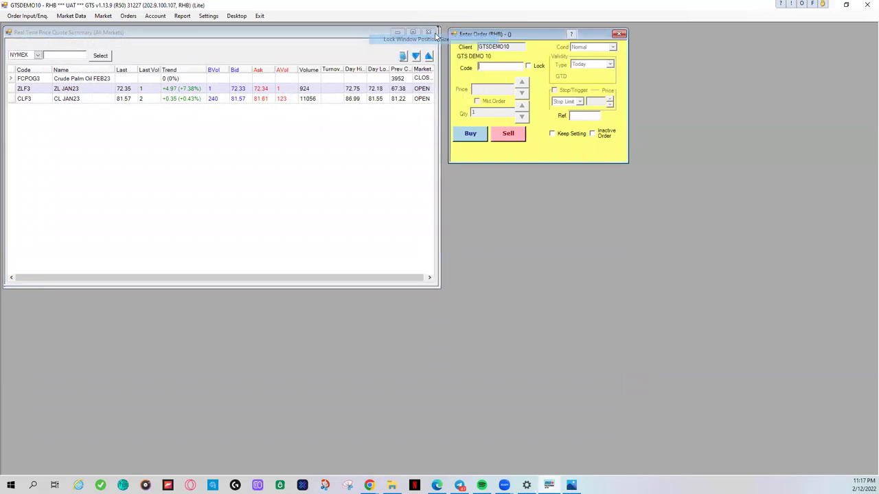
{"action": "right_click", "coordinate": [508, 36]}
{"action": "left_click", "coordinate": [526, 35]}
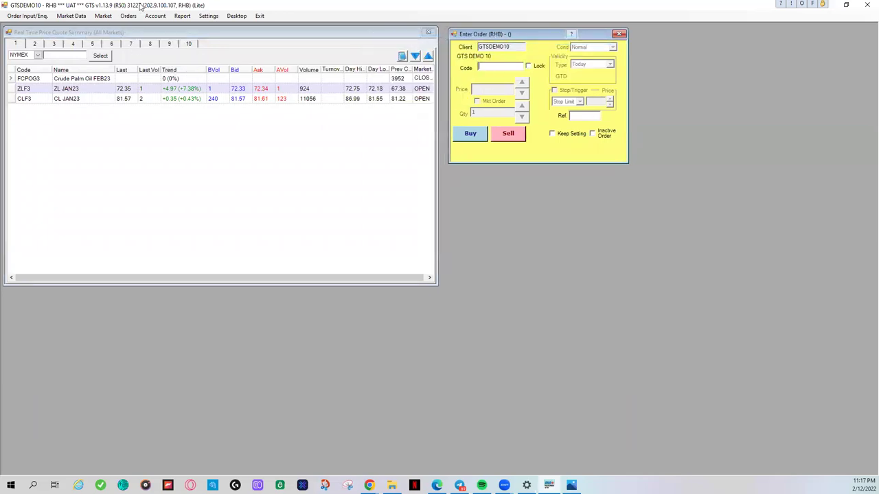
{"action": "left_click", "coordinate": [155, 16]}
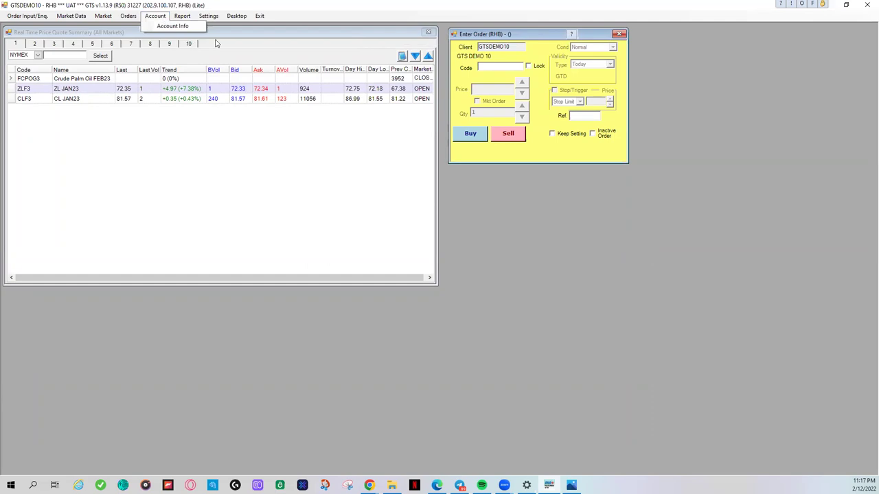
{"action": "left_click", "coordinate": [309, 41]}
Step: Make the quote summary much shorter, relock its size, and open Account Info
{"action": "right_click", "coordinate": [311, 32]}
{"action": "left_click", "coordinate": [323, 37]}
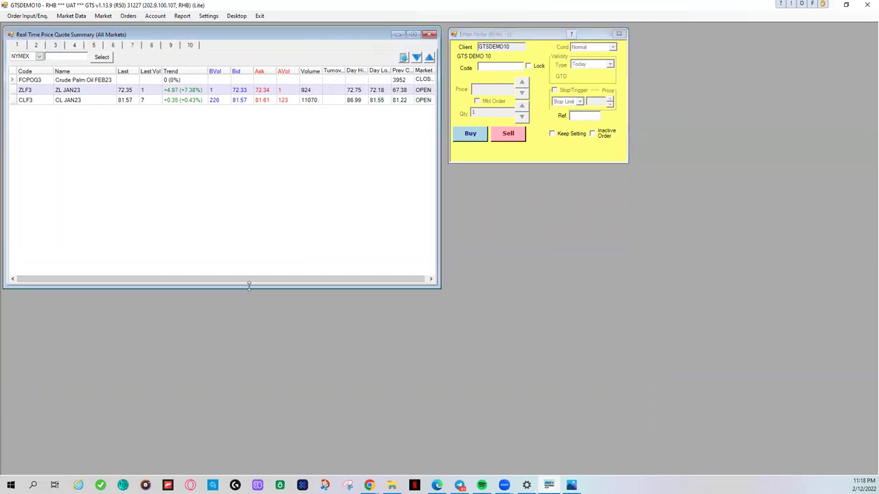
{"action": "left_click_drag", "start_coordinate": [249, 285], "coordinate": [248, 133]}
{"action": "right_click", "coordinate": [259, 31]}
{"action": "left_click", "coordinate": [275, 36]}
{"action": "left_click", "coordinate": [156, 16]}
{"action": "left_click", "coordinate": [166, 26]}
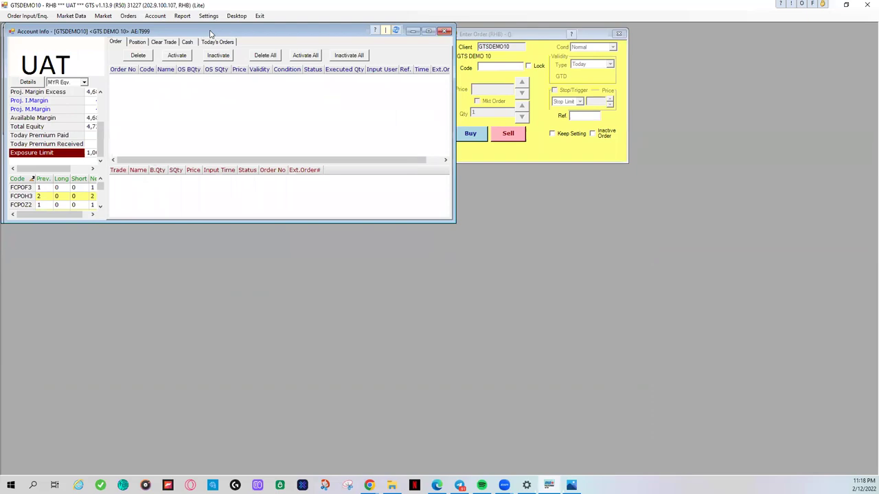
Step: Place Account Info below the quotes, enlarge it, adjust its splitters, and check the Position tab
{"action": "left_click_drag", "start_coordinate": [211, 34], "coordinate": [224, 181]}
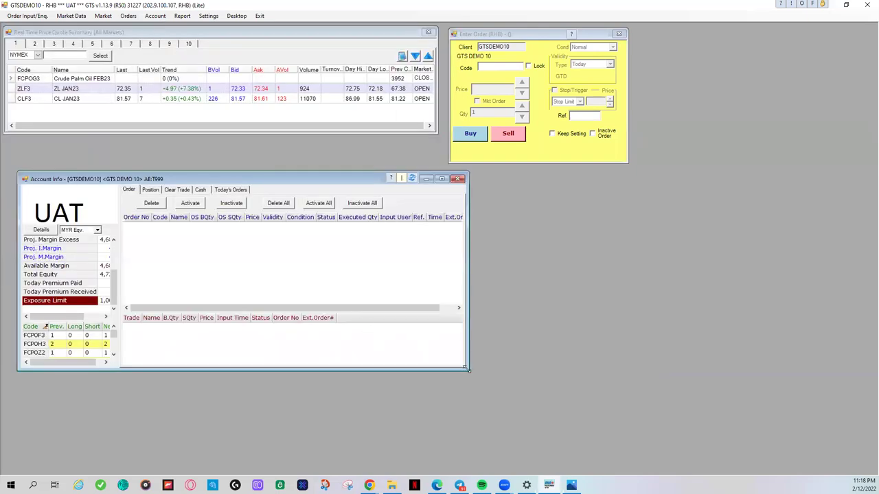
{"action": "left_click_drag", "start_coordinate": [467, 369], "coordinate": [718, 464]}
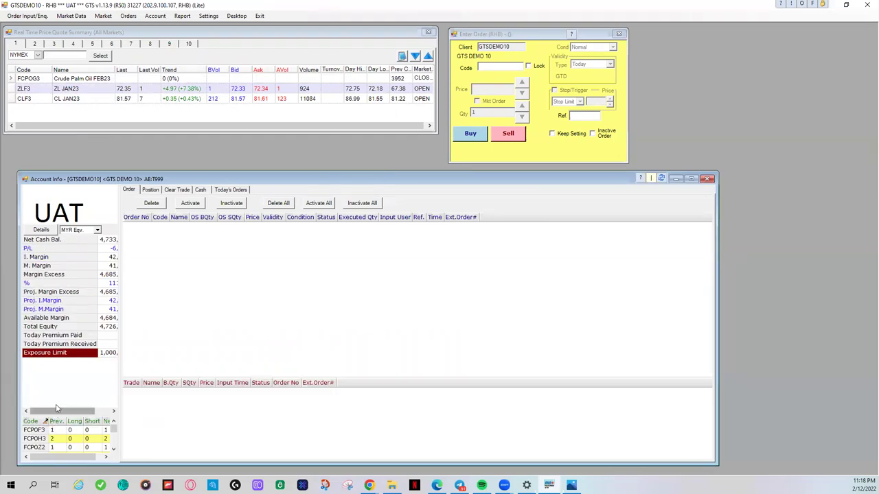
{"action": "left_click_drag", "start_coordinate": [55, 416], "coordinate": [59, 367]}
{"action": "left_click_drag", "start_coordinate": [118, 301], "coordinate": [186, 304]}
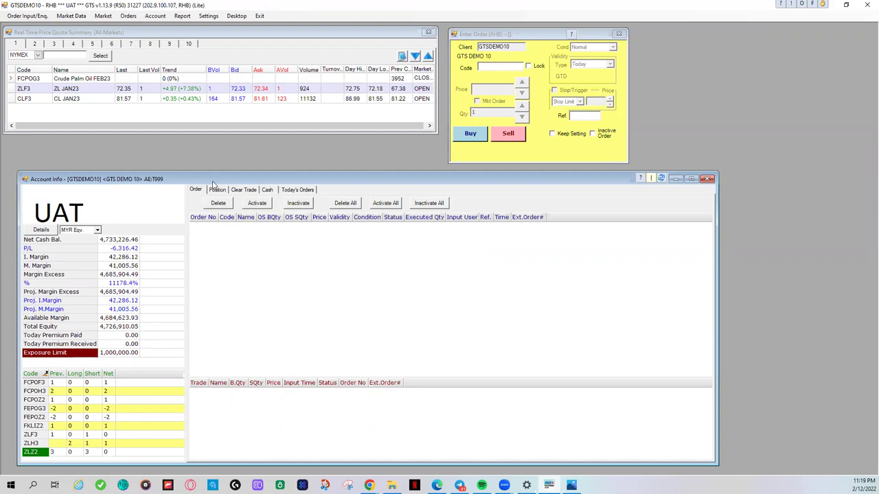
{"action": "left_click_drag", "start_coordinate": [212, 183], "coordinate": [203, 177]}
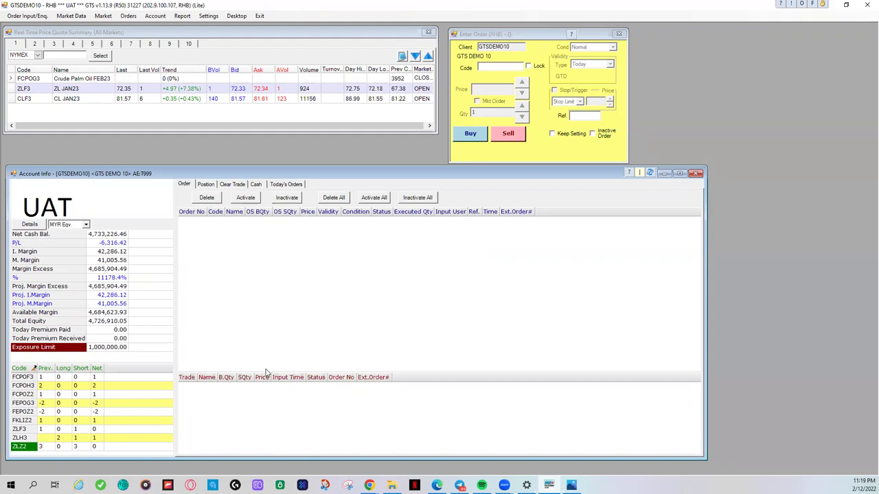
{"action": "left_click_drag", "start_coordinate": [264, 373], "coordinate": [271, 350]}
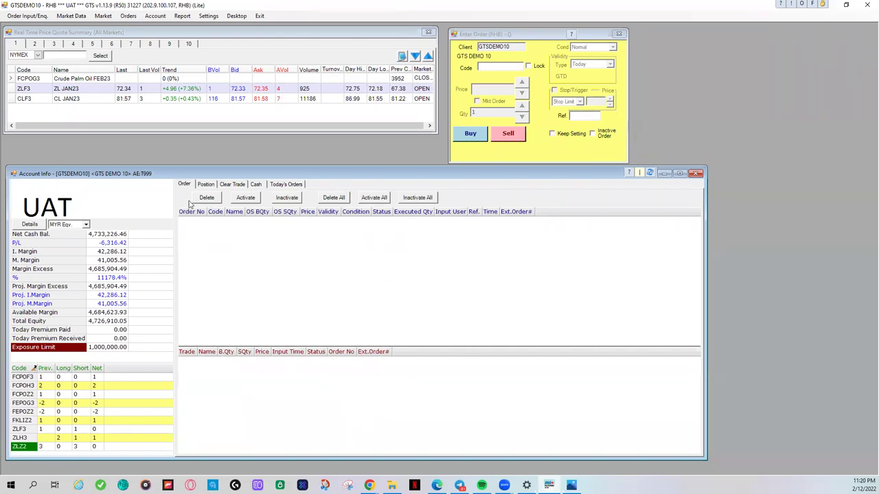
{"action": "left_click", "coordinate": [206, 186]}
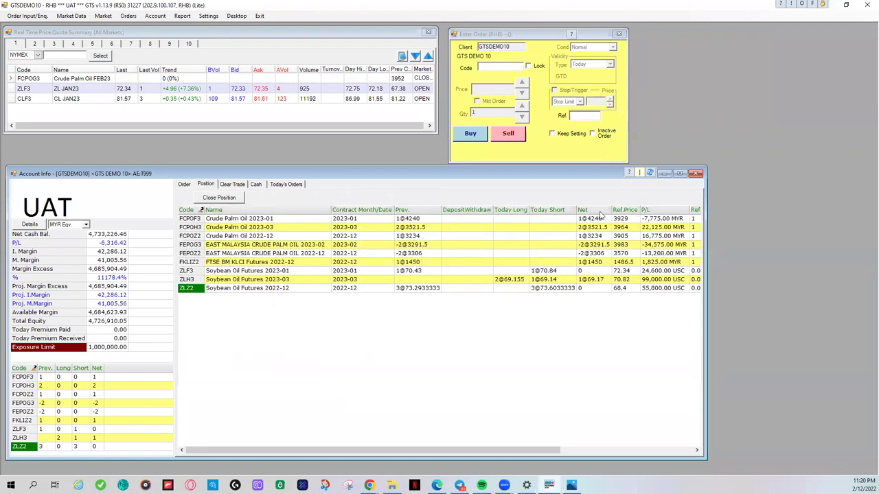
{"action": "left_click", "coordinate": [184, 185]}
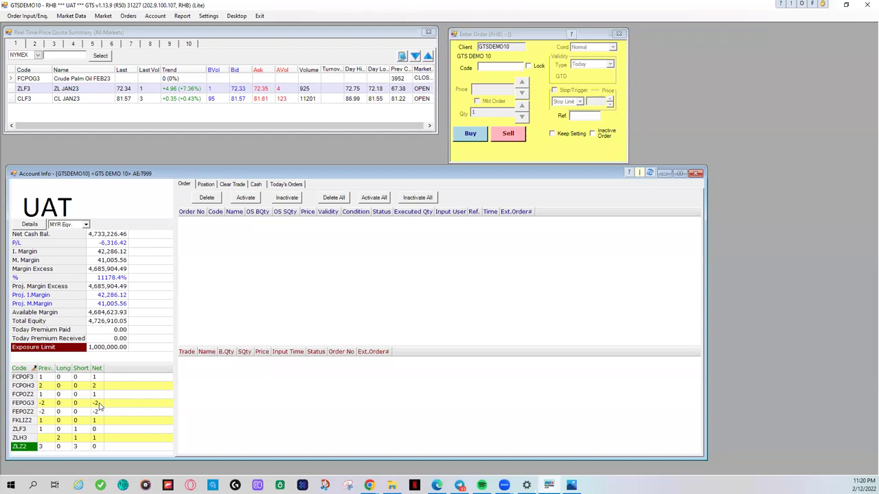
Step: Load ZLF3 into the order ticket and submit a 1-lot market buy, rejected for insufficient limit
{"action": "left_click", "coordinate": [486, 67]}
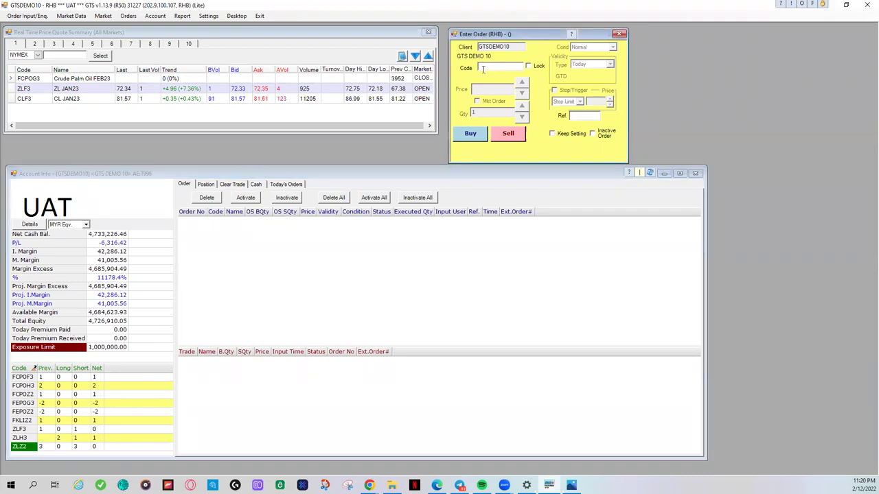
{"action": "type", "text": "FCPO"}
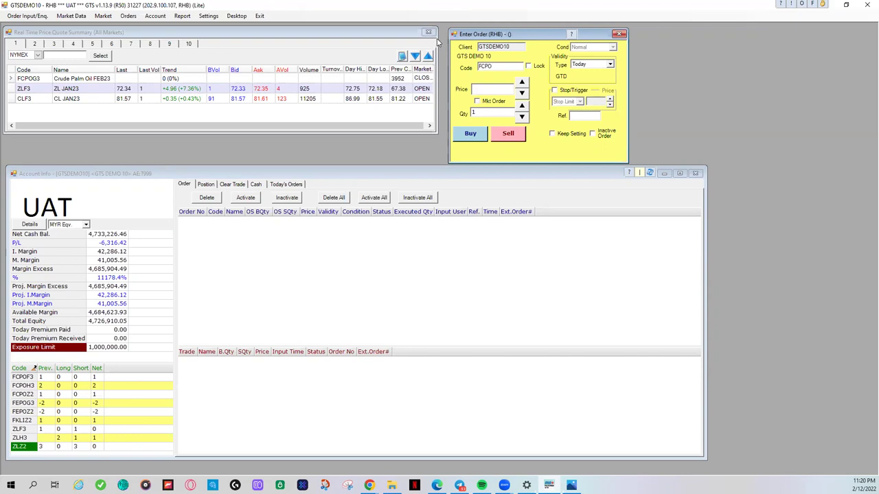
{"action": "key", "text": "BackSpace"}
{"action": "key", "text": "BackSpace"}
{"action": "key", "text": "BackSpace"}
{"action": "key", "text": "BackSpace"}
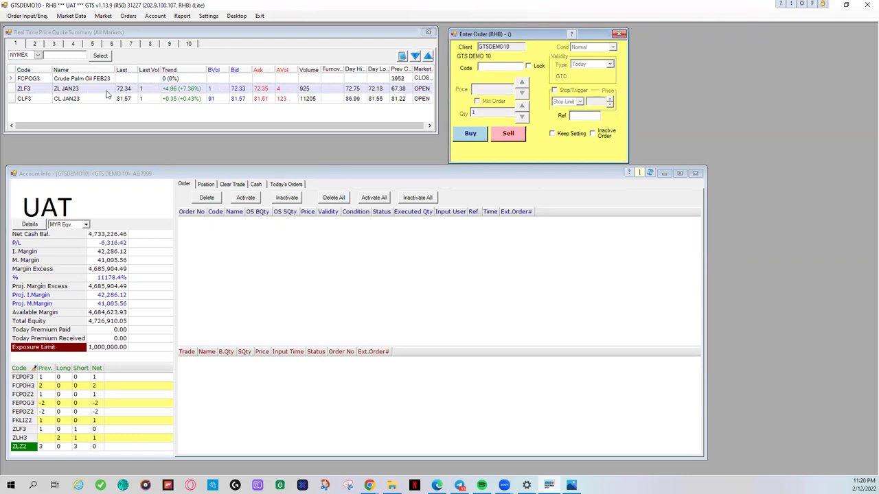
{"action": "left_click", "coordinate": [118, 90]}
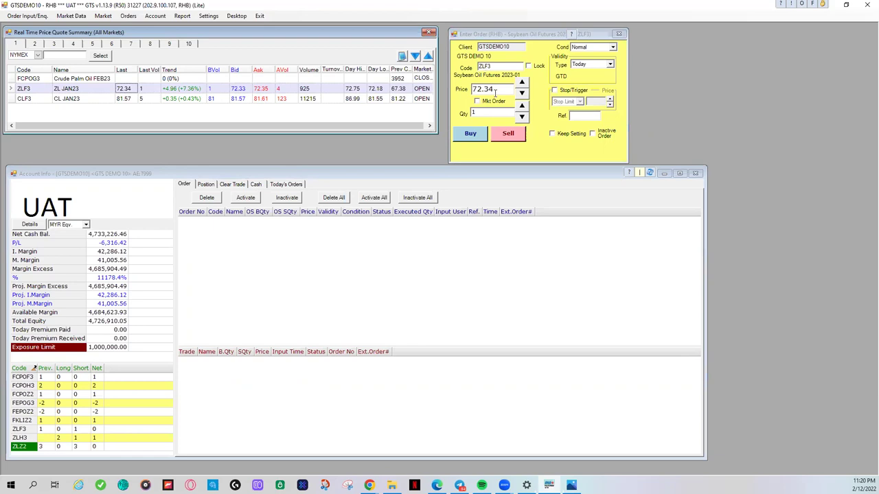
{"action": "left_click", "coordinate": [494, 91]}
{"action": "left_click", "coordinate": [477, 101]}
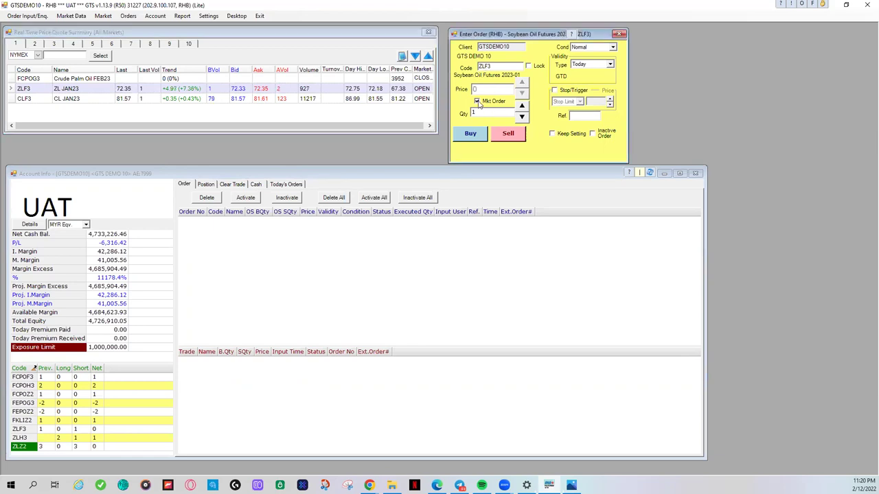
{"action": "left_click", "coordinate": [470, 134]}
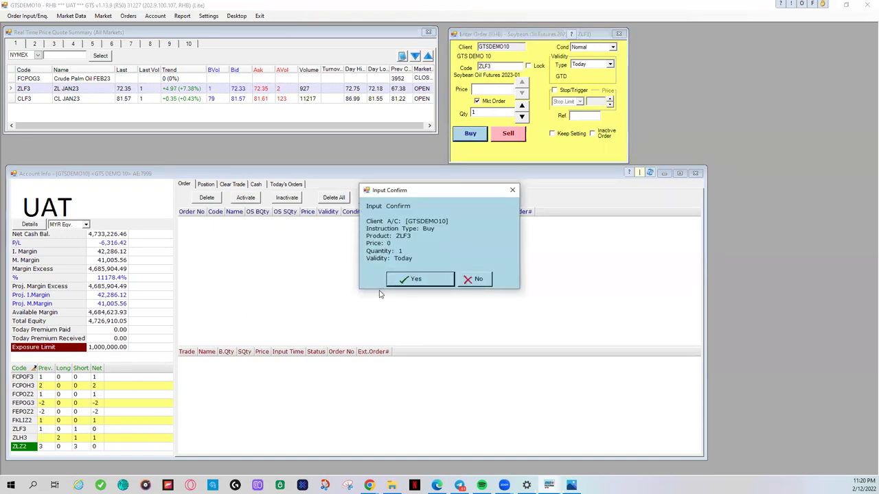
{"action": "left_click", "coordinate": [442, 277]}
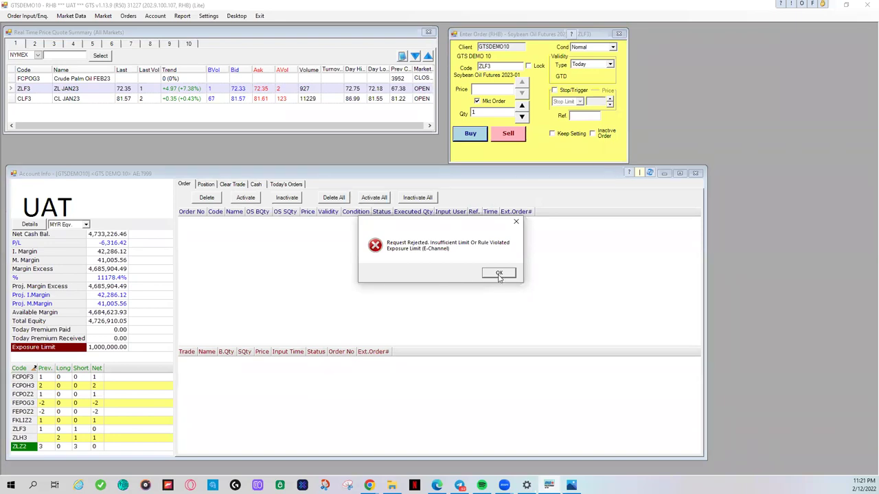
{"action": "left_click", "coordinate": [499, 274]}
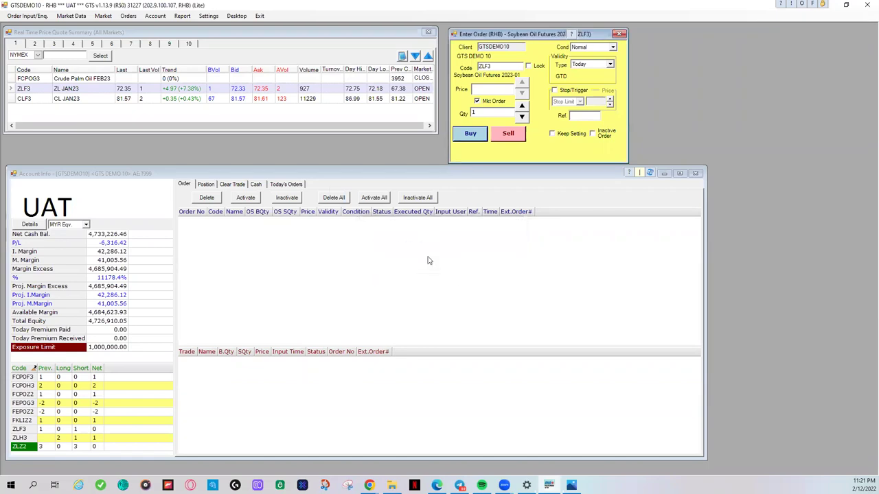
Step: Retry the 1-lot ZLF3 market buy, dismiss the second rejection, and untick Mkt Order
{"action": "left_click", "coordinate": [476, 101]}
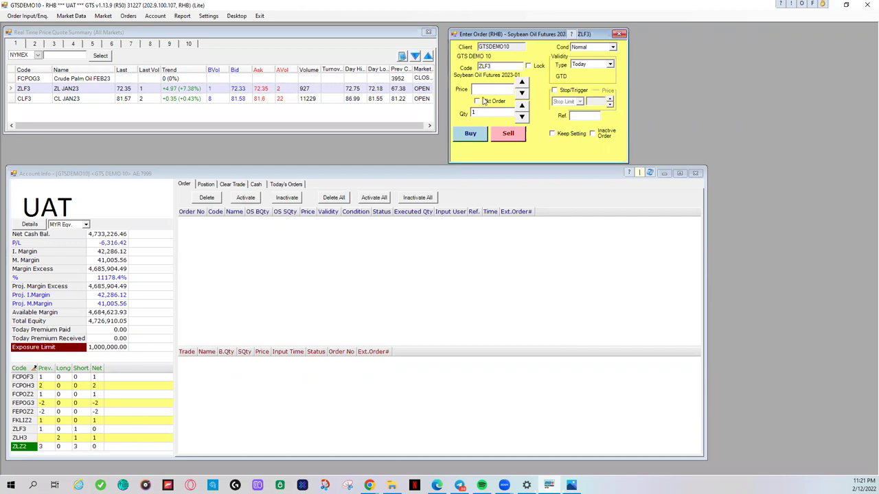
{"action": "left_click", "coordinate": [477, 102]}
{"action": "left_click", "coordinate": [466, 139]}
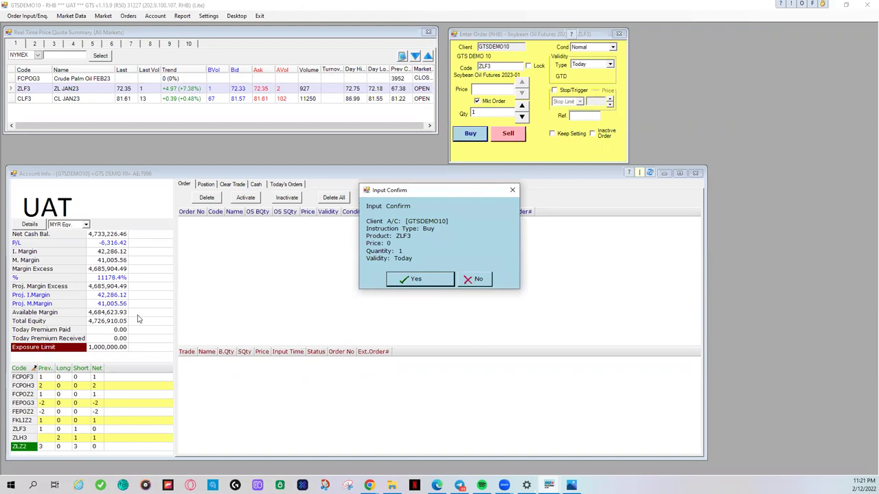
{"action": "left_click", "coordinate": [420, 279]}
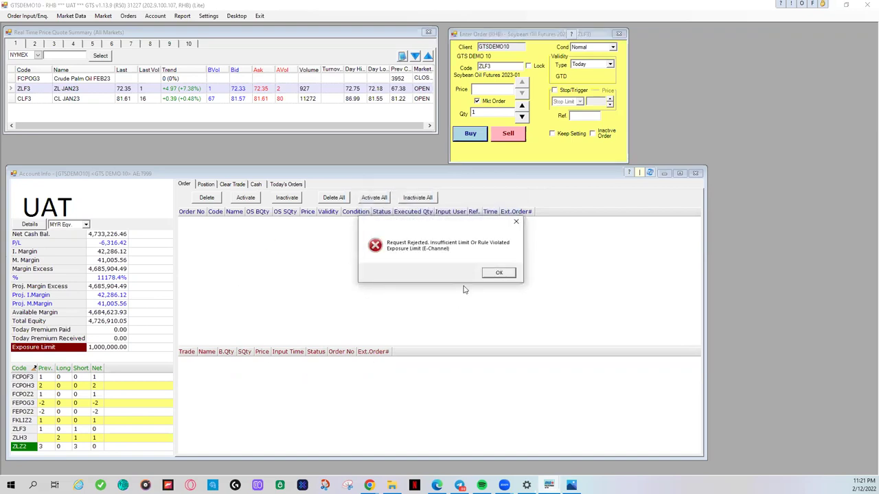
{"action": "left_click", "coordinate": [500, 272]}
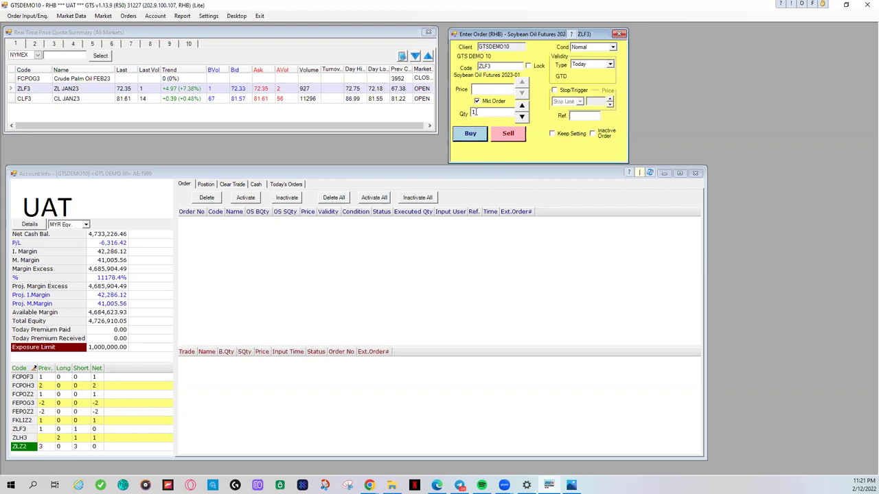
{"action": "left_click", "coordinate": [478, 102]}
Step: Switch to a market order and sell 1 ZLF3, filled at 72.33
{"action": "left_click", "coordinate": [477, 101]}
{"action": "left_click", "coordinate": [508, 133]}
{"action": "left_click", "coordinate": [429, 280]}
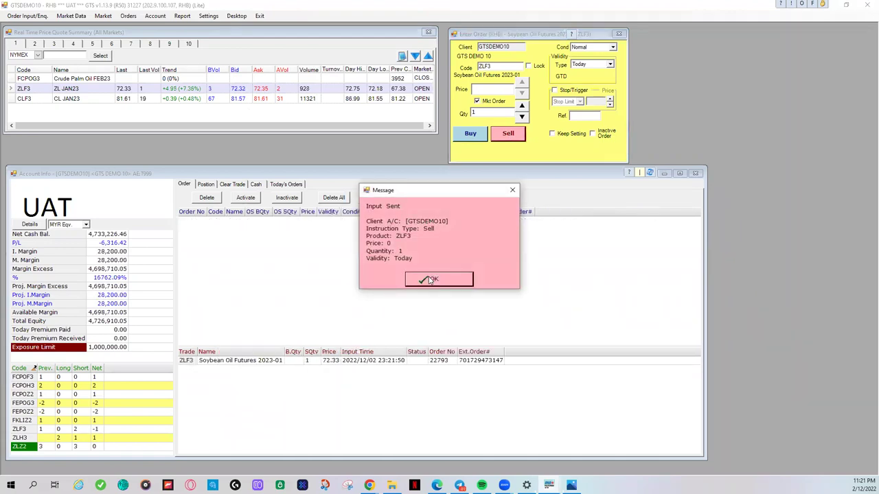
{"action": "left_click", "coordinate": [429, 280]}
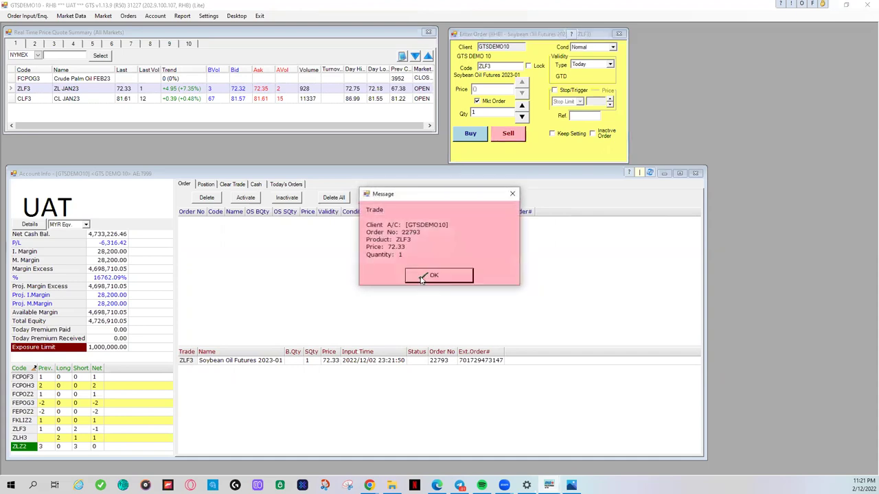
{"action": "left_click", "coordinate": [421, 277]}
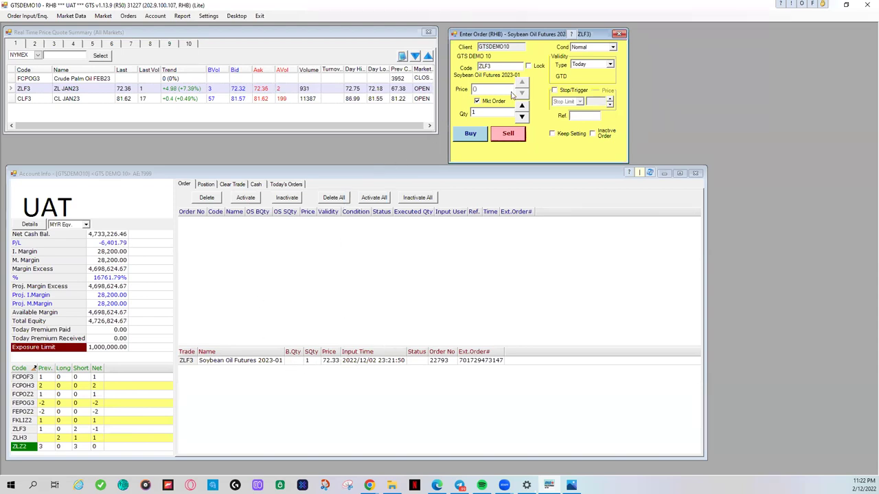
Step: Buy 1 ZLF3 at market, filled at 72.36, bringing the net position back to 0
{"action": "left_click", "coordinate": [470, 133]}
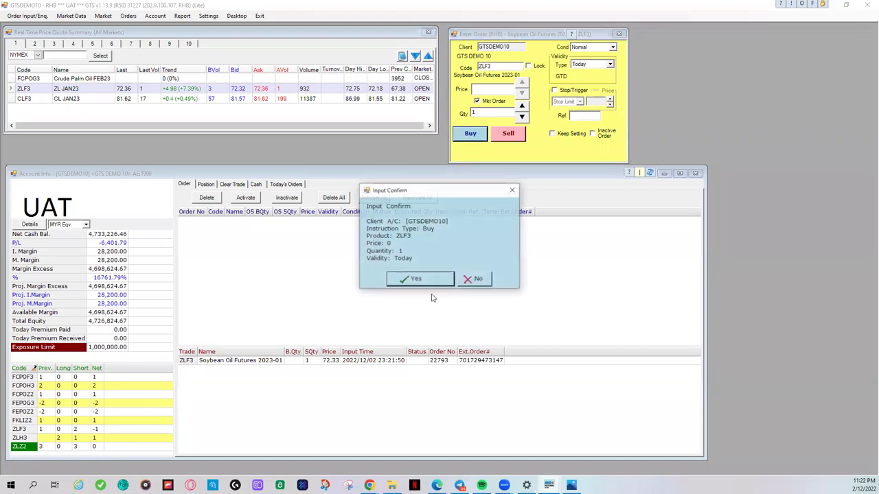
{"action": "left_click", "coordinate": [420, 279]}
{"action": "left_click", "coordinate": [438, 277]}
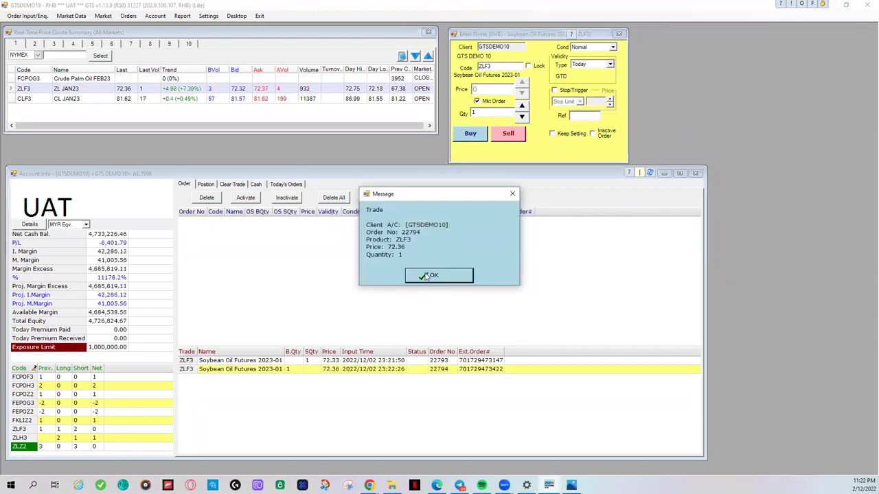
{"action": "left_click", "coordinate": [425, 275]}
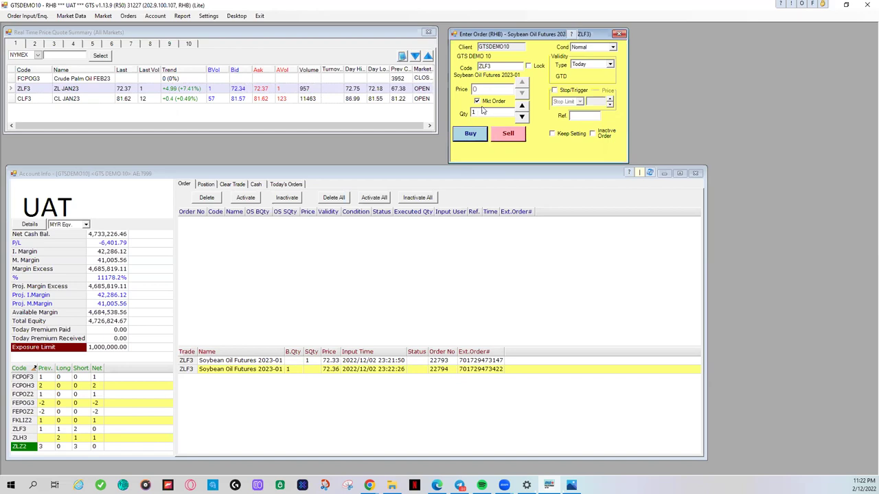
Step: Attempt a 1-lot ZLF3 limit buy at 72.33 and dismiss the exposure-limit rejection
{"action": "left_click", "coordinate": [478, 102]}
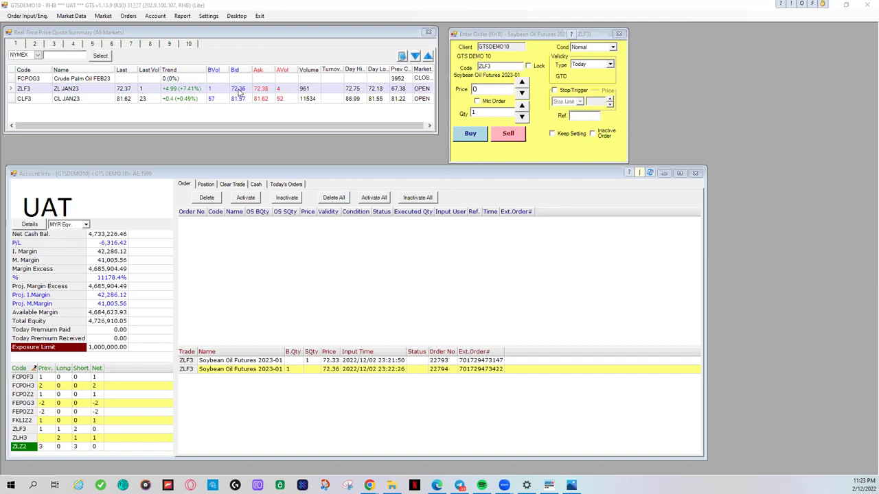
{"action": "left_click", "coordinate": [493, 91]}
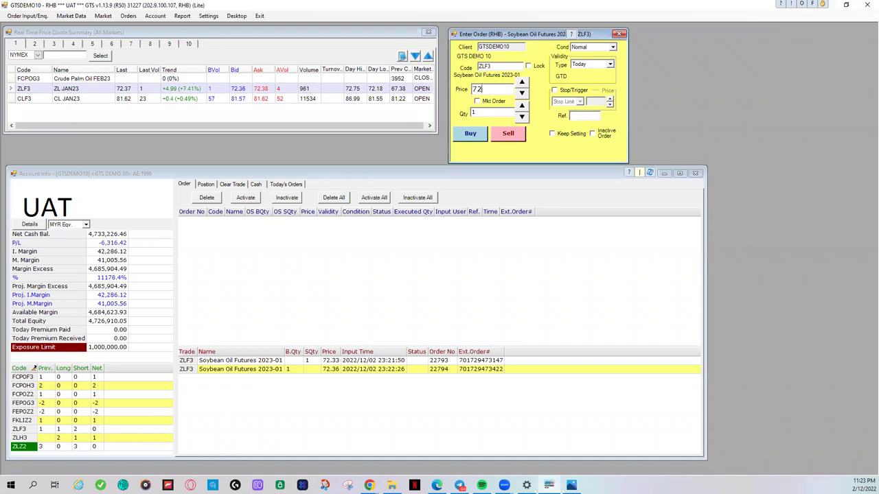
{"action": "type", "text": "72.33"}
{"action": "left_click", "coordinate": [478, 137]}
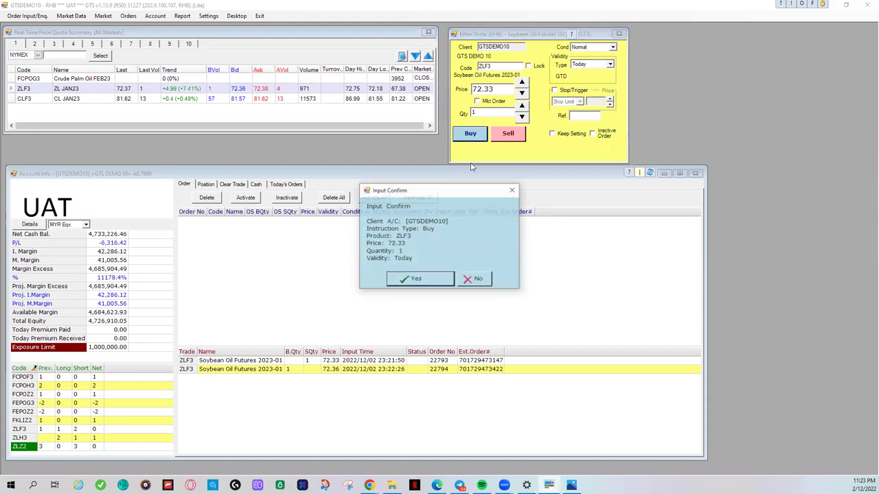
{"action": "left_click", "coordinate": [425, 279]}
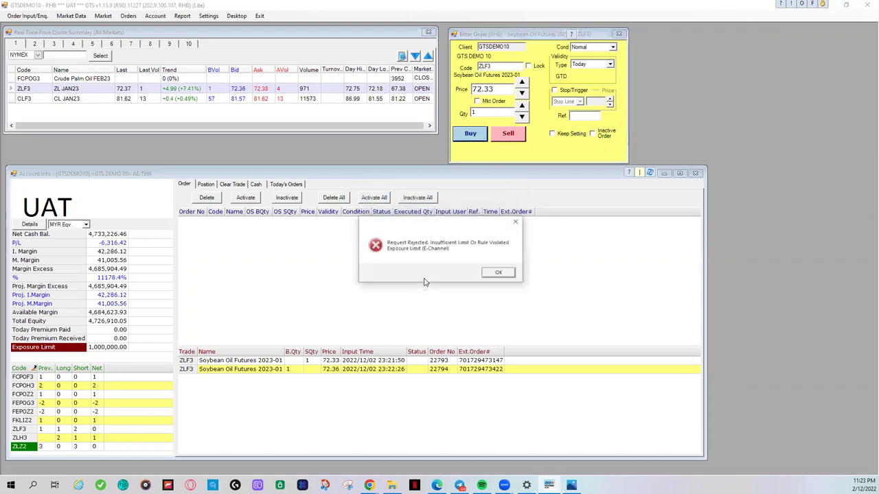
{"action": "left_click", "coordinate": [499, 274]}
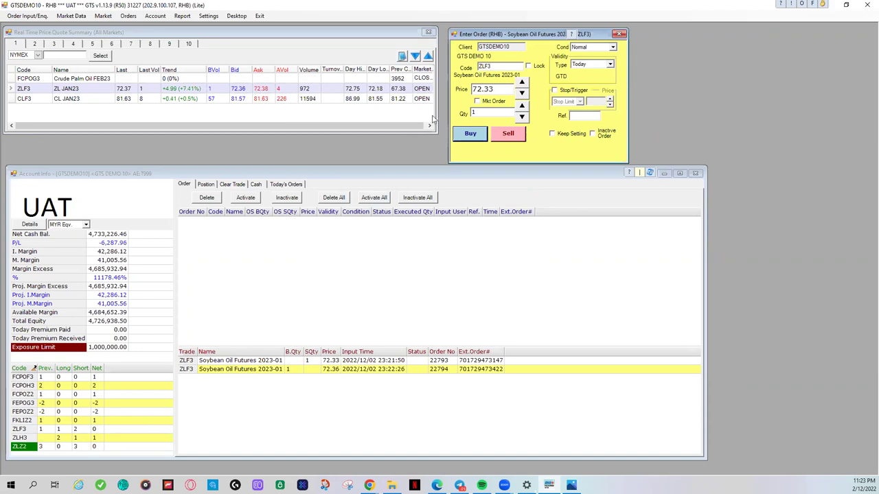
Step: Raise the price three ticks to 72.4 and place a 1-lot ZLF3 limit sell
{"action": "left_click", "coordinate": [522, 82]}
{"action": "left_click", "coordinate": [522, 82]}
{"action": "left_click", "coordinate": [522, 83]}
{"action": "left_click", "coordinate": [522, 83]}
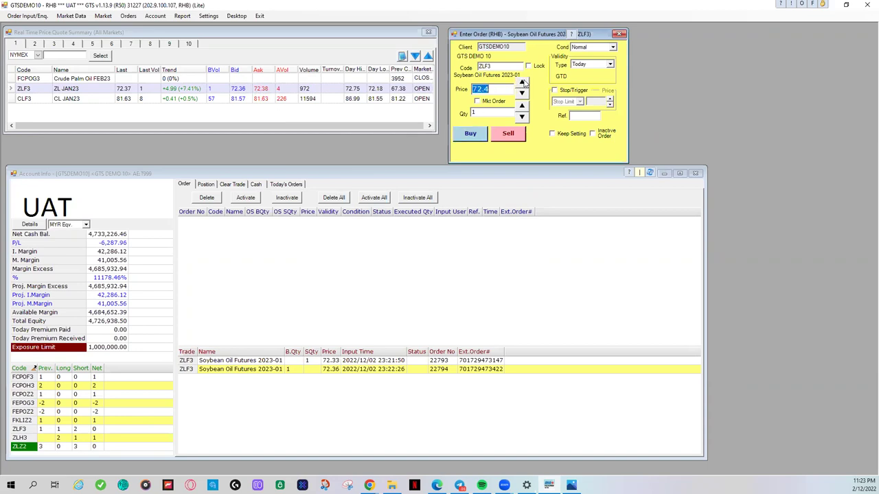
{"action": "left_click", "coordinate": [508, 134]}
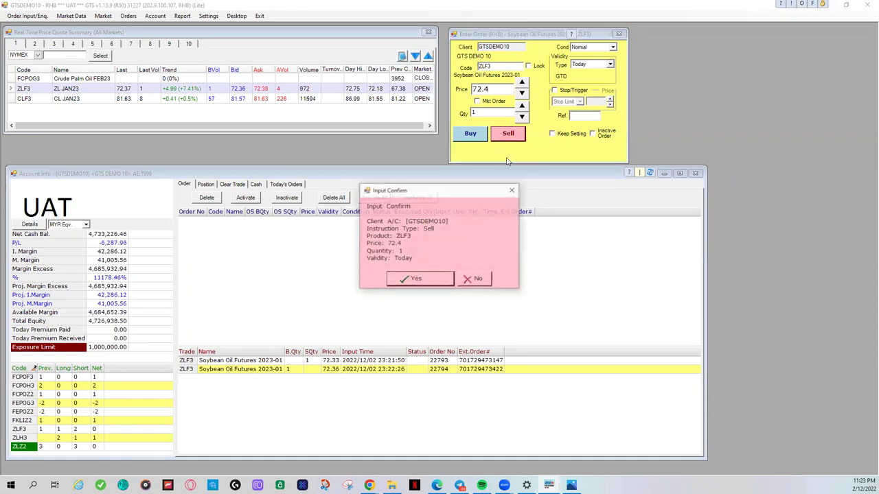
{"action": "left_click", "coordinate": [417, 279]}
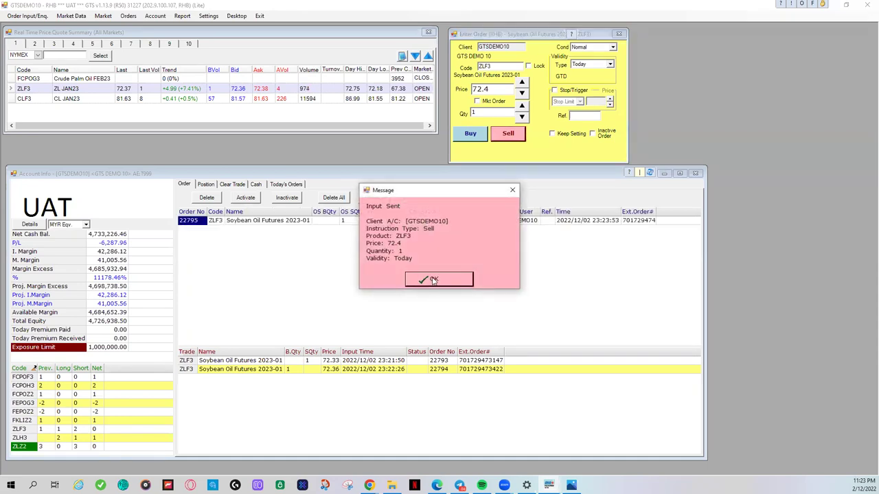
{"action": "left_click", "coordinate": [434, 279]}
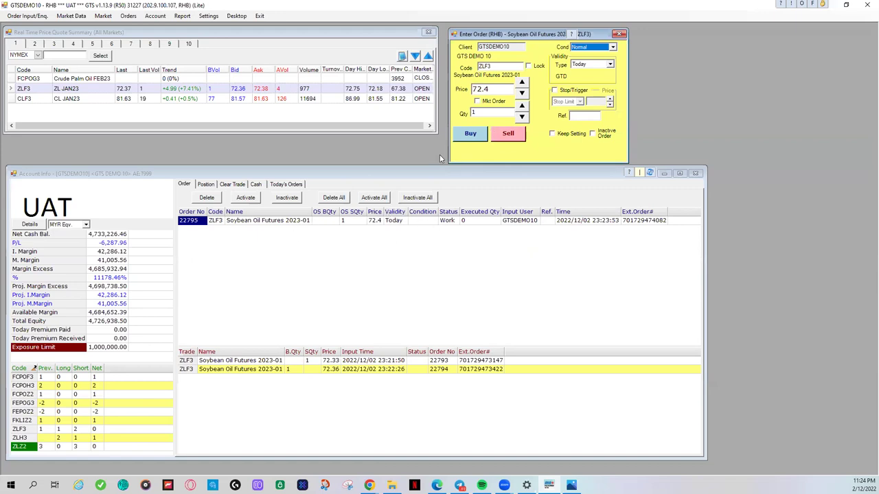
Step: Sell 1 ZLF3 at market, filled at 72.36, leaving a net position of -1
{"action": "left_click", "coordinate": [477, 102]}
{"action": "left_click", "coordinate": [507, 136]}
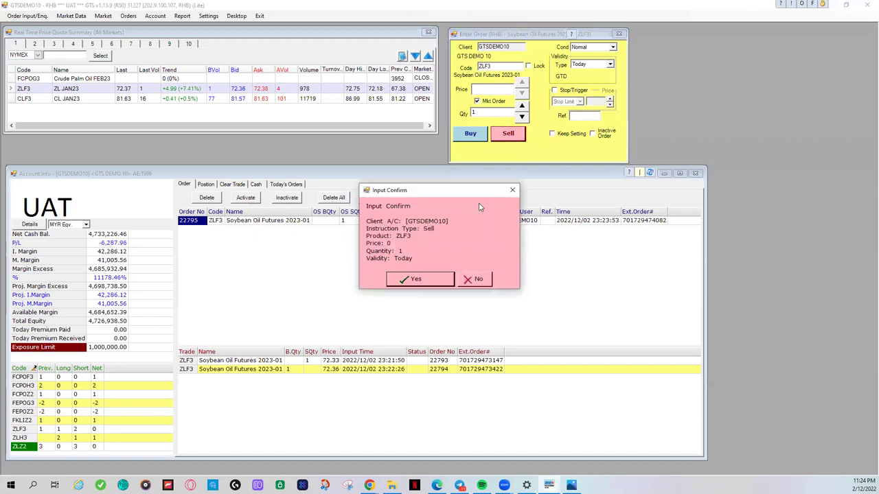
{"action": "left_click", "coordinate": [420, 279]}
{"action": "left_click", "coordinate": [434, 284]}
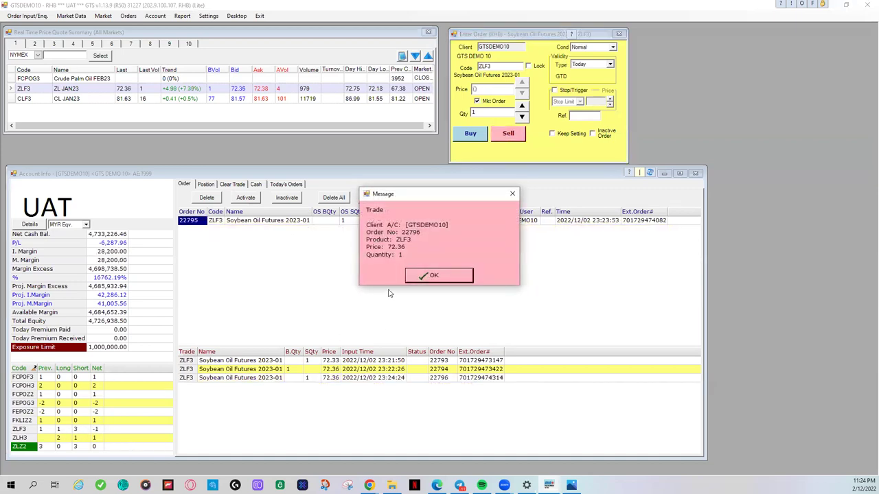
{"action": "left_click", "coordinate": [432, 276]}
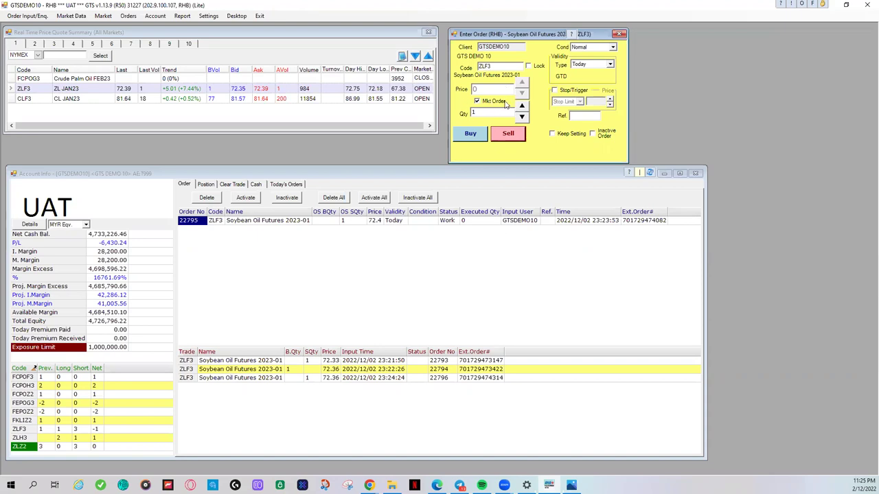
Step: Switch back to limit pricing and enable Stop/Trigger with a 72.50 trigger price
{"action": "left_click", "coordinate": [477, 101]}
{"action": "left_click", "coordinate": [596, 47]}
{"action": "left_click", "coordinate": [596, 48]}
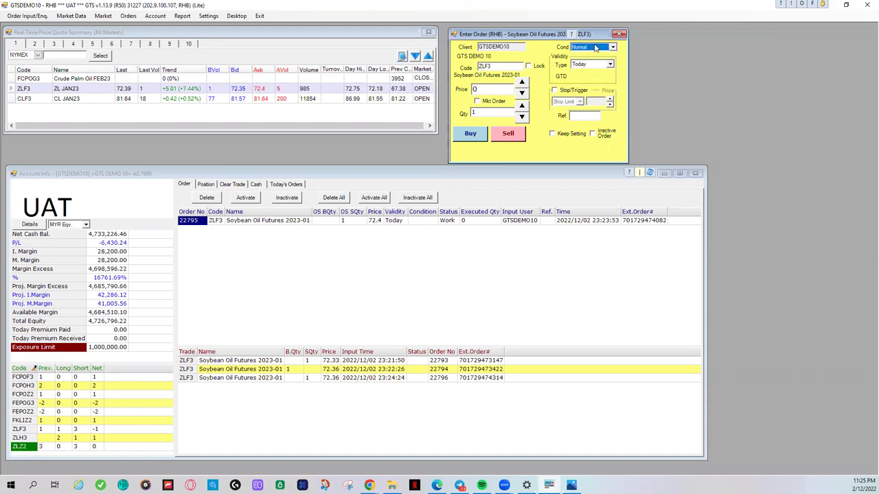
{"action": "left_click", "coordinate": [556, 91]}
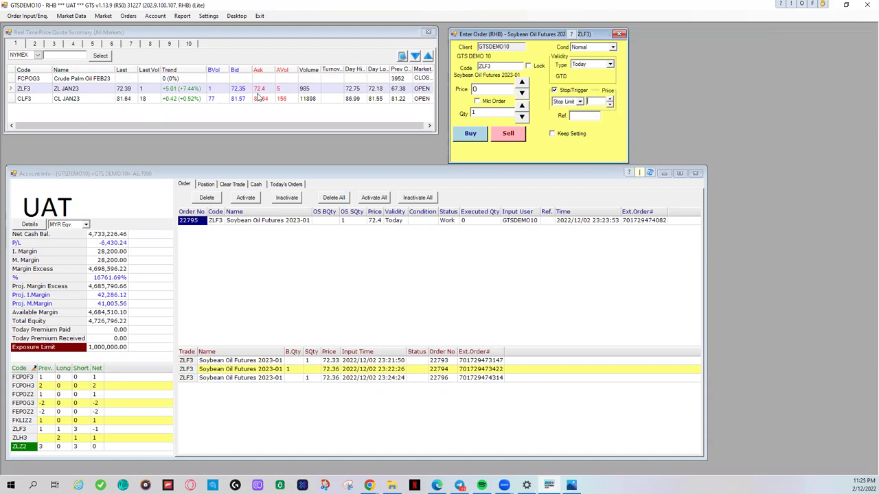
{"action": "type", "text": "72.50"}
Step: Set the limit price to 72.60 and submit the 1-lot ZLF3 buy
{"action": "left_click", "coordinate": [482, 88]}
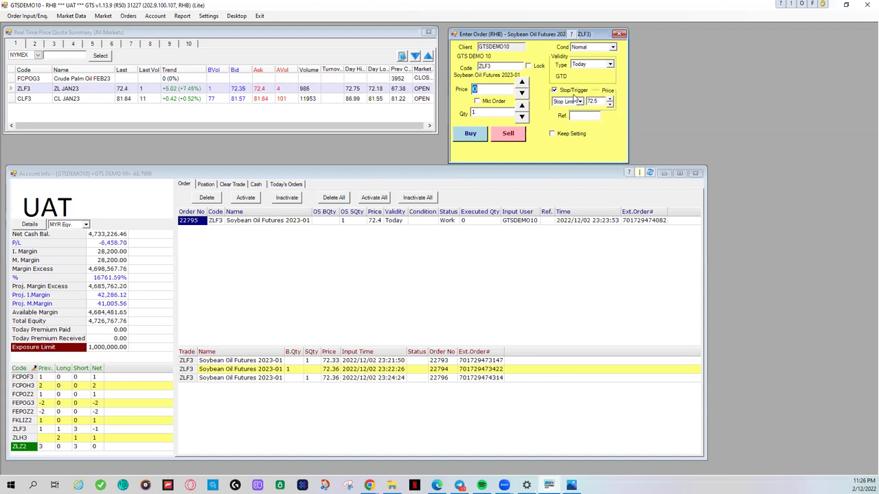
{"action": "left_click", "coordinate": [486, 92]}
{"action": "left_click_drag", "start_coordinate": [487, 91], "coordinate": [468, 92]}
{"action": "type", "text": "72.60"}
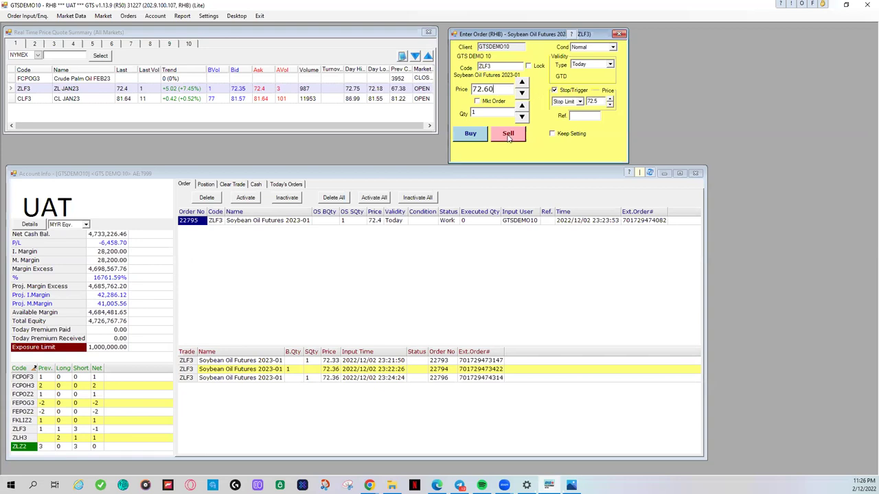
{"action": "left_click", "coordinate": [469, 134]}
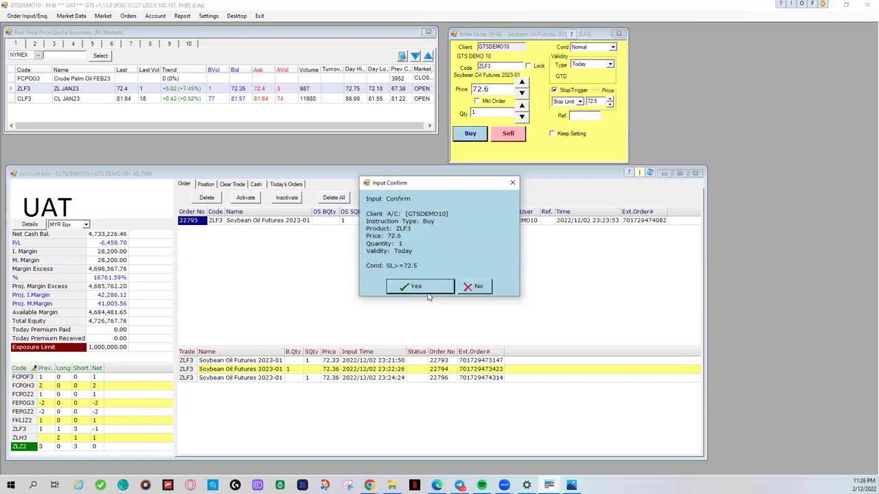
Step: Confirm the 72.6 stop-limit buy triggered at 72.5 and acknowledge it as sent
{"action": "left_click", "coordinate": [417, 291]}
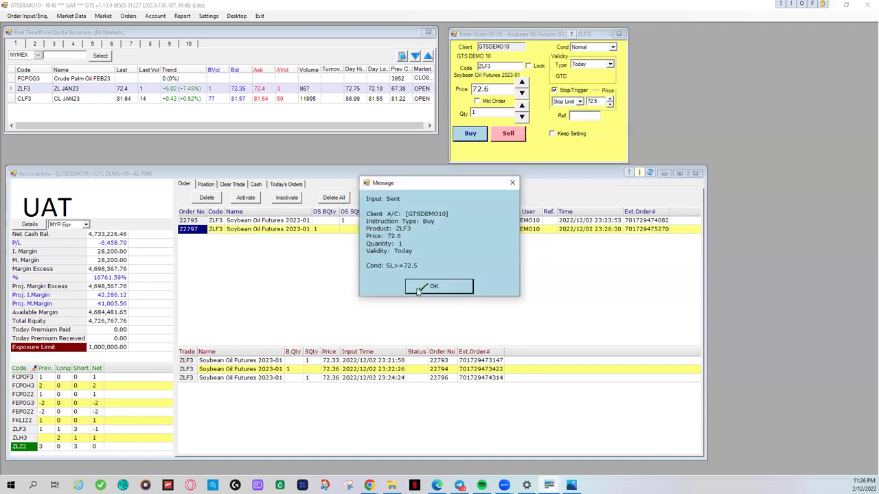
{"action": "left_click", "coordinate": [418, 288]}
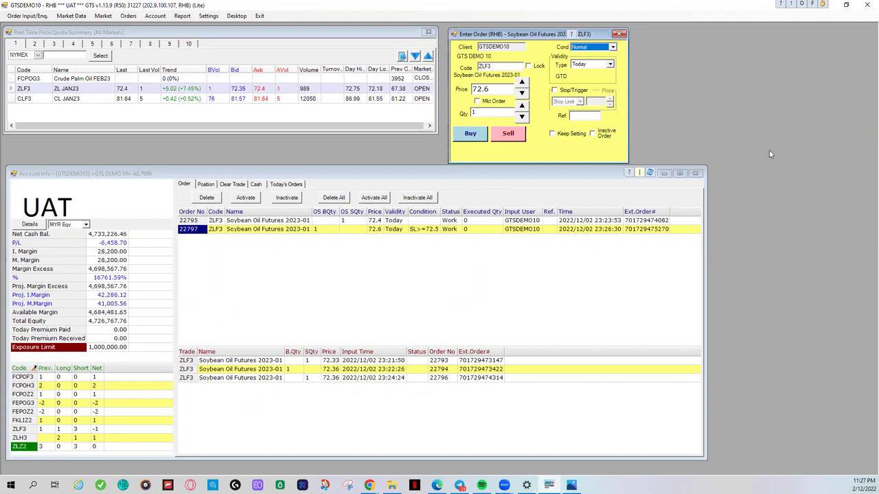
{"action": "left_click", "coordinate": [334, 220]}
{"action": "left_click", "coordinate": [207, 199]}
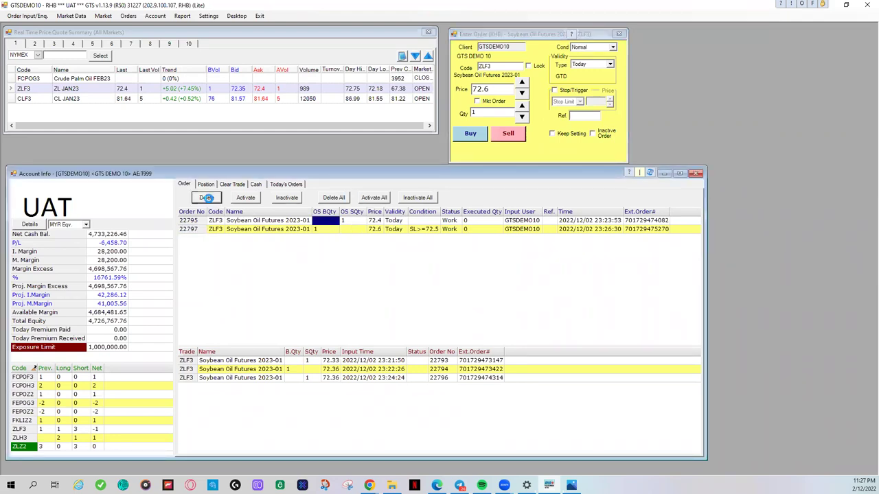
{"action": "left_click", "coordinate": [398, 283]}
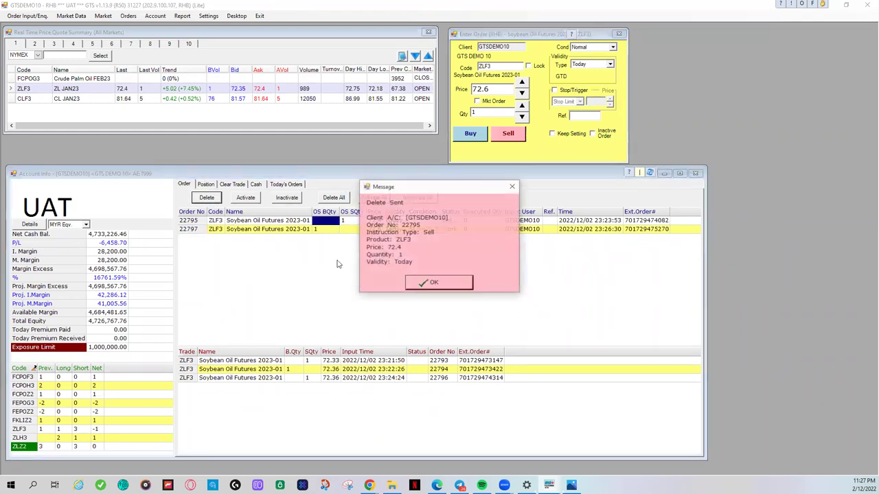
{"action": "left_click", "coordinate": [433, 283]}
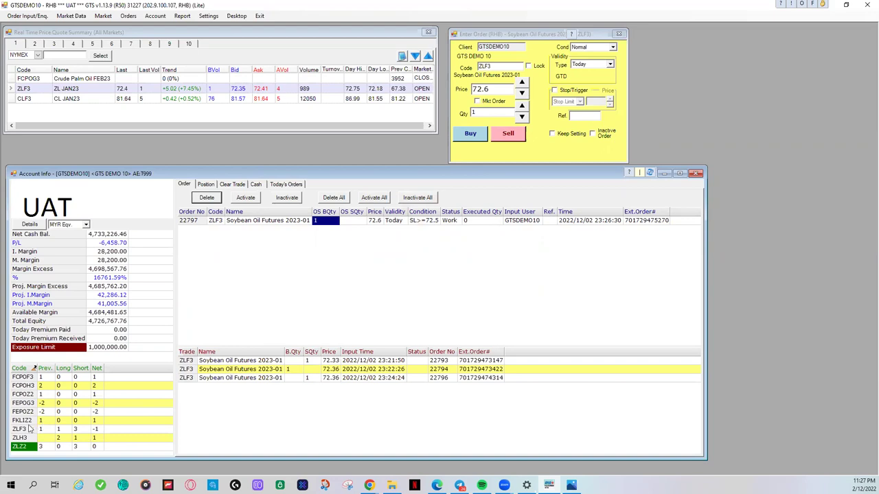
{"action": "left_click", "coordinate": [30, 429]}
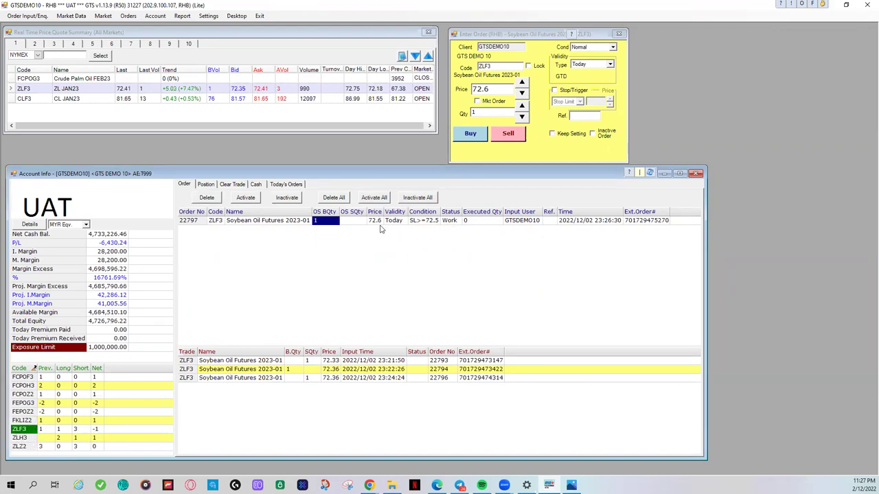
Step: Send a 1-lot ZLF3 limit buy at 72.20 and dismiss the resulting message
{"action": "left_click", "coordinate": [498, 90]}
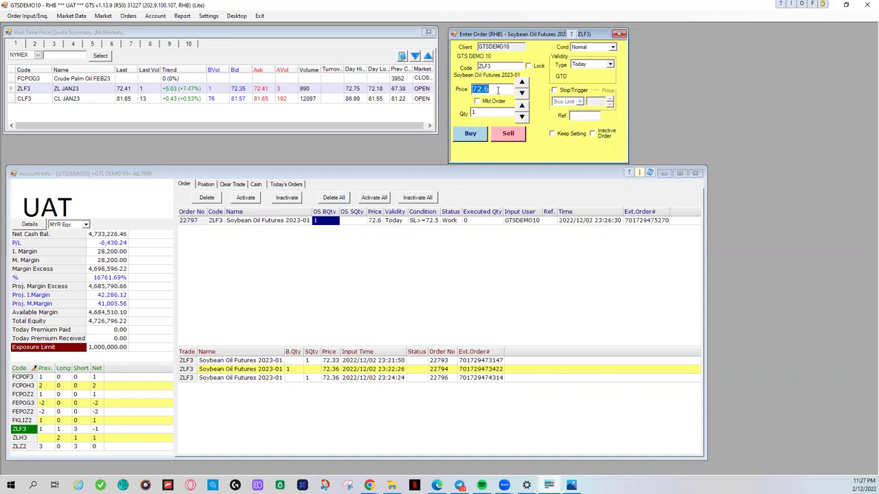
{"action": "type", "text": "72.20"}
{"action": "left_click", "coordinate": [470, 133]}
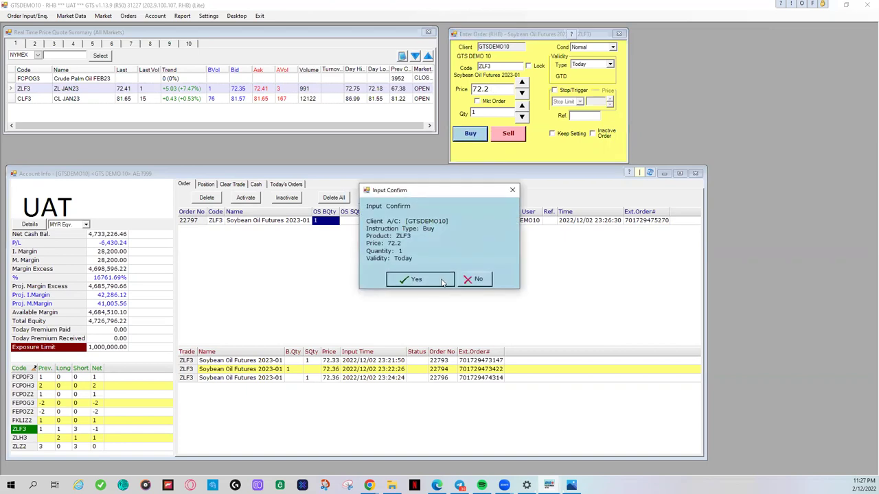
{"action": "left_click", "coordinate": [443, 283]}
{"action": "left_click", "coordinate": [499, 274]}
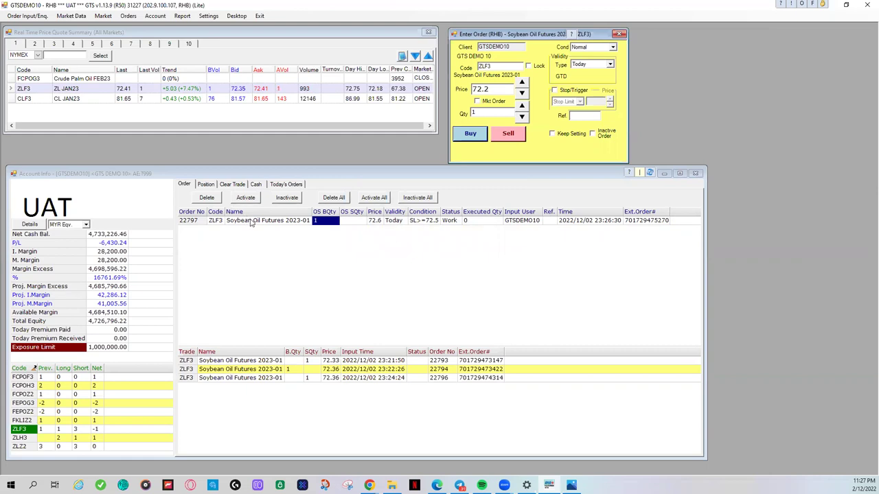
{"action": "left_click", "coordinate": [261, 222]}
{"action": "right_click", "coordinate": [262, 221]}
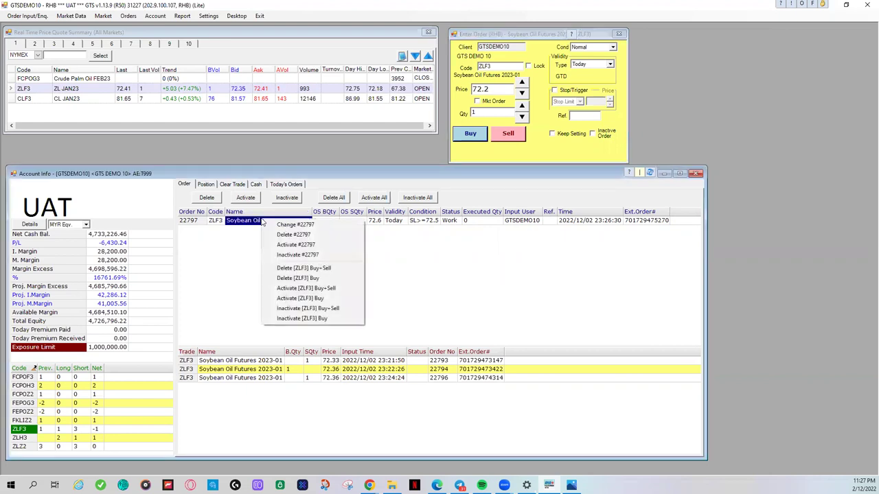
{"action": "left_click", "coordinate": [228, 270]}
{"action": "right_click", "coordinate": [267, 223]}
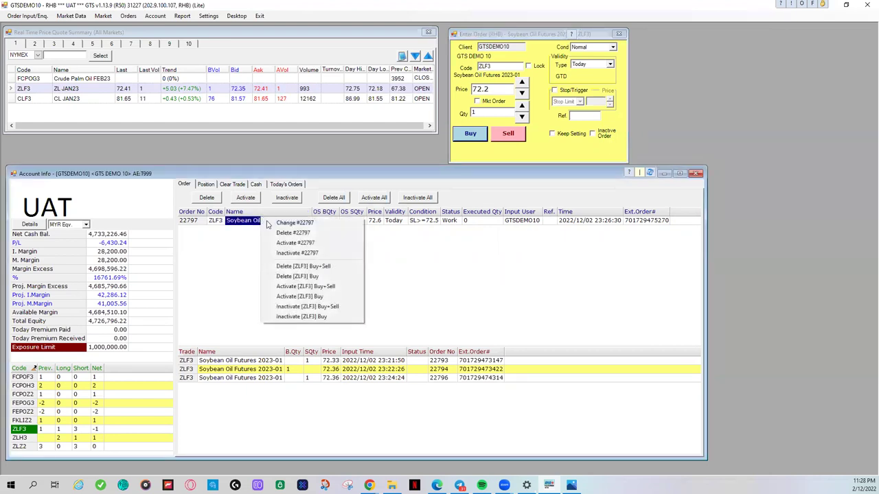
{"action": "left_click", "coordinate": [237, 256]}
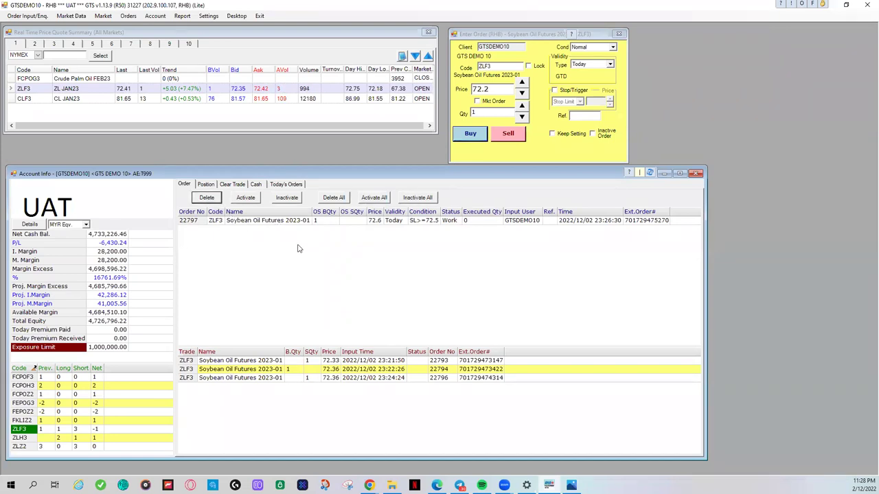
{"action": "left_click", "coordinate": [265, 222]}
{"action": "left_click", "coordinate": [207, 199]}
{"action": "left_click", "coordinate": [416, 292]}
{"action": "left_click", "coordinate": [431, 290]}
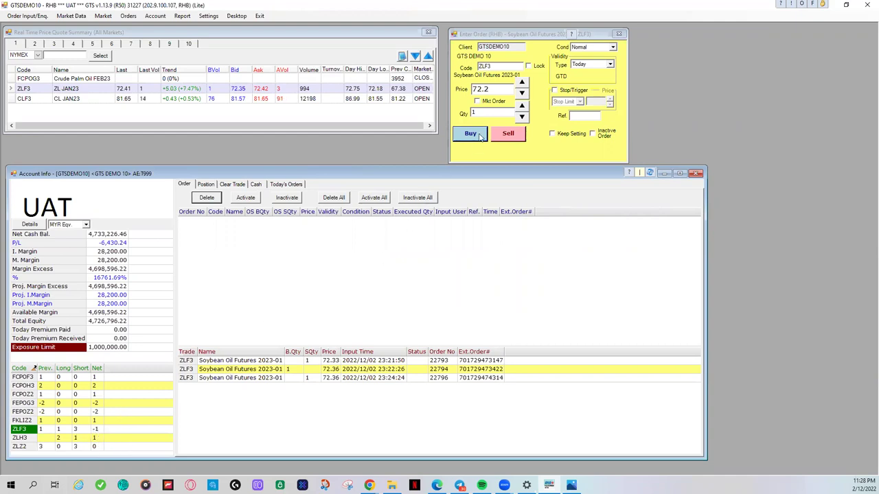
Step: Set the ZLF3 ticket condition to One Cancels Other with Buy side, ready for the Stop level
{"action": "left_click", "coordinate": [590, 50]}
{"action": "left_click", "coordinate": [578, 54]}
{"action": "left_click", "coordinate": [577, 50]}
{"action": "left_click", "coordinate": [577, 66]}
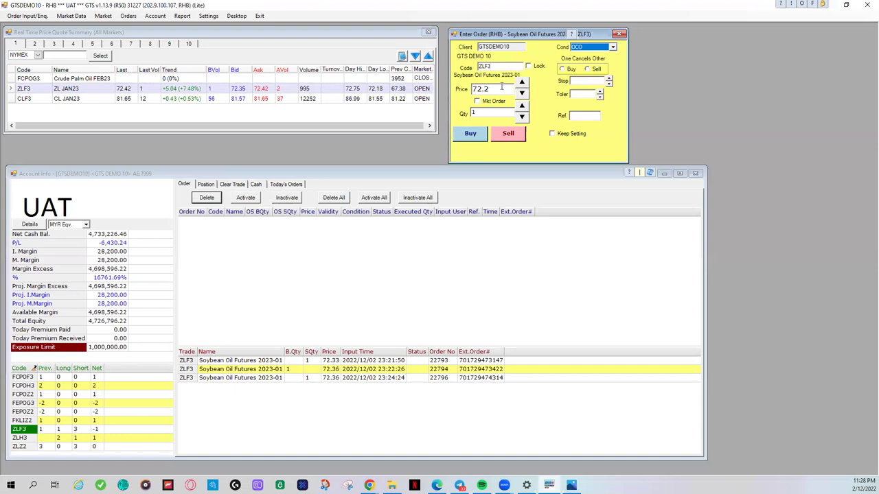
{"action": "left_click", "coordinate": [563, 70]}
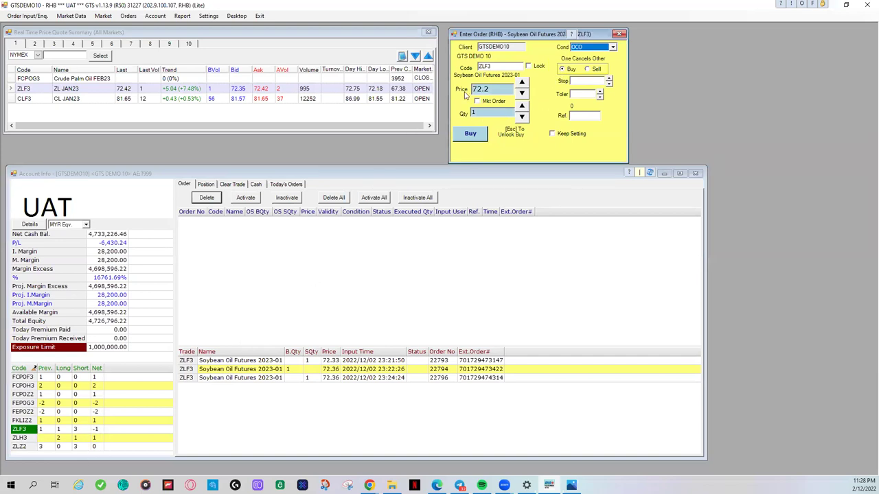
{"action": "left_click", "coordinate": [578, 80]}
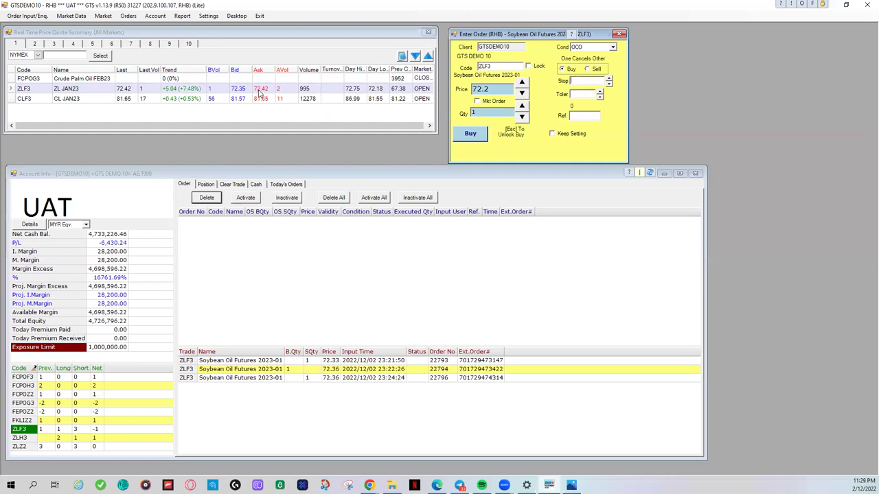
Step: Set the OCO stop to 72.5 and tolerance to 0.1, keeping the 72.2 limit price
{"action": "left_click", "coordinate": [260, 93]}
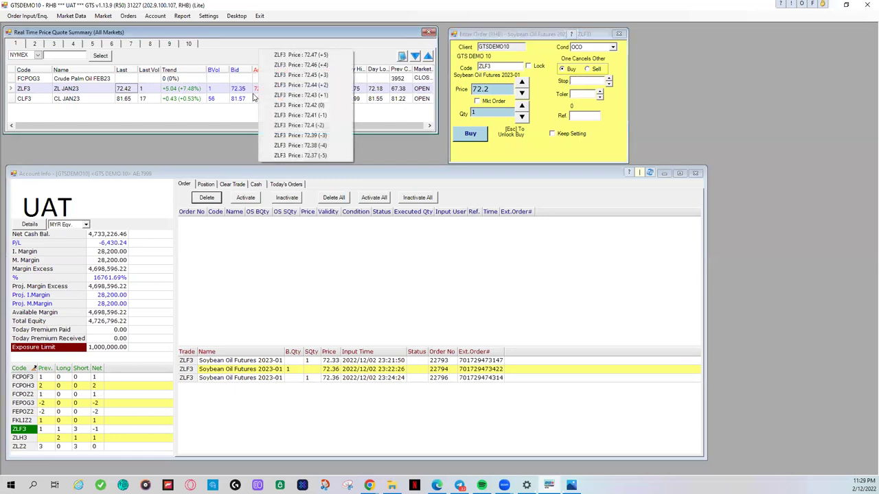
{"action": "left_click", "coordinate": [581, 81]}
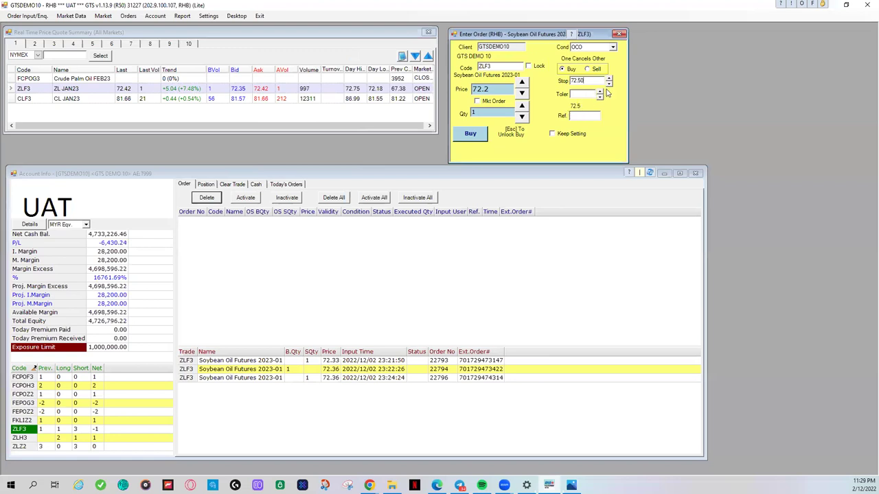
{"action": "left_click", "coordinate": [600, 92]}
{"action": "left_click", "coordinate": [601, 92]}
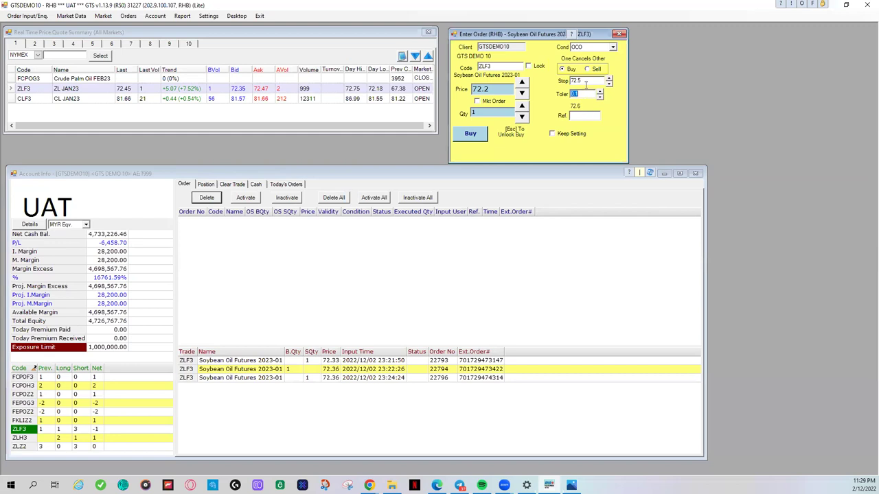
{"action": "left_click", "coordinate": [584, 80]}
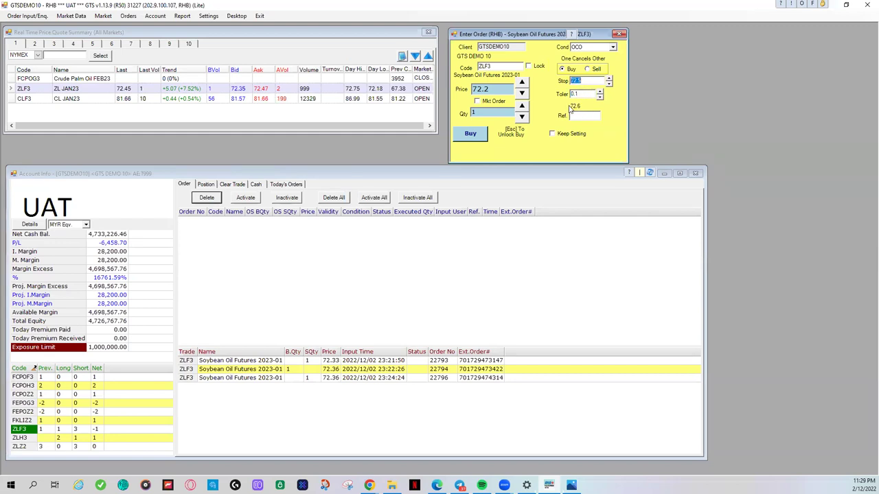
{"action": "left_click", "coordinate": [493, 90]}
Step: Submit the 1-lot ZLF3 OCO buy and confirm it
{"action": "left_click", "coordinate": [470, 133]}
{"action": "left_click", "coordinate": [428, 285]}
{"action": "left_click", "coordinate": [428, 286]}
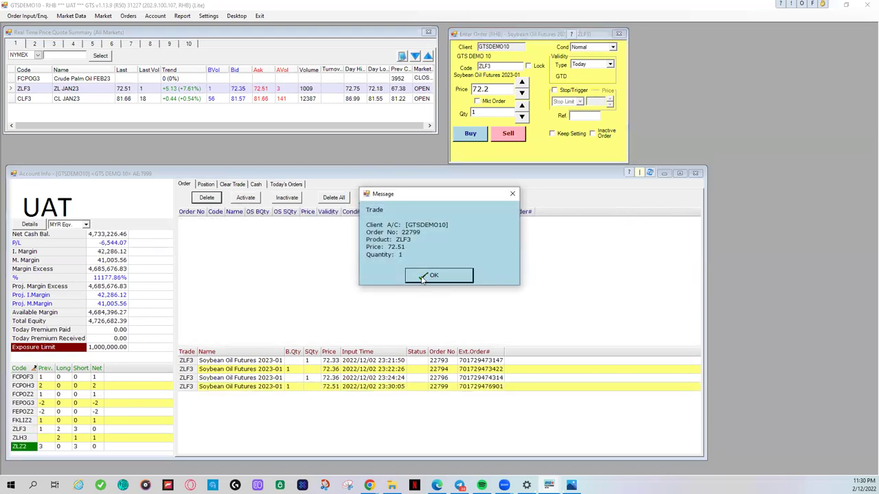
Step: Dismiss the fill notice and select the ZLF3 position row to check its zero net
{"action": "left_click", "coordinate": [422, 276]}
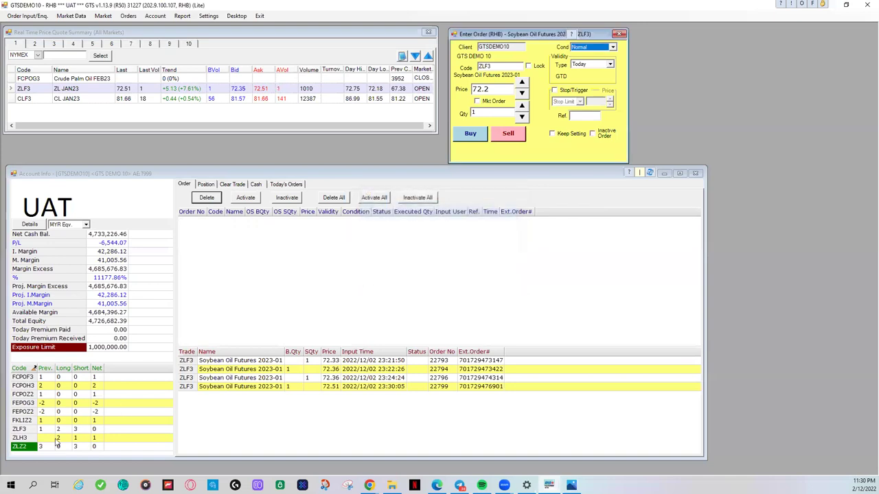
{"action": "left_click", "coordinate": [28, 430]}
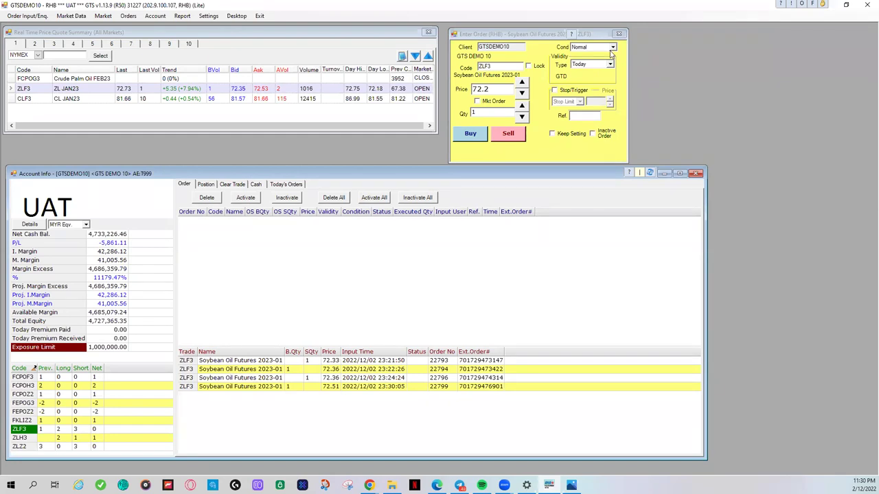
Step: Toggle the stop trigger on and off while reviewing the 72.2 limit price
{"action": "left_click", "coordinate": [555, 90]}
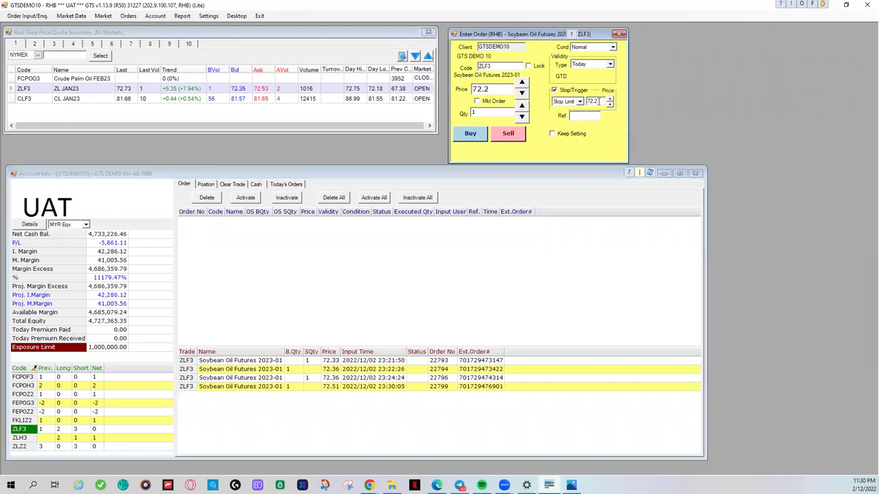
{"action": "double_click", "coordinate": [490, 88]}
{"action": "left_click", "coordinate": [556, 91]}
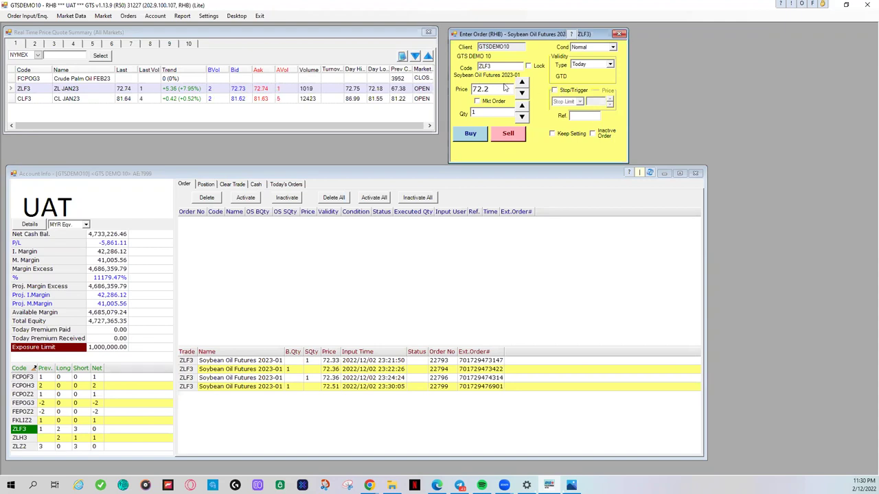
{"action": "left_click", "coordinate": [554, 90]}
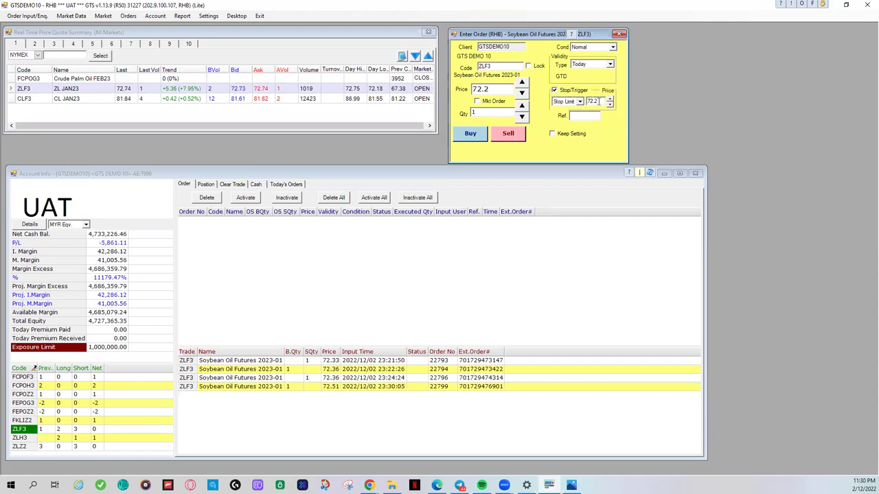
{"action": "double_click", "coordinate": [495, 88]}
Step: Switch the condition to One Cancels Other, keeping stop 72.5, tolerance 0.1 and price 72.2
{"action": "left_click", "coordinate": [592, 50]}
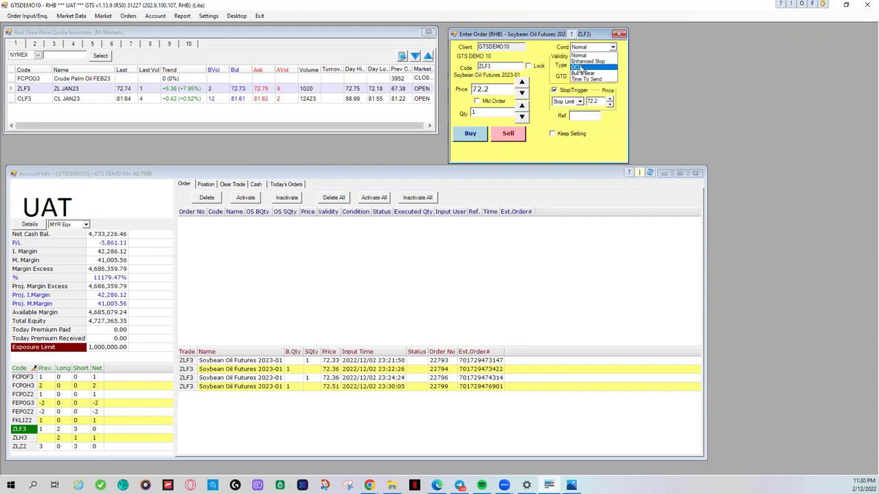
{"action": "left_click", "coordinate": [580, 67]}
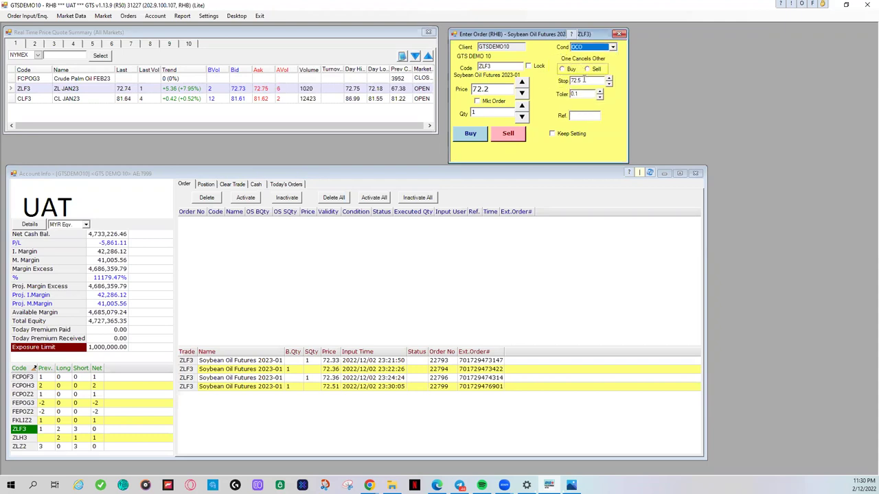
{"action": "double_click", "coordinate": [581, 82]}
{"action": "double_click", "coordinate": [580, 95]}
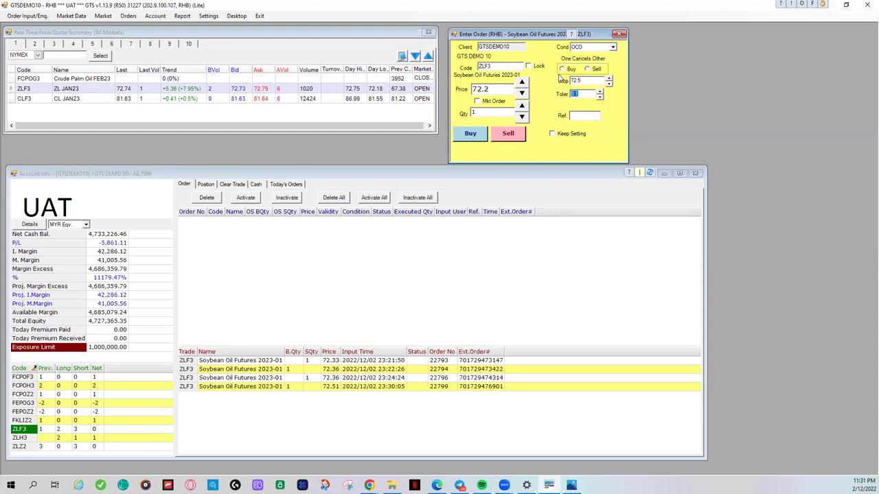
{"action": "left_click", "coordinate": [495, 88]}
{"action": "left_click", "coordinate": [473, 90]}
{"action": "left_click_drag", "start_coordinate": [473, 90], "coordinate": [496, 95]}
{"action": "left_click", "coordinate": [583, 48]}
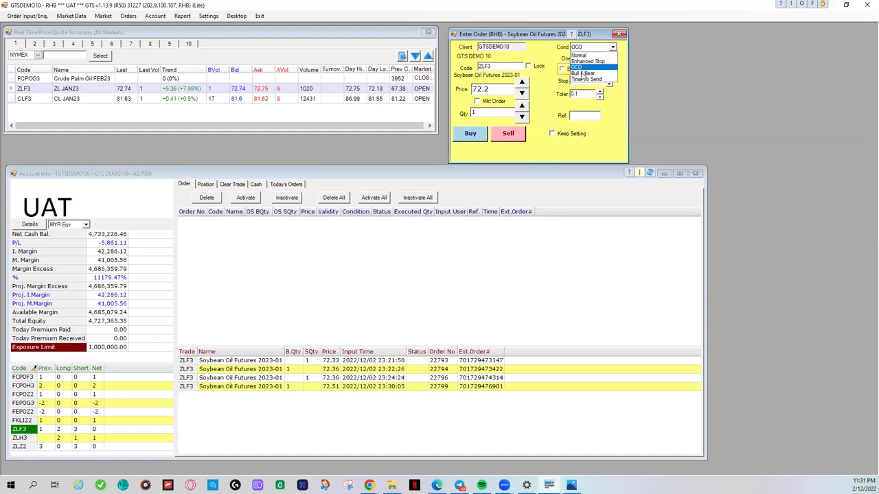
Step: Choose the Bull & Bear condition and enter a limit price of 72.90
{"action": "left_click", "coordinate": [584, 78]}
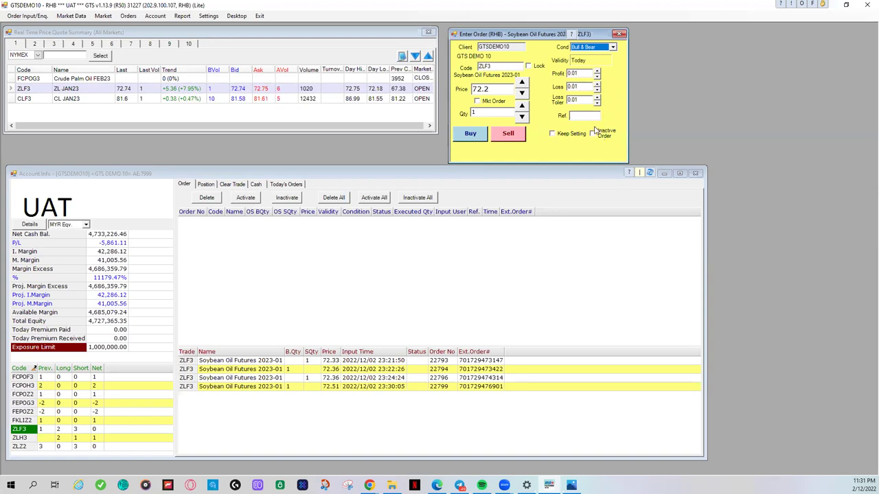
{"action": "left_click", "coordinate": [498, 89]}
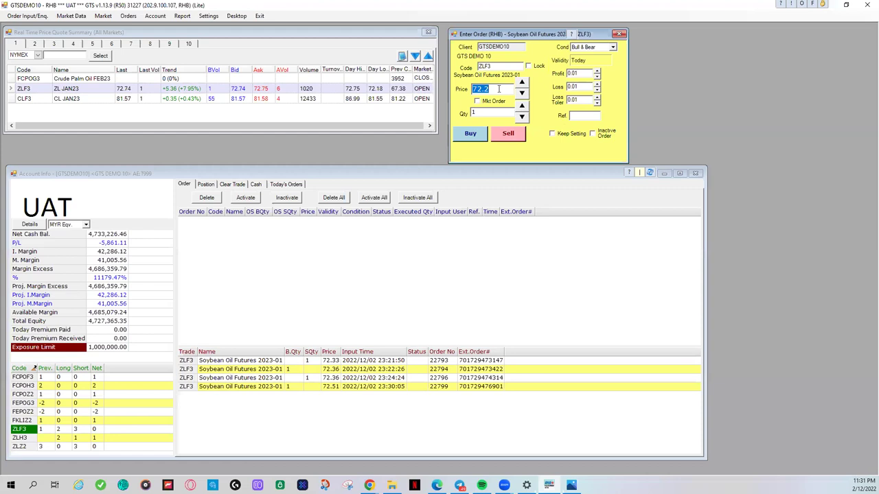
{"action": "type", "text": "72.90"}
Step: Try a zero profit, dismiss the error, then set the profit target to 0.3
{"action": "left_click", "coordinate": [588, 73]}
{"action": "type", "text": "0"}
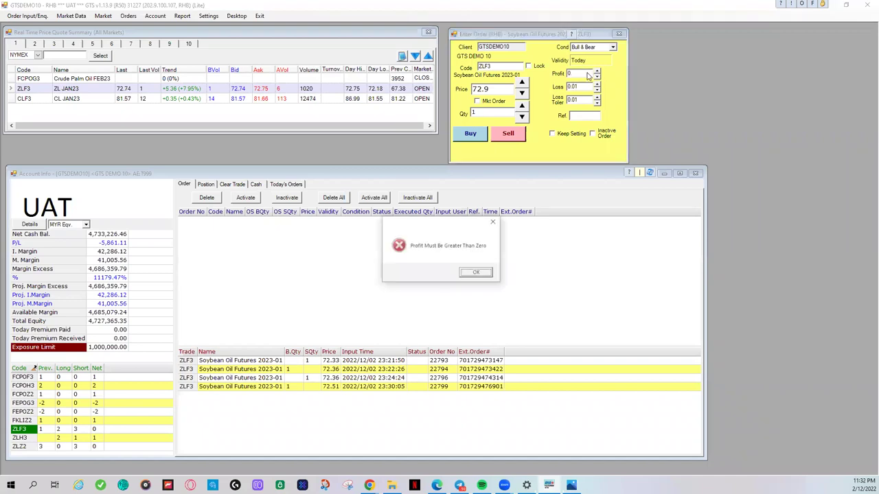
{"action": "left_click", "coordinate": [475, 273]}
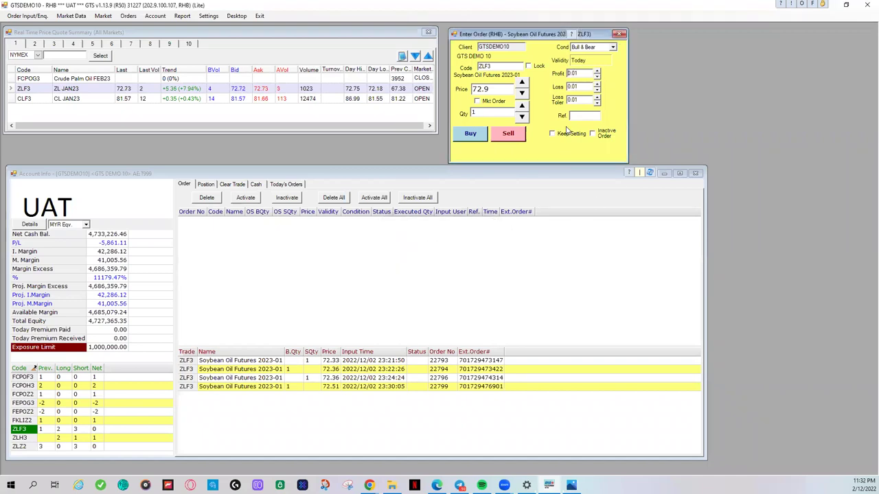
{"action": "left_click", "coordinate": [597, 72]}
{"action": "left_click", "coordinate": [597, 73]}
{"action": "left_click", "coordinate": [597, 73]}
{"action": "left_click", "coordinate": [598, 79]}
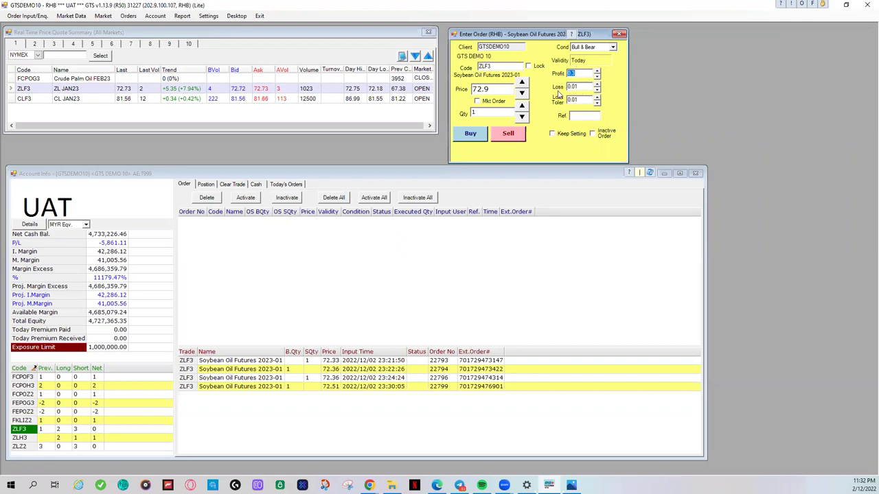
Step: Set loss 0.15 and loss tolerance 0.05, then send the 1-lot Bear sell at 72.9
{"action": "left_click", "coordinate": [597, 83]}
{"action": "left_click", "coordinate": [597, 83]}
{"action": "left_click", "coordinate": [597, 83]}
{"action": "left_click", "coordinate": [597, 83]}
{"action": "left_click", "coordinate": [597, 83]}
{"action": "left_click", "coordinate": [598, 98]}
{"action": "left_click", "coordinate": [598, 97]}
{"action": "left_click", "coordinate": [597, 97]}
{"action": "left_click", "coordinate": [597, 97]}
{"action": "left_click", "coordinate": [507, 134]}
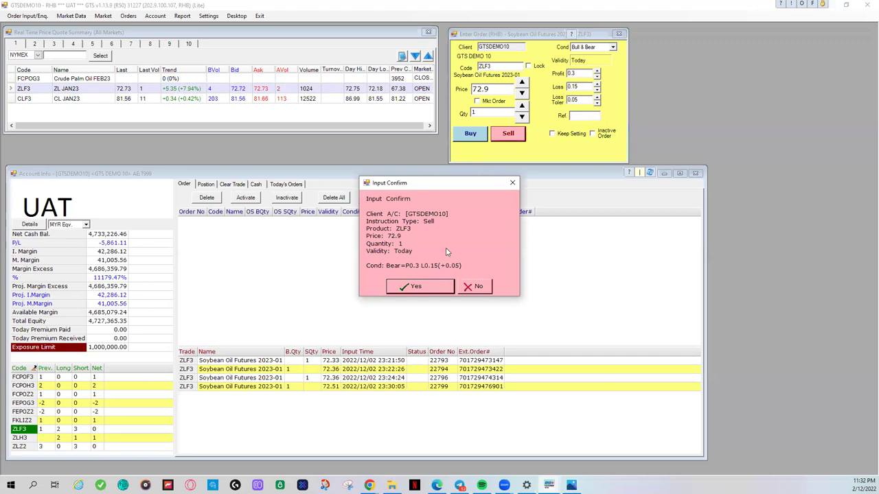
Step: Confirm the 1-lot ZLF3 Bear sell at 72.9 and select its working order row
{"action": "left_click", "coordinate": [420, 288]}
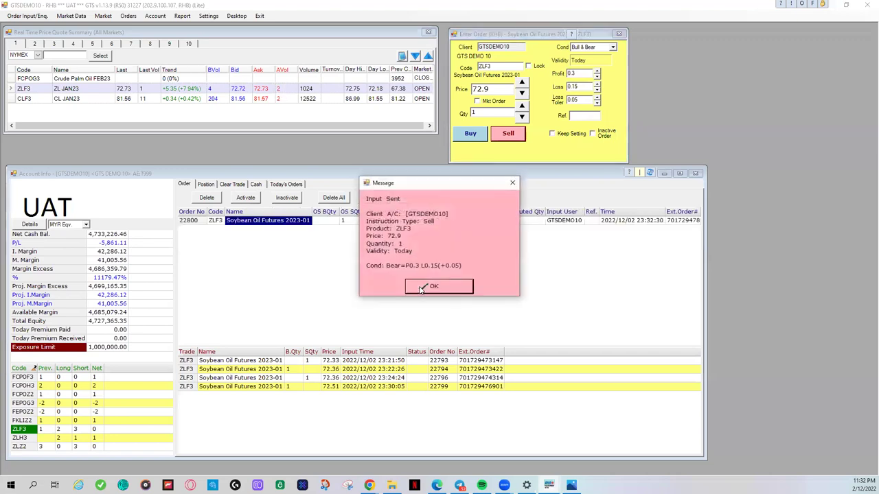
{"action": "left_click", "coordinate": [433, 287]}
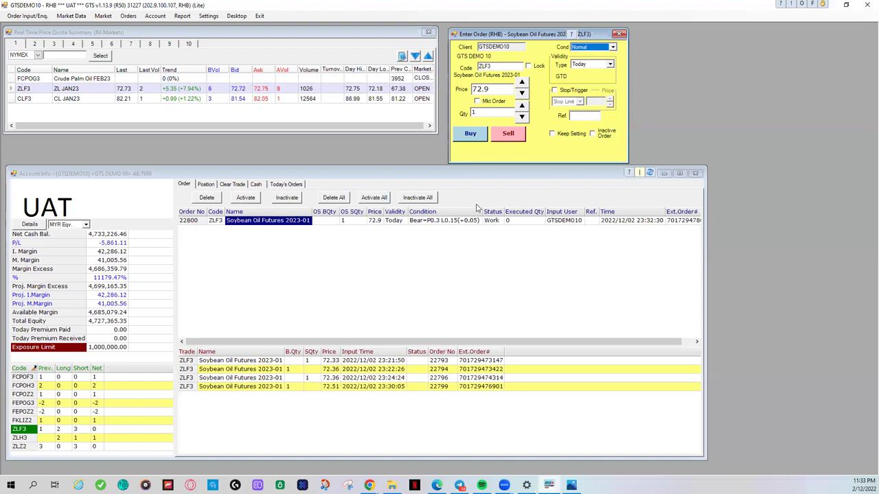
{"action": "left_click", "coordinate": [307, 223]}
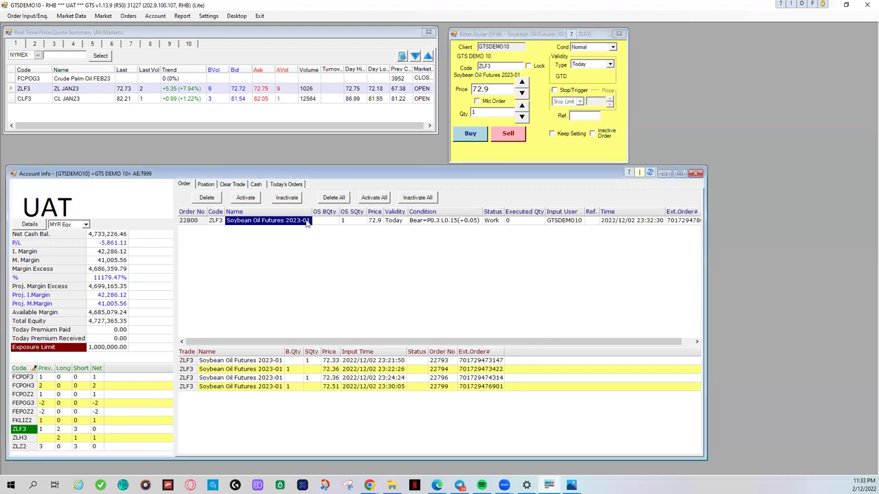
Step: Lower the working Bear sell's price by six ticks and confirm the change
{"action": "double_click", "coordinate": [307, 223]}
{"action": "left_click", "coordinate": [427, 234]}
{"action": "left_click", "coordinate": [427, 235]}
{"action": "left_click", "coordinate": [427, 234]}
{"action": "left_click", "coordinate": [427, 234]}
{"action": "left_click", "coordinate": [427, 234]}
{"action": "left_click", "coordinate": [427, 234]}
{"action": "left_click", "coordinate": [427, 234]}
{"action": "left_click", "coordinate": [428, 234]}
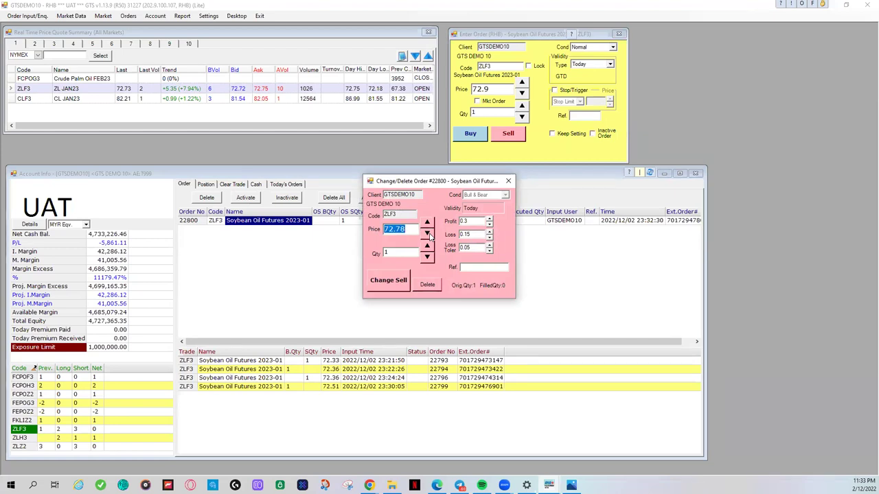
{"action": "left_click", "coordinate": [391, 282]}
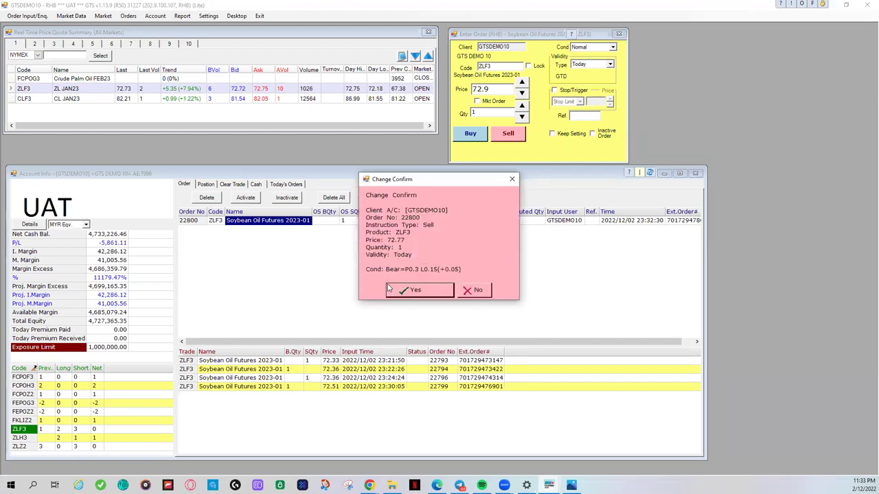
{"action": "left_click", "coordinate": [396, 290]}
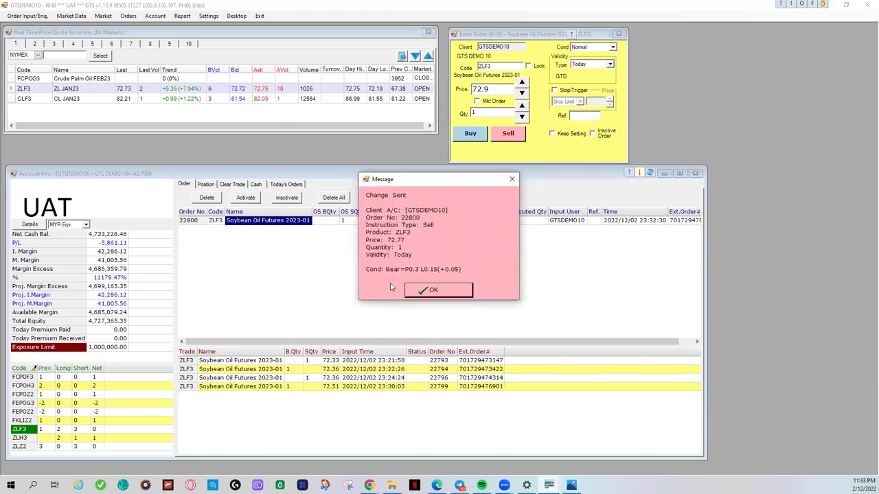
{"action": "left_click", "coordinate": [348, 217]}
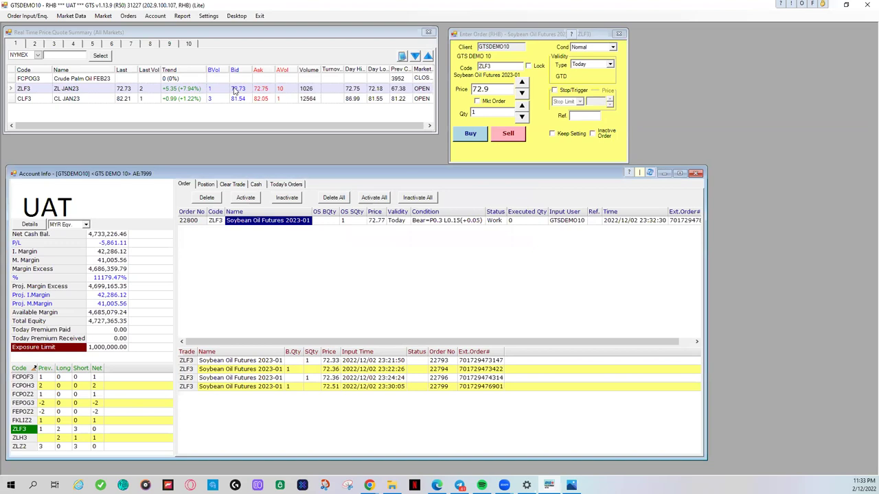
Step: Lower the sell price three more ticks to 72.74 and confirm the change
{"action": "double_click", "coordinate": [273, 221]}
{"action": "left_click", "coordinate": [427, 234]}
{"action": "left_click", "coordinate": [426, 234]}
{"action": "left_click", "coordinate": [426, 234]}
{"action": "left_click", "coordinate": [391, 282]}
{"action": "left_click", "coordinate": [403, 289]}
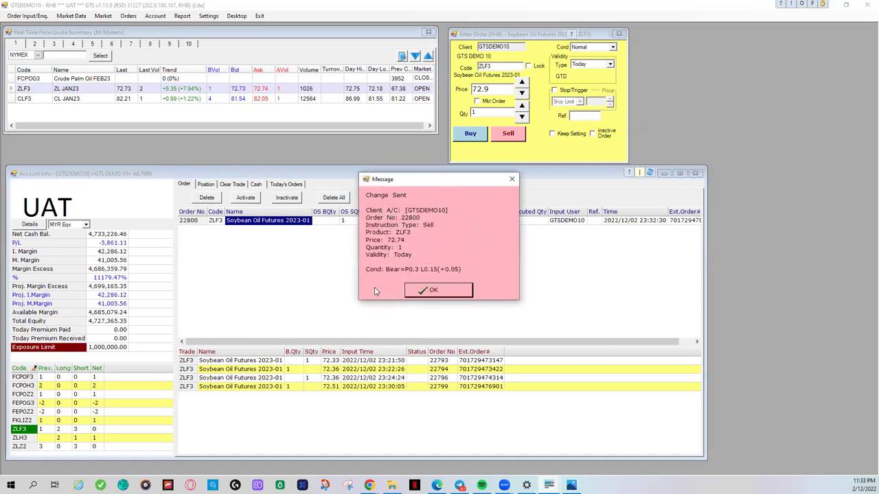
{"action": "left_click", "coordinate": [435, 291]}
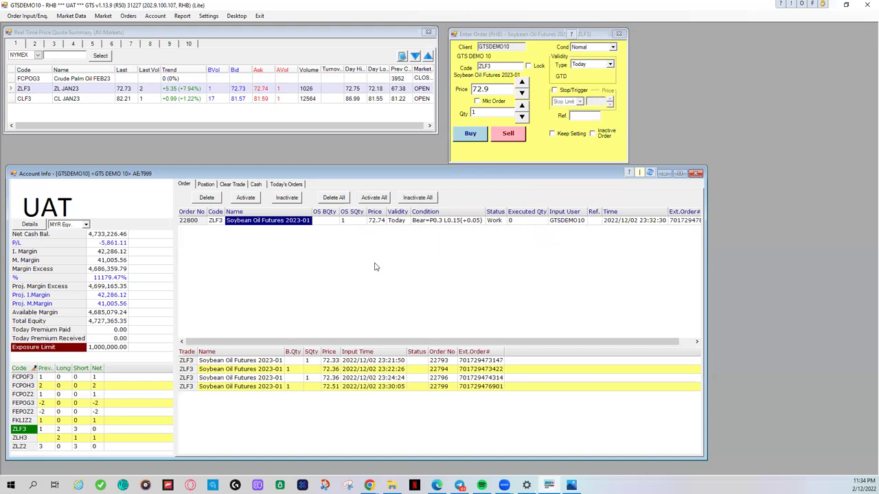
Step: Reprice the ZLF3 sell to 72.73, confirm it, and dismiss the 1-lot fill notice
{"action": "double_click", "coordinate": [289, 222]}
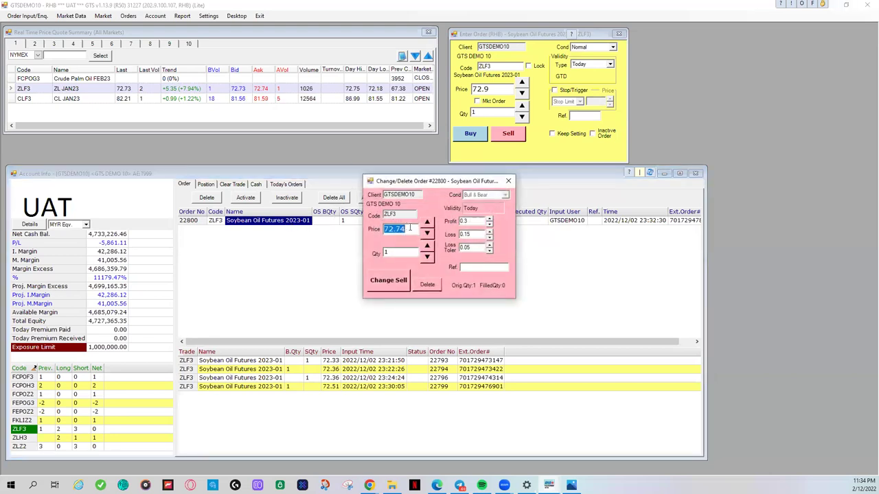
{"action": "left_click", "coordinate": [400, 290]}
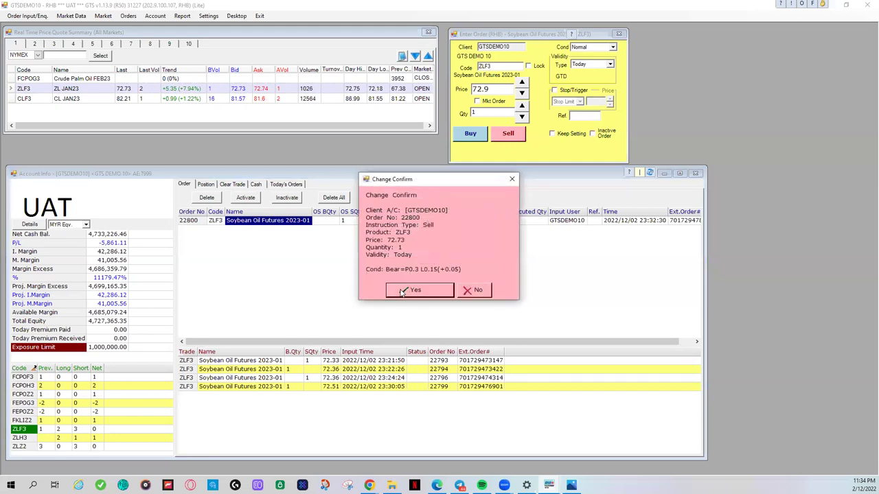
{"action": "left_click", "coordinate": [403, 292]}
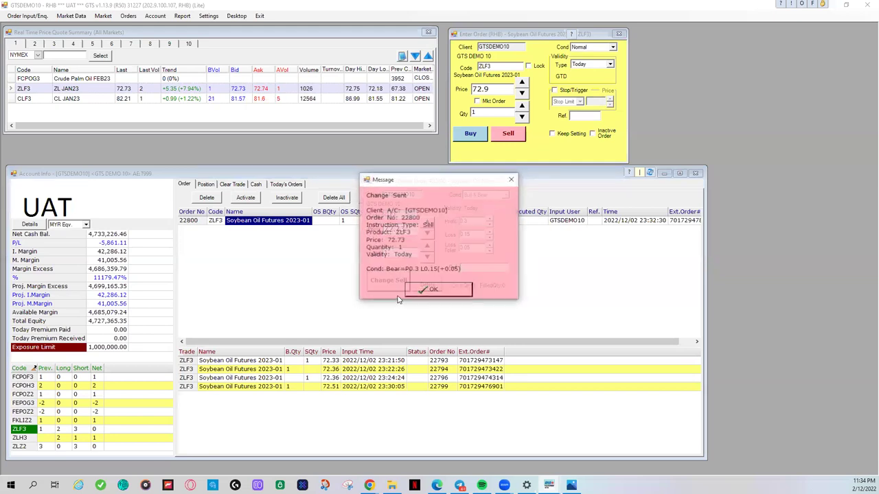
{"action": "left_click", "coordinate": [415, 291]}
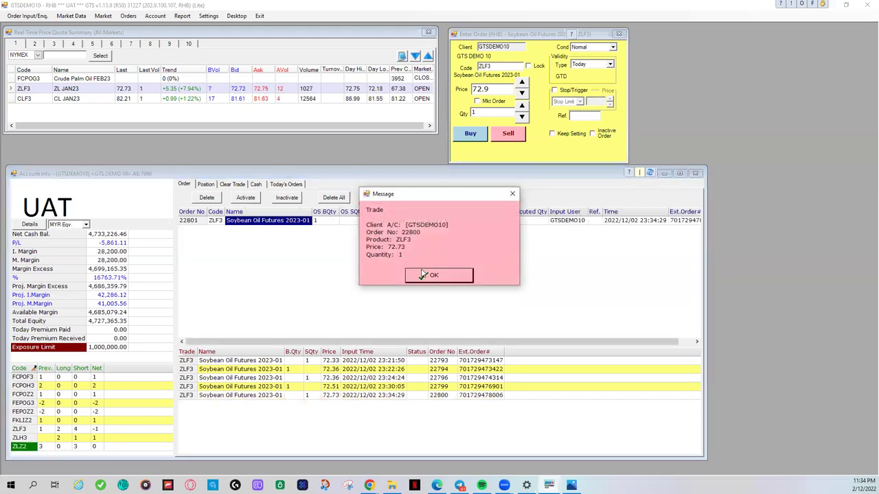
{"action": "left_click", "coordinate": [422, 274]}
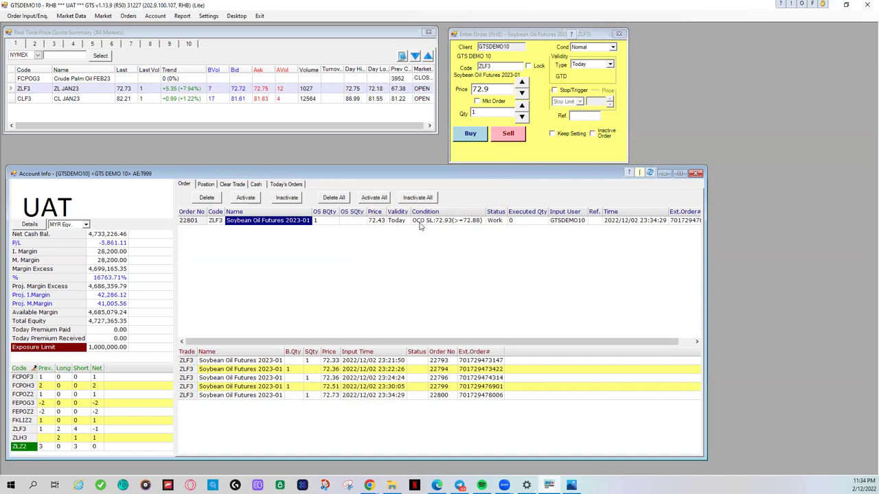
{"action": "left_click", "coordinate": [371, 223]}
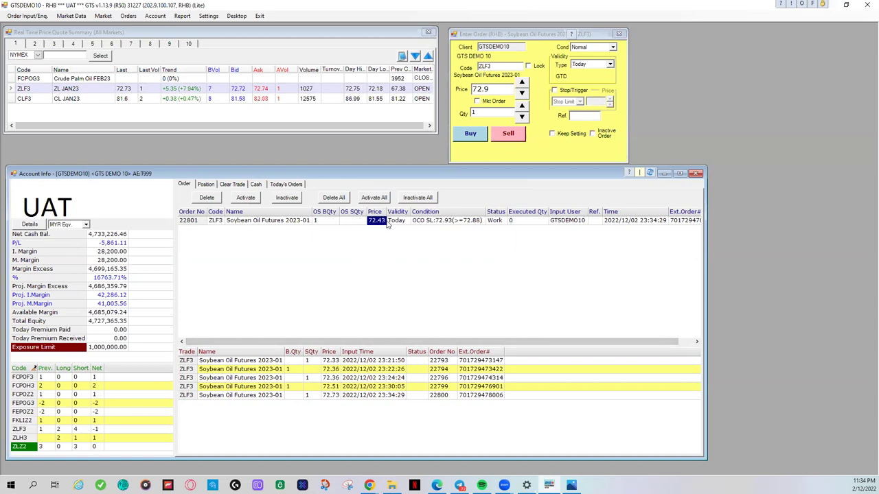
{"action": "left_click", "coordinate": [474, 225]}
{"action": "left_click", "coordinate": [446, 247]}
Step: Try the stop trigger, market order and Normal condition options, ending on a plain limit order
{"action": "left_click", "coordinate": [554, 92]}
{"action": "left_click", "coordinate": [554, 92]}
{"action": "left_click", "coordinate": [477, 101]}
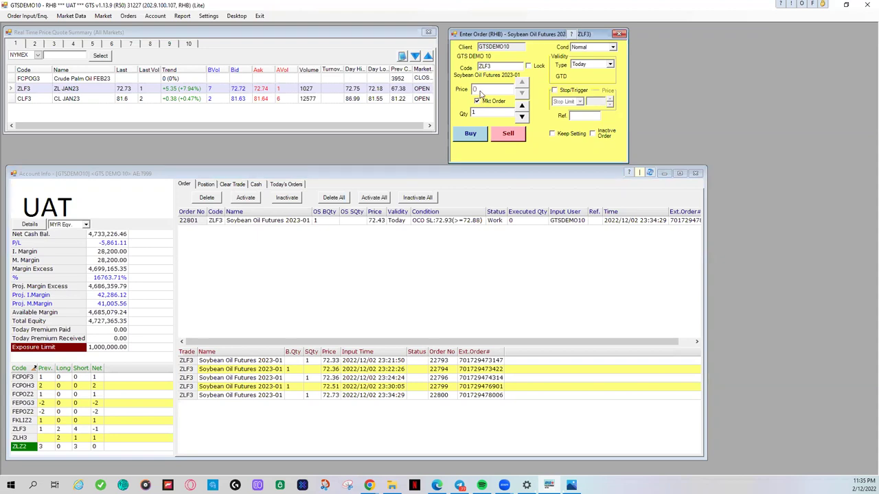
{"action": "left_click", "coordinate": [479, 102]}
{"action": "left_click", "coordinate": [554, 91]}
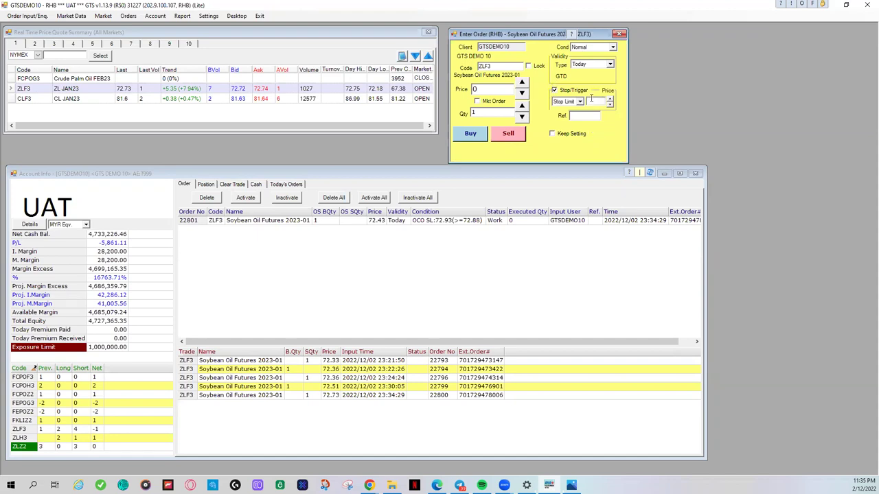
{"action": "left_click", "coordinate": [476, 89]}
{"action": "left_click", "coordinate": [554, 91]}
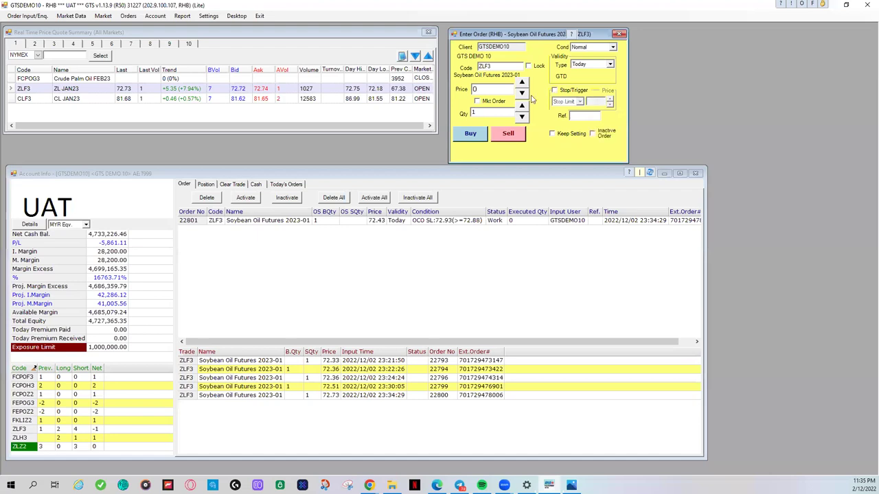
{"action": "left_click", "coordinate": [605, 48]}
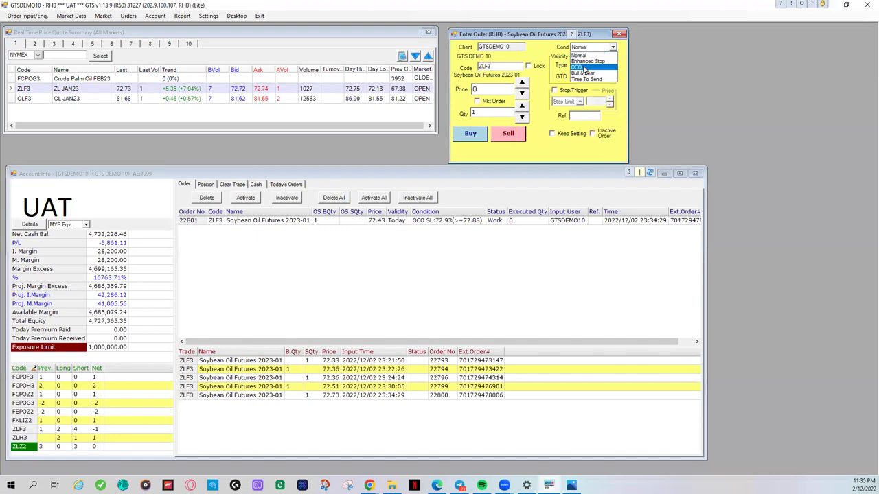
{"action": "left_click", "coordinate": [559, 51]}
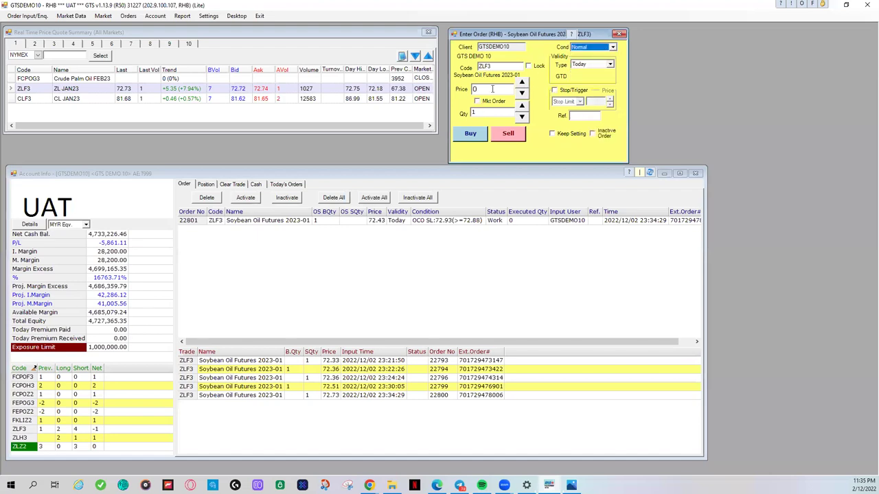
{"action": "left_click", "coordinate": [477, 101]}
{"action": "left_click", "coordinate": [477, 101]}
Step: Switch to OCO, toggle between buy and sell, and review stop 72.5 and tolerance 0.1
{"action": "left_click", "coordinate": [612, 47]}
{"action": "left_click", "coordinate": [585, 72]}
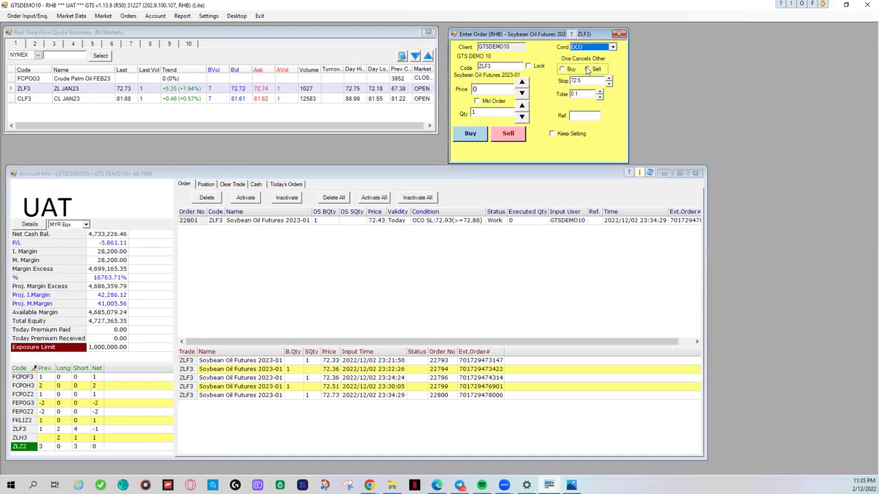
{"action": "left_click", "coordinate": [588, 70]}
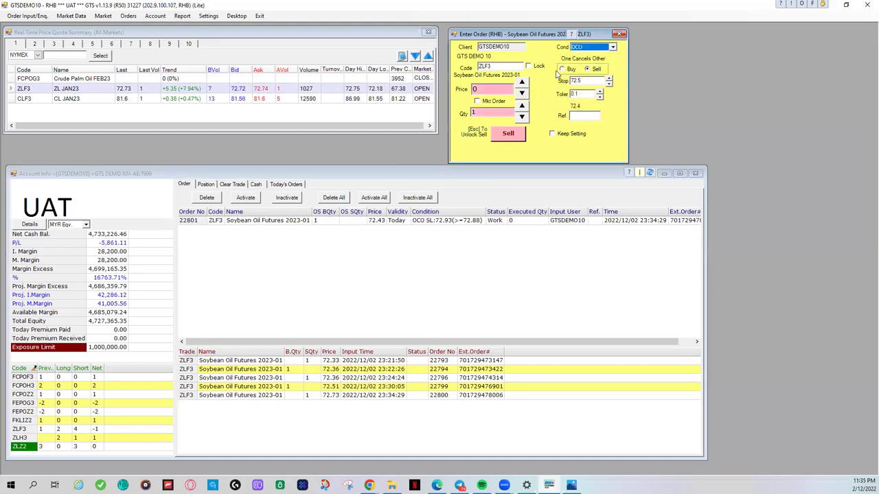
{"action": "left_click", "coordinate": [561, 70]}
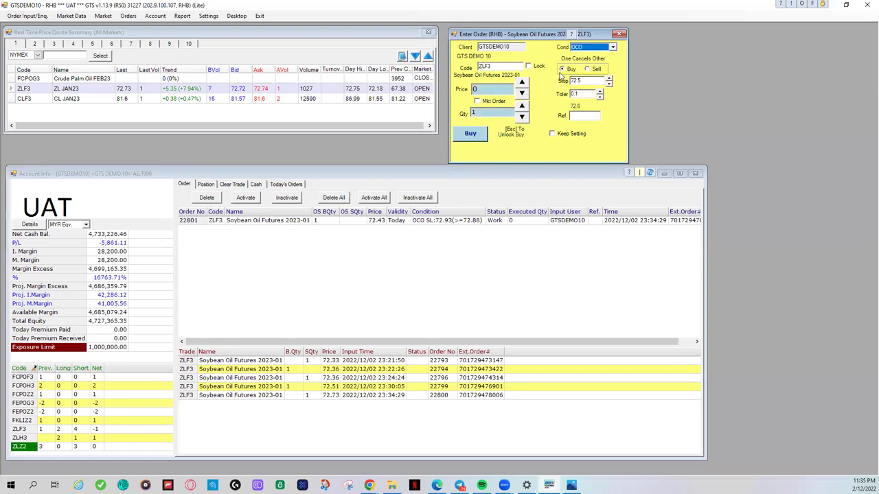
{"action": "left_click", "coordinate": [588, 69]}
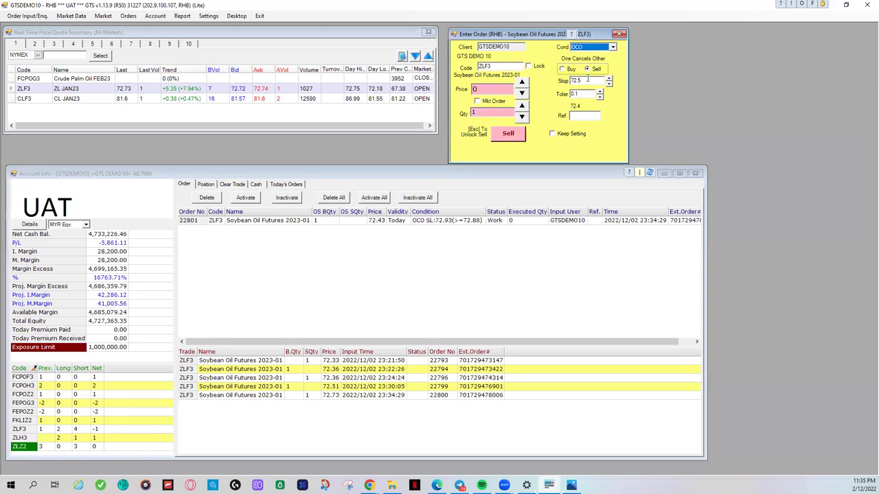
{"action": "left_click", "coordinate": [584, 81]}
{"action": "left_click", "coordinate": [584, 93]}
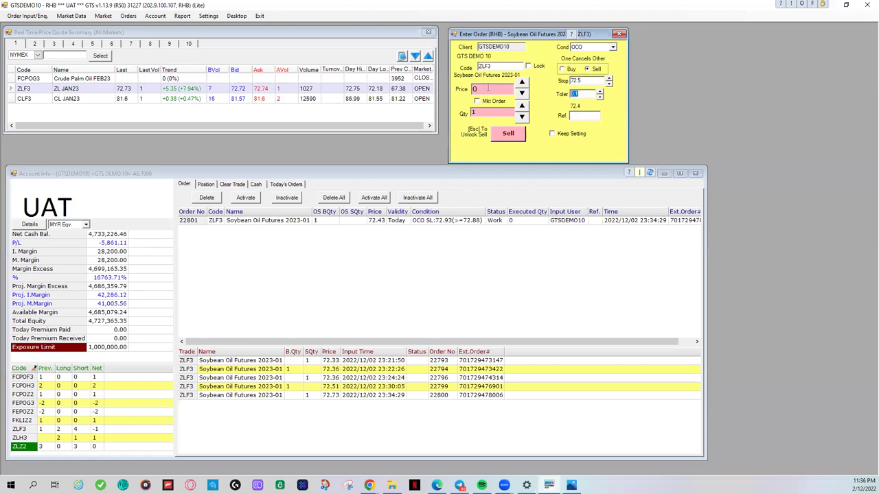
Step: Return to Bull & Bear with profit 0.3, loss 0.15 and tolerance 0.05
{"action": "left_click", "coordinate": [487, 89]}
{"action": "left_click", "coordinate": [587, 48]}
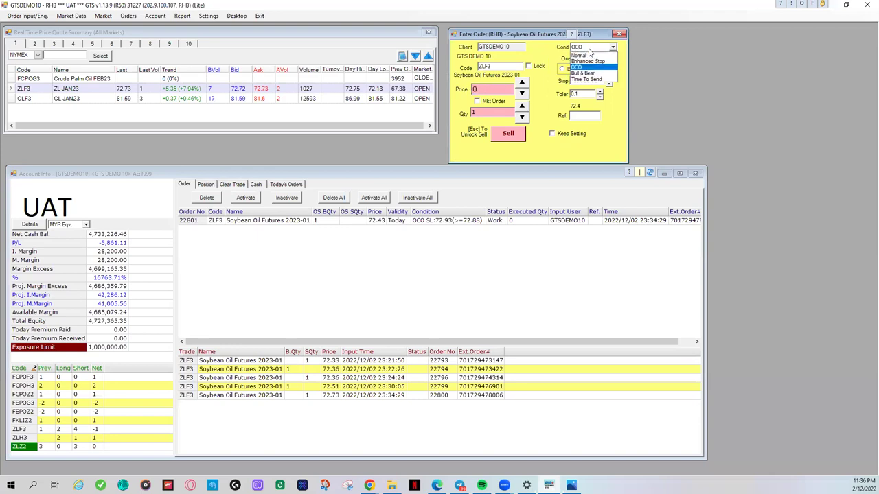
{"action": "left_click", "coordinate": [589, 72]}
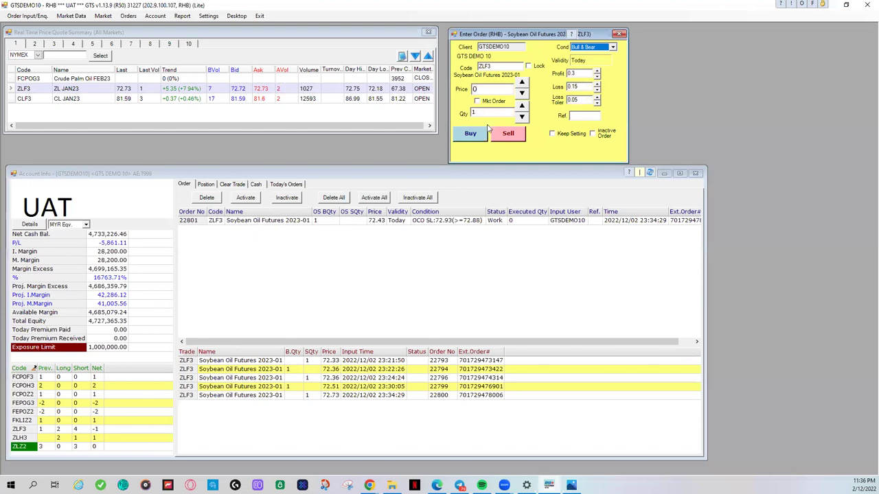
{"action": "left_click", "coordinate": [496, 89]}
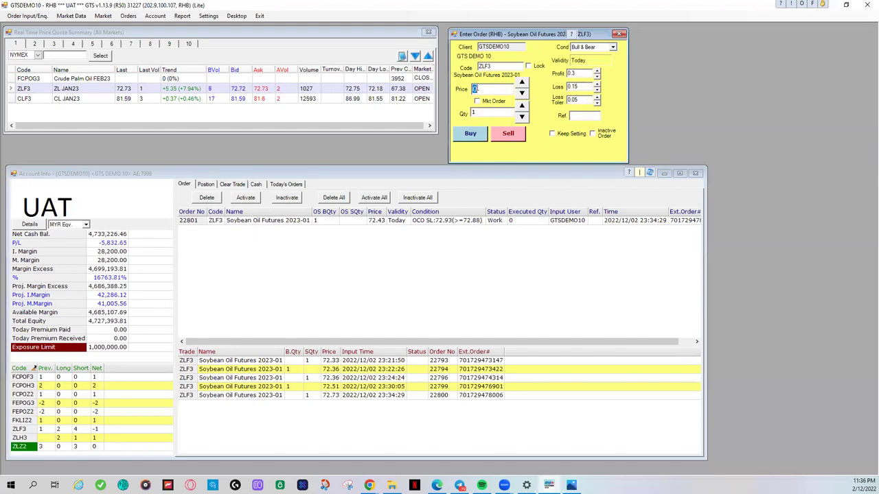
{"action": "left_click", "coordinate": [577, 73]}
{"action": "double_click", "coordinate": [578, 72]}
{"action": "double_click", "coordinate": [581, 85]}
{"action": "double_click", "coordinate": [582, 101]}
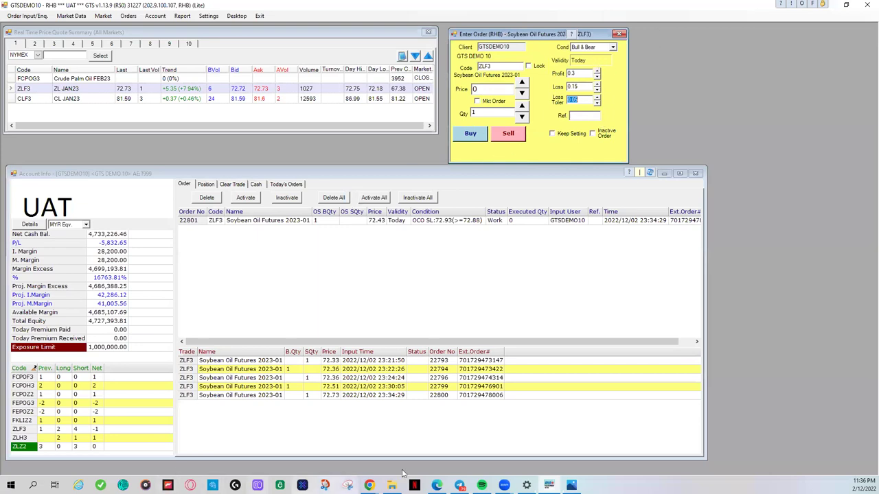
{"action": "mouse_move", "coordinate": [437, 486]}
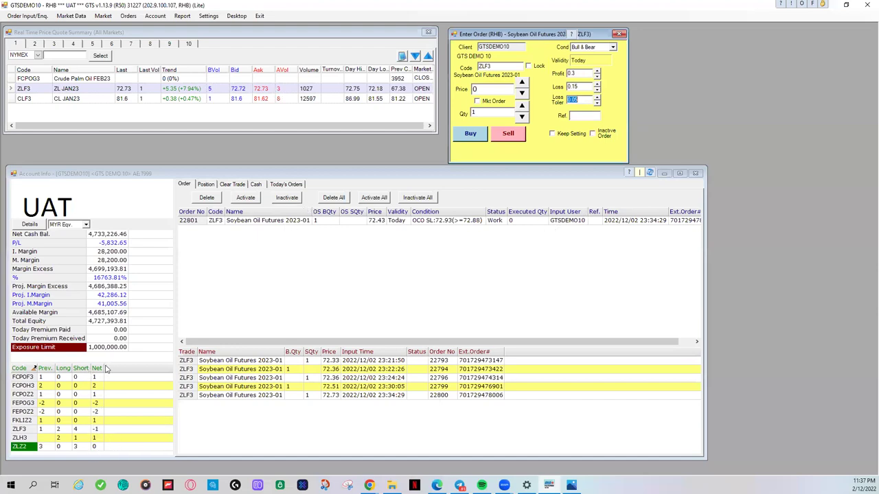
{"action": "left_click", "coordinate": [401, 224]}
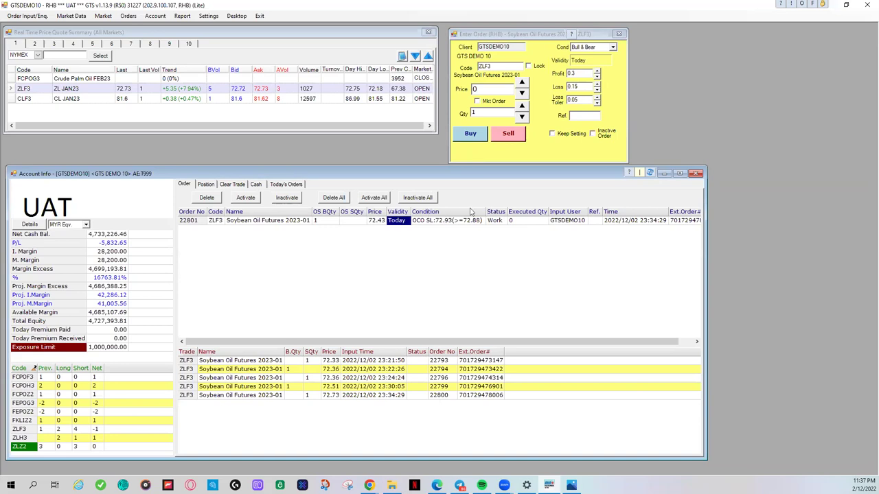
Step: Show the open positions and try Close Position twice, dismissing the no-position errors
{"action": "left_click", "coordinate": [207, 186]}
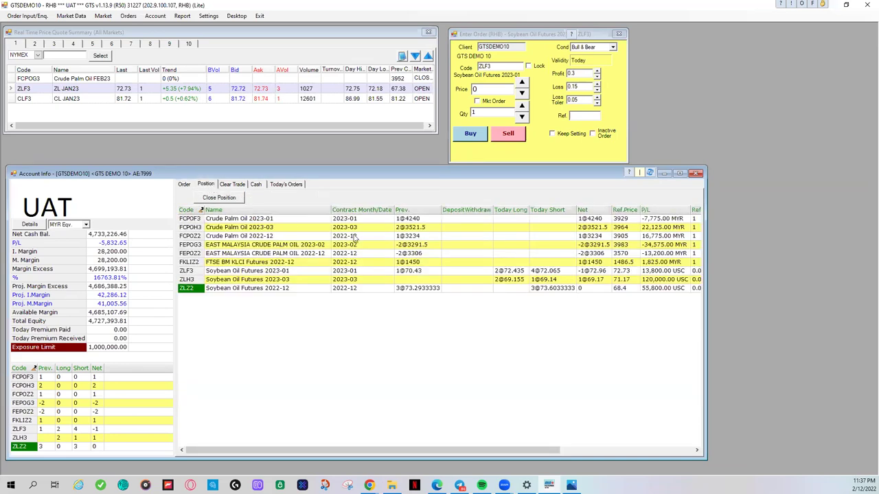
{"action": "left_click", "coordinate": [232, 200]}
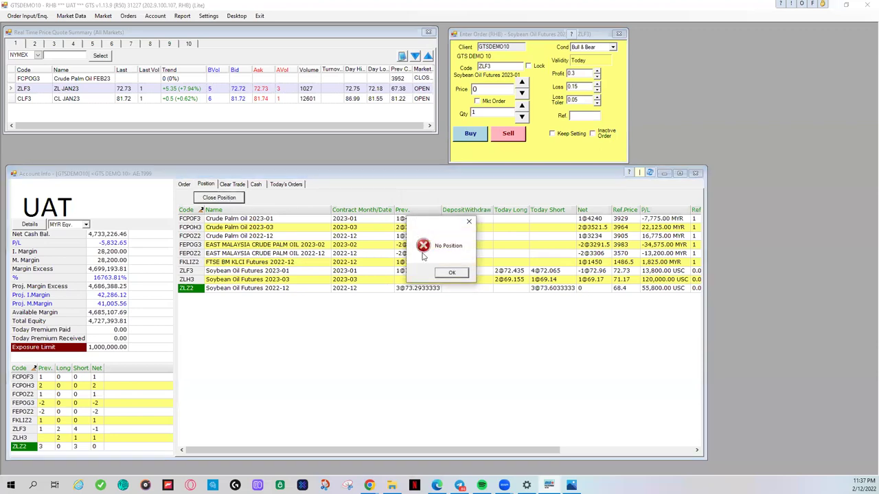
{"action": "left_click", "coordinate": [451, 273]}
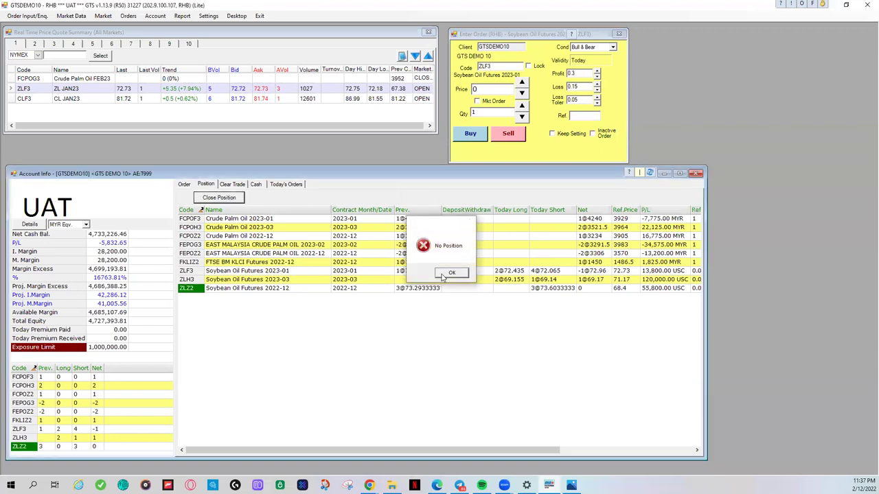
{"action": "left_click", "coordinate": [228, 199]}
{"action": "left_click", "coordinate": [450, 273]}
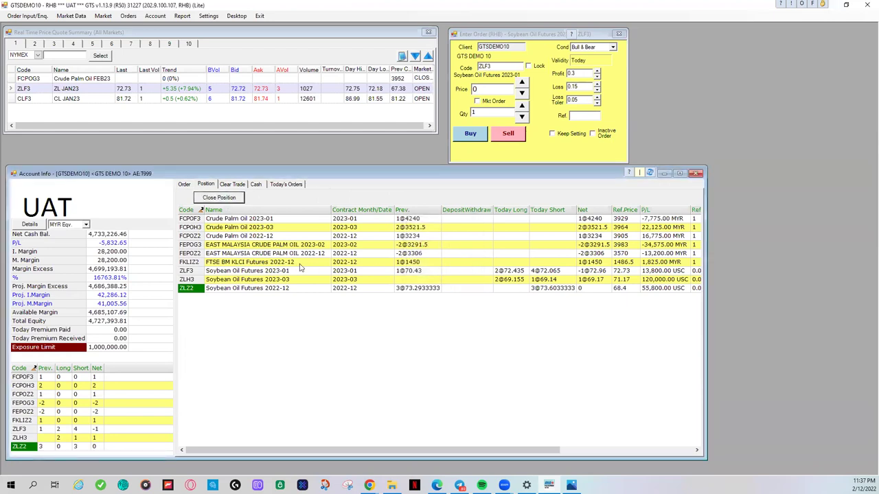
Step: Submit a 1-lot market buy to close the ZLF3 short; it's rejected for insufficient limit
{"action": "left_click", "coordinate": [210, 271]}
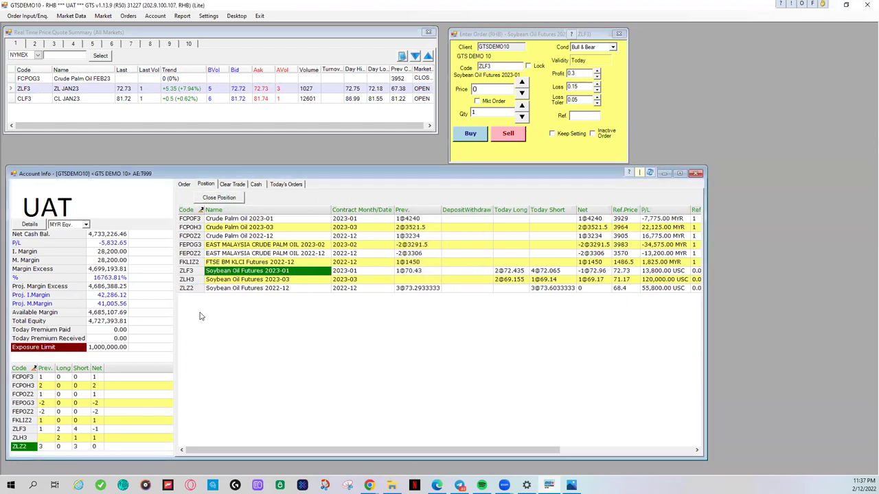
{"action": "left_click", "coordinate": [233, 202]}
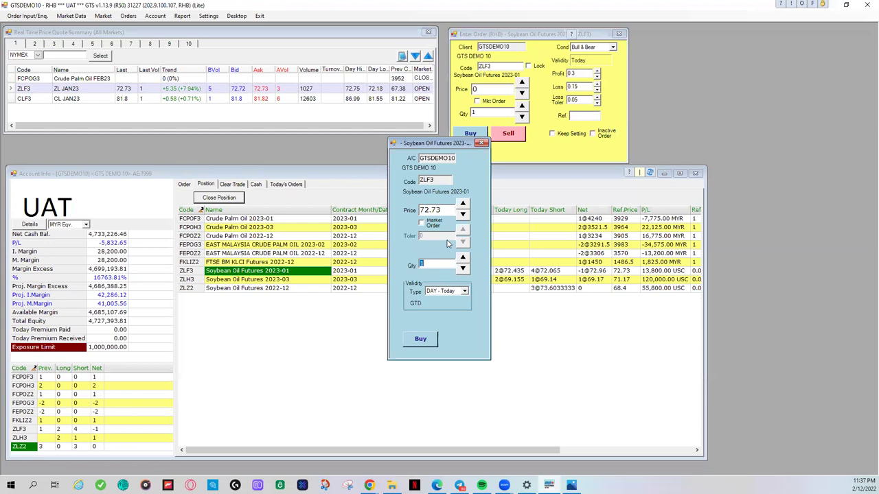
{"action": "left_click", "coordinate": [422, 223]}
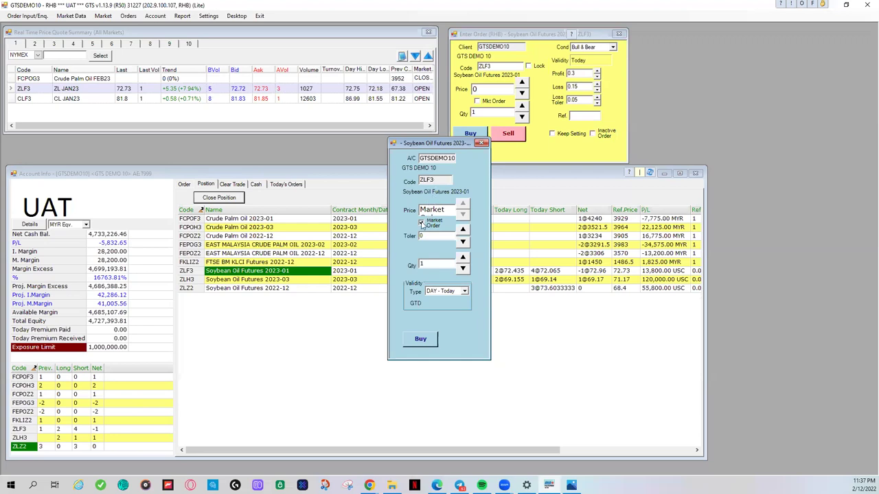
{"action": "left_click", "coordinate": [420, 340]}
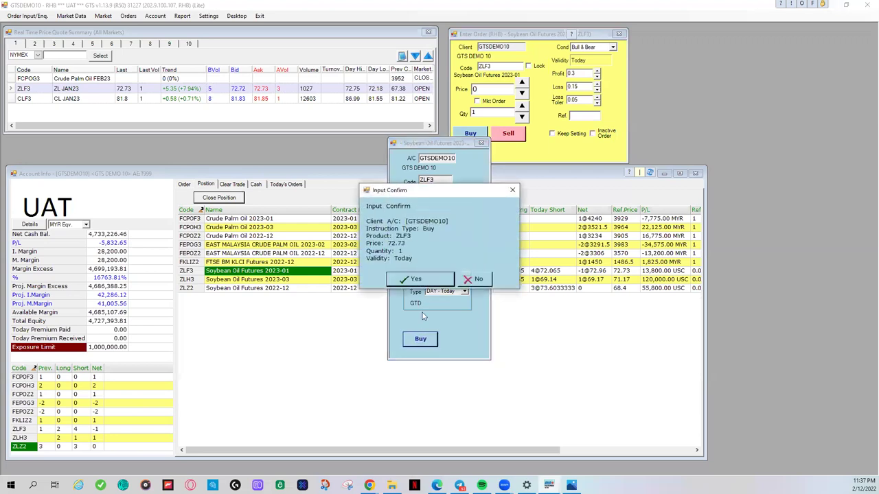
{"action": "left_click", "coordinate": [432, 280]}
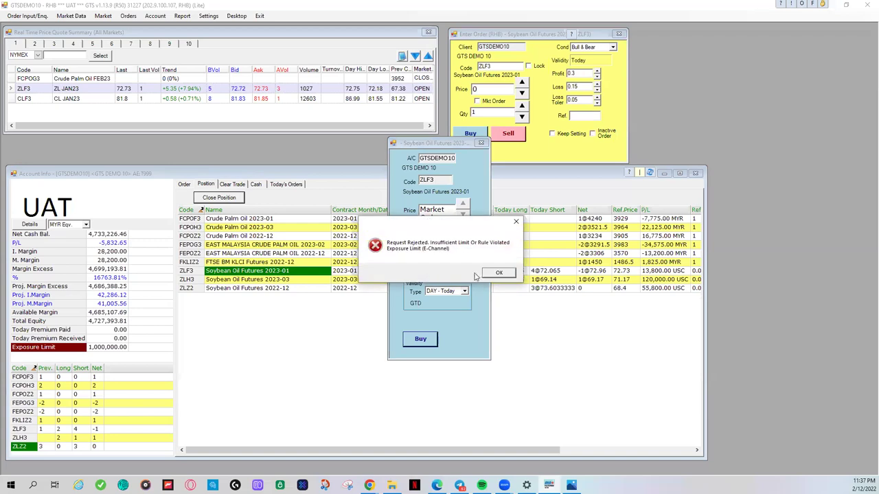
{"action": "left_click", "coordinate": [492, 278]}
{"action": "left_click", "coordinate": [483, 144]}
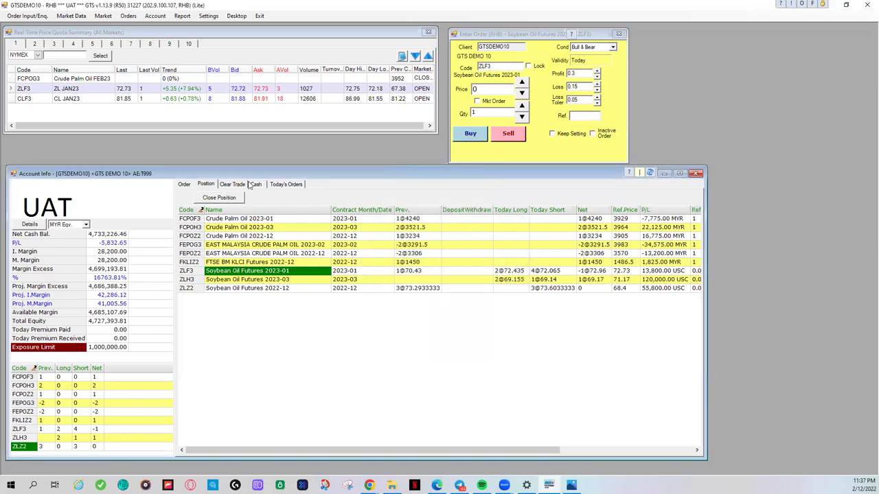
{"action": "left_click", "coordinate": [184, 185]}
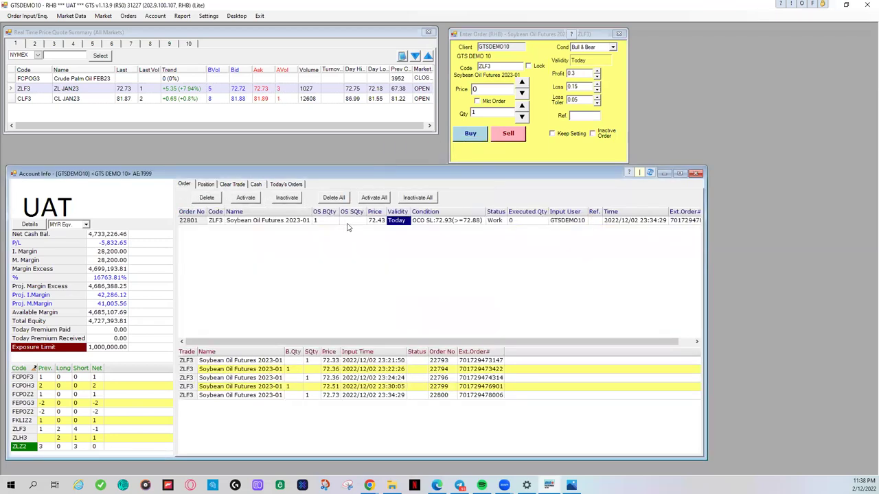
Step: Delete the working ZLF3 buy order and acknowledge the delete message
{"action": "left_click", "coordinate": [350, 221]}
{"action": "left_click", "coordinate": [207, 197]}
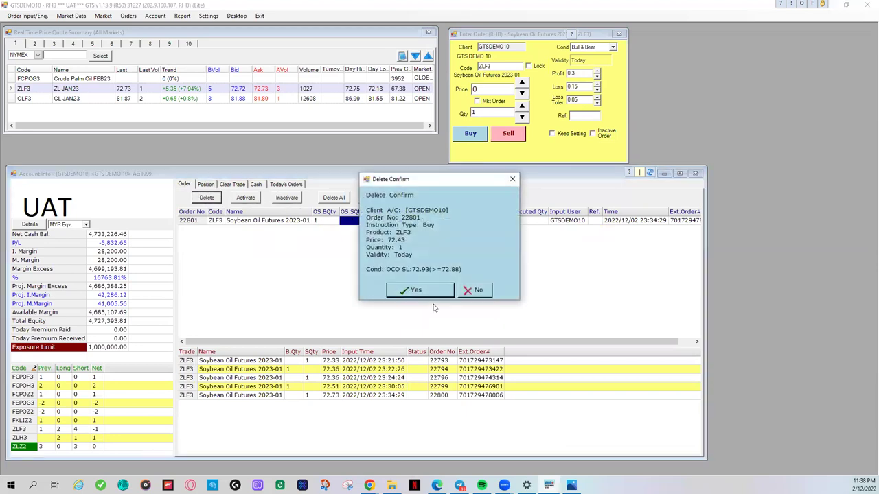
{"action": "left_click", "coordinate": [414, 291]}
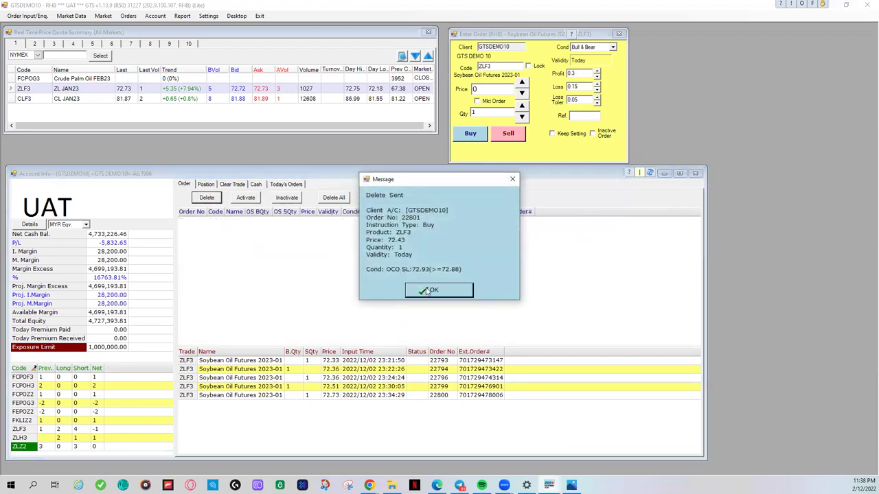
{"action": "left_click", "coordinate": [427, 291]}
Step: Buy back one ZLF3 contract at market so its net position shows 0
{"action": "left_click", "coordinate": [206, 184]}
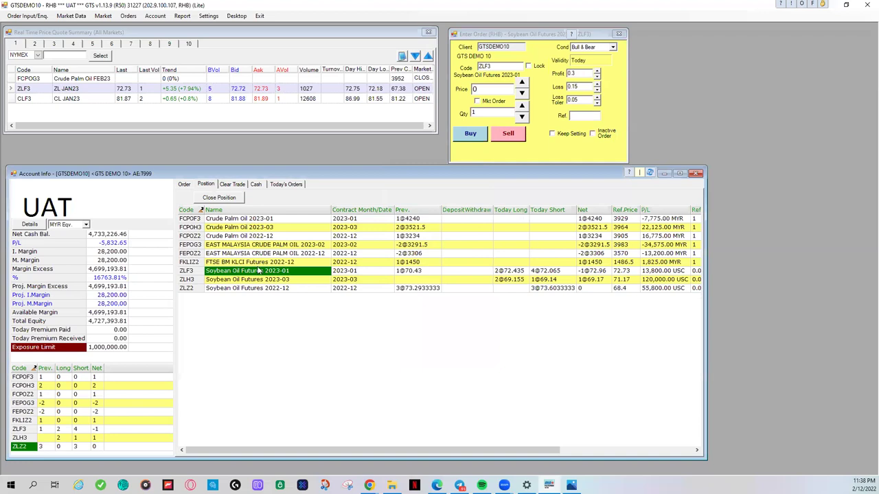
{"action": "left_click", "coordinate": [227, 198]}
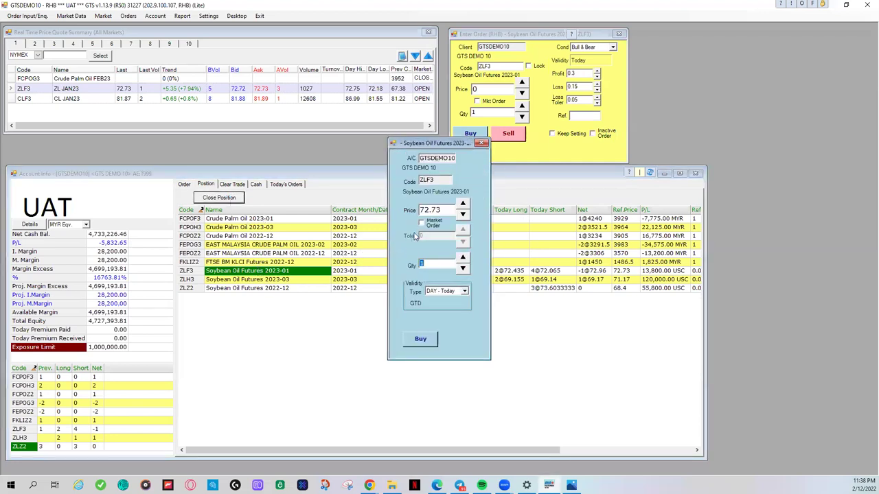
{"action": "left_click", "coordinate": [421, 223]}
{"action": "left_click", "coordinate": [420, 339]}
{"action": "left_click", "coordinate": [423, 284]}
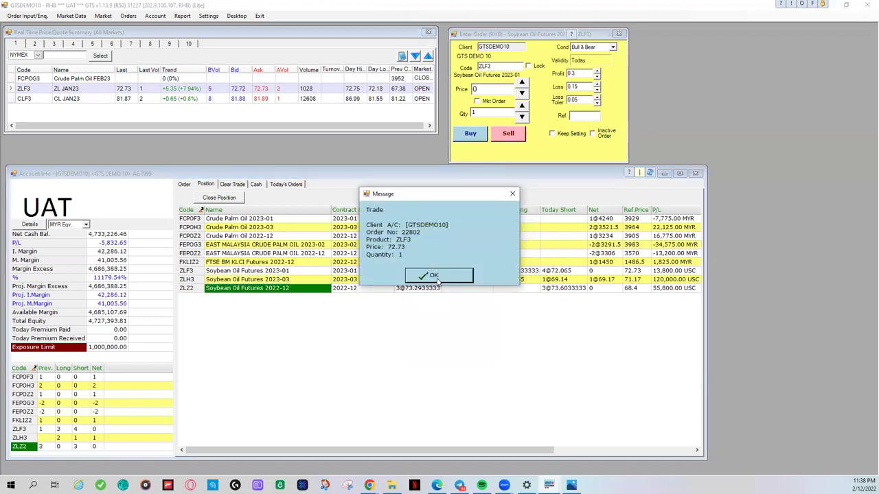
{"action": "left_click", "coordinate": [434, 276]}
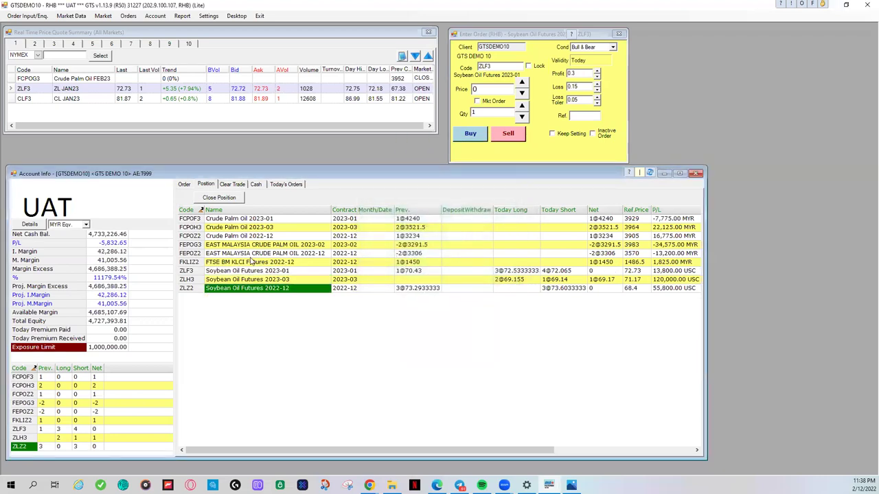
{"action": "left_click", "coordinate": [191, 274]}
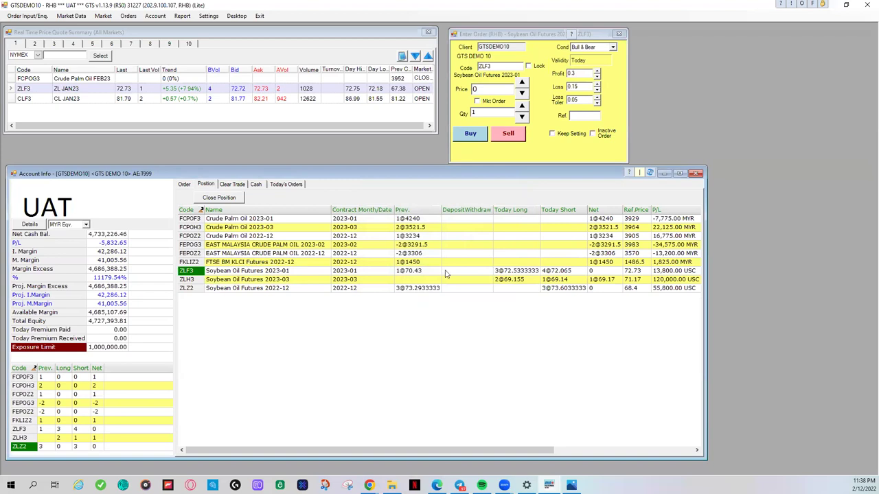
{"action": "left_click", "coordinate": [600, 272]}
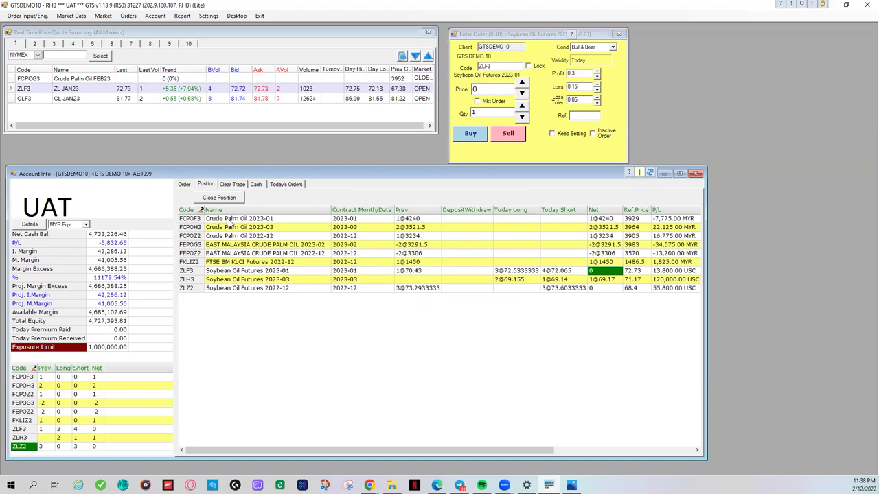
Step: Send a 1-lot market sell to close the FCPOF3 crude palm oil position
{"action": "left_click", "coordinate": [230, 219]}
{"action": "left_click", "coordinate": [237, 199]}
{"action": "left_click", "coordinate": [422, 222]}
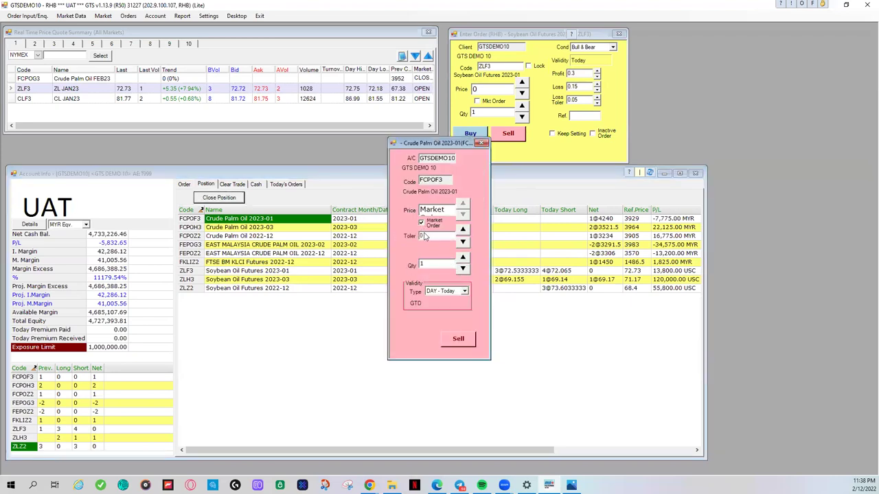
{"action": "left_click", "coordinate": [452, 343]}
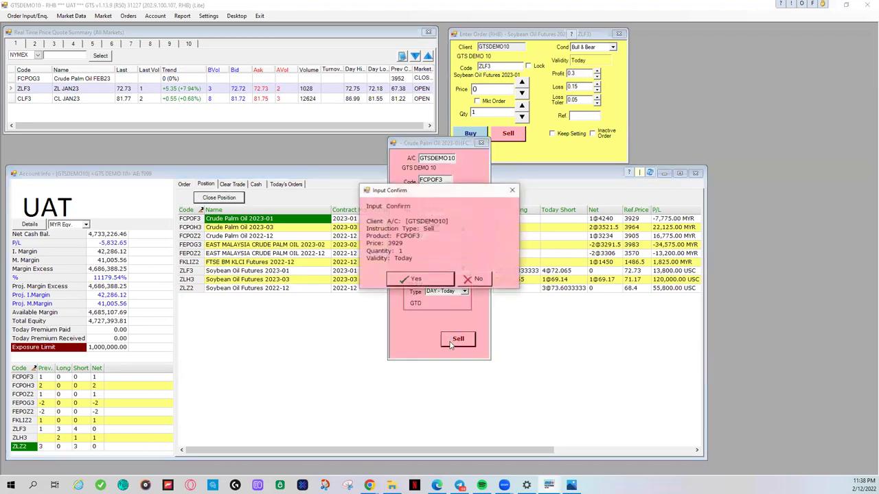
{"action": "left_click", "coordinate": [435, 280]}
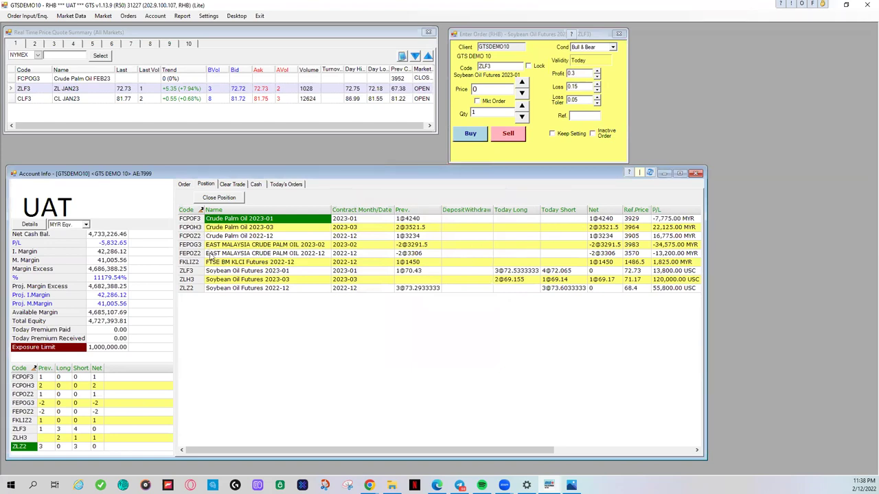
Step: Sell to close the ZLH3 soybean oil position; dismiss the ZLZ2 no-position warning
{"action": "left_click", "coordinate": [238, 271]}
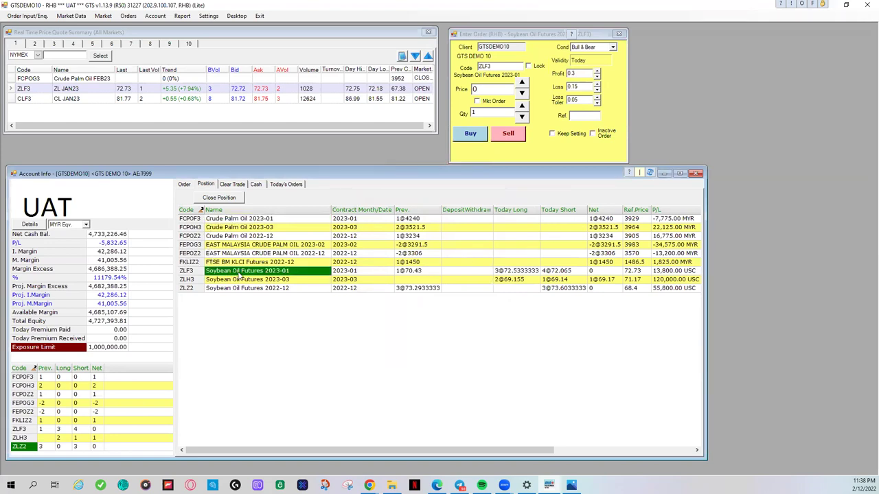
{"action": "left_click", "coordinate": [239, 280]}
{"action": "left_click", "coordinate": [228, 200]}
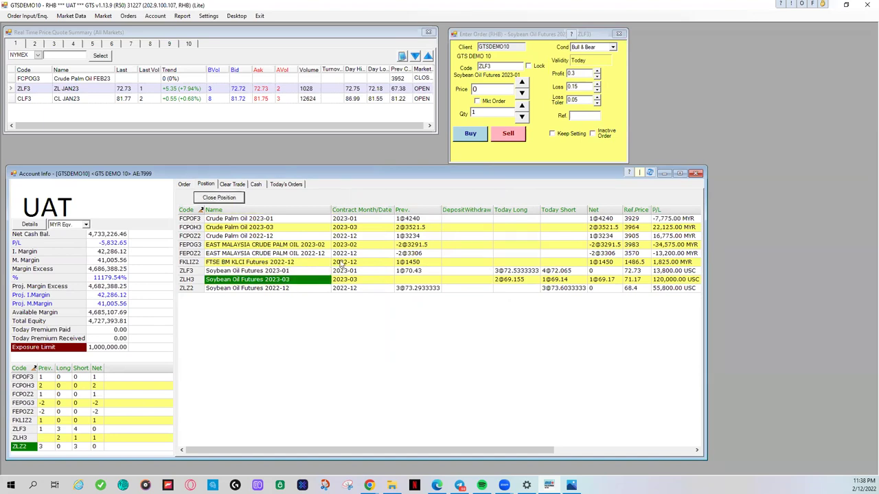
{"action": "left_click", "coordinate": [459, 338]}
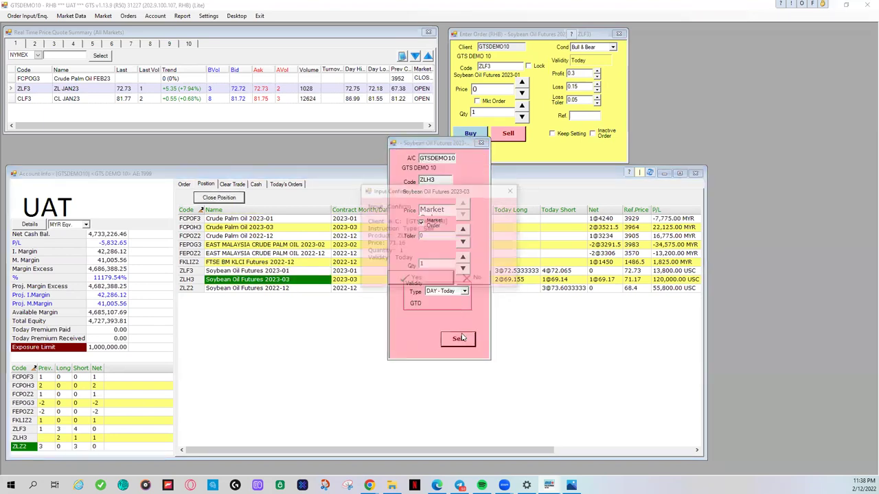
{"action": "left_click", "coordinate": [425, 281]}
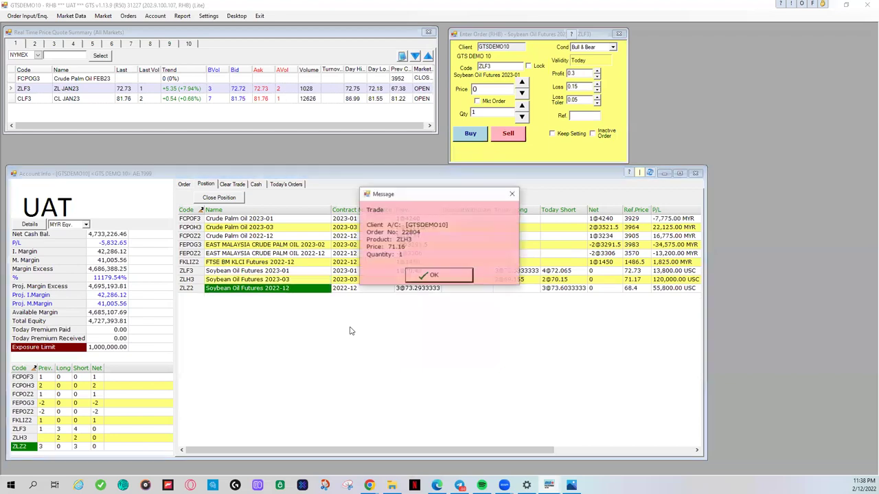
{"action": "left_click", "coordinate": [426, 278]}
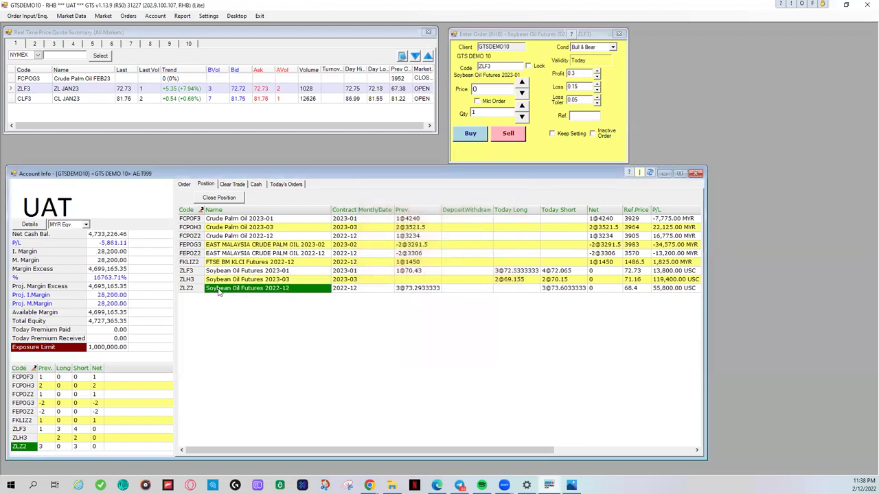
{"action": "left_click", "coordinate": [222, 200]}
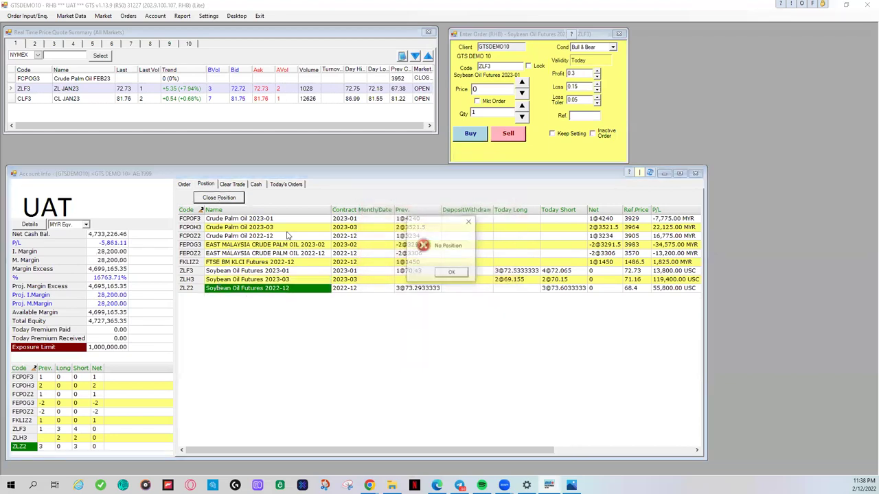
{"action": "left_click", "coordinate": [451, 273]}
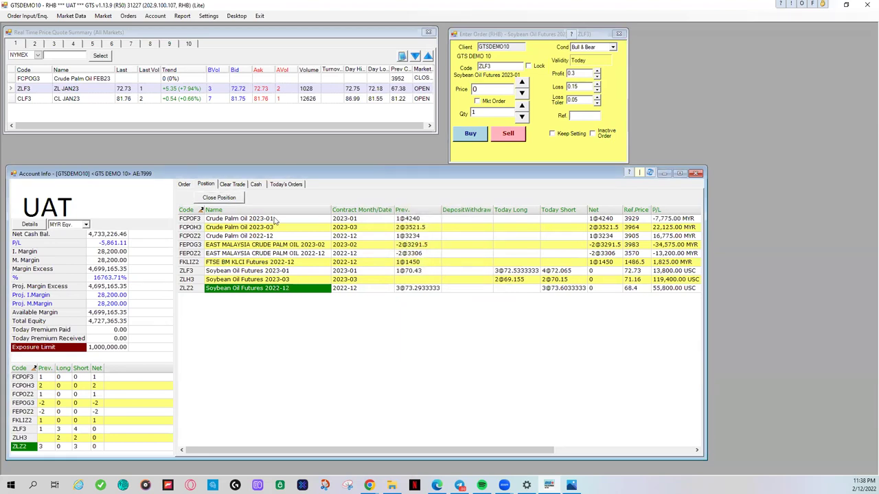
Step: Send a 1-lot market sell to close FKLIZ2, then review the working orders
{"action": "left_click", "coordinate": [298, 264]}
{"action": "left_click", "coordinate": [219, 198]}
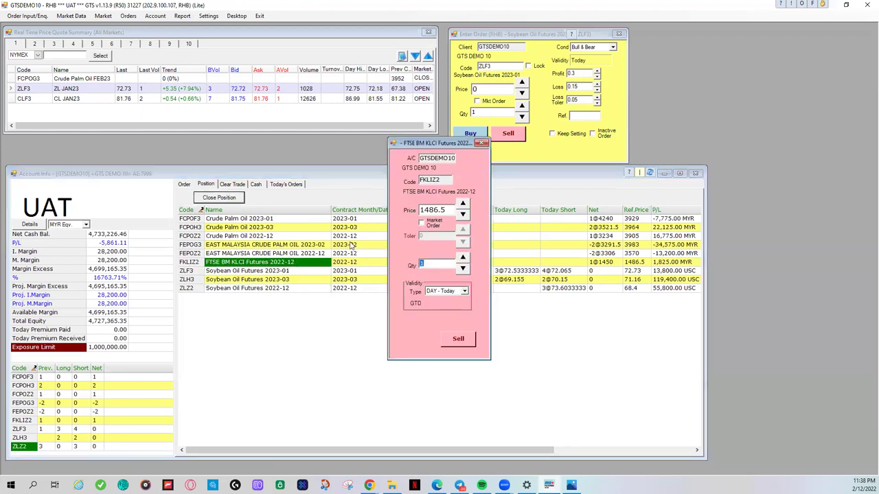
{"action": "left_click", "coordinate": [422, 223]}
{"action": "left_click", "coordinate": [447, 344]}
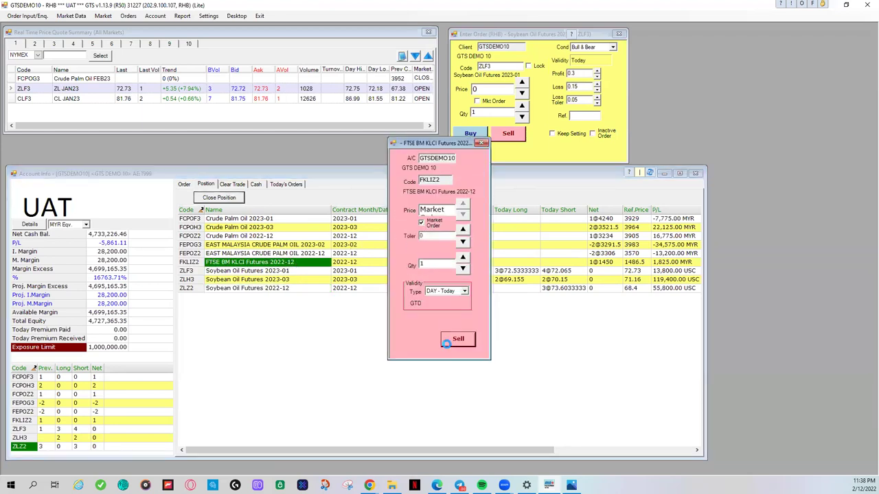
{"action": "left_click", "coordinate": [424, 284]}
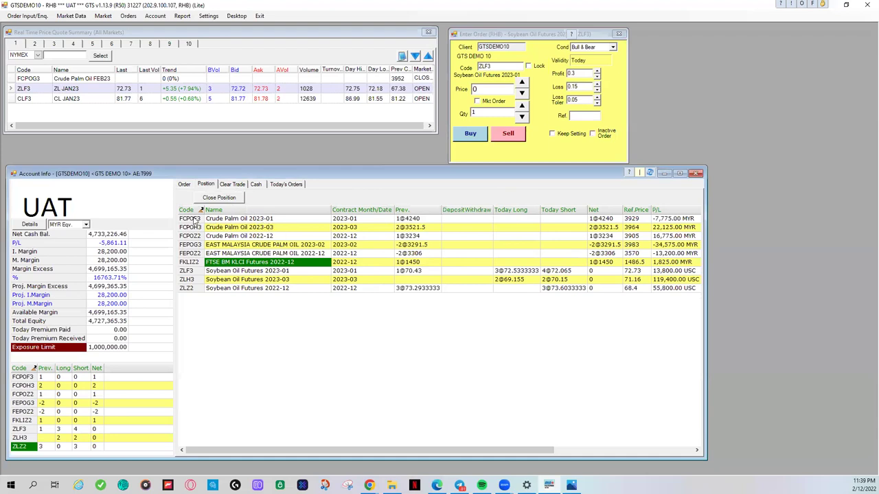
{"action": "left_click", "coordinate": [190, 219]}
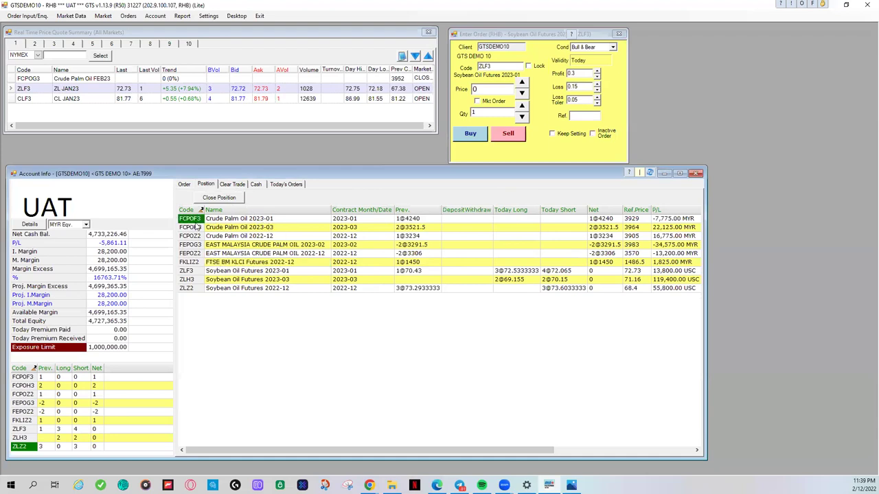
{"action": "left_click", "coordinate": [184, 185]}
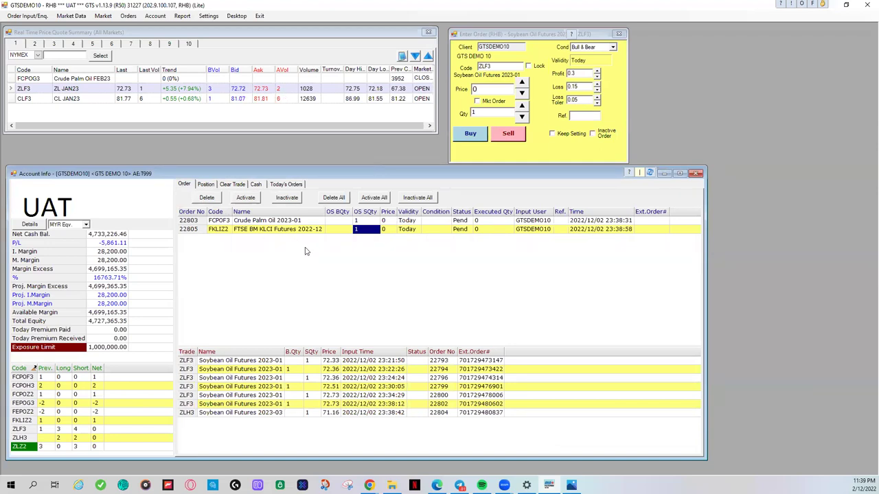
Step: Check both order statuses, then delete the pending FCPOF3 sell order
{"action": "left_click", "coordinate": [457, 230]}
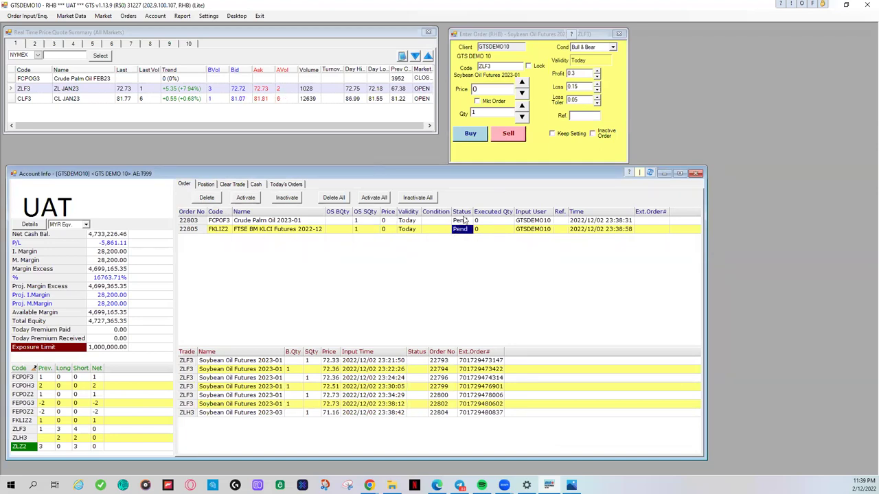
{"action": "left_click", "coordinate": [465, 221]}
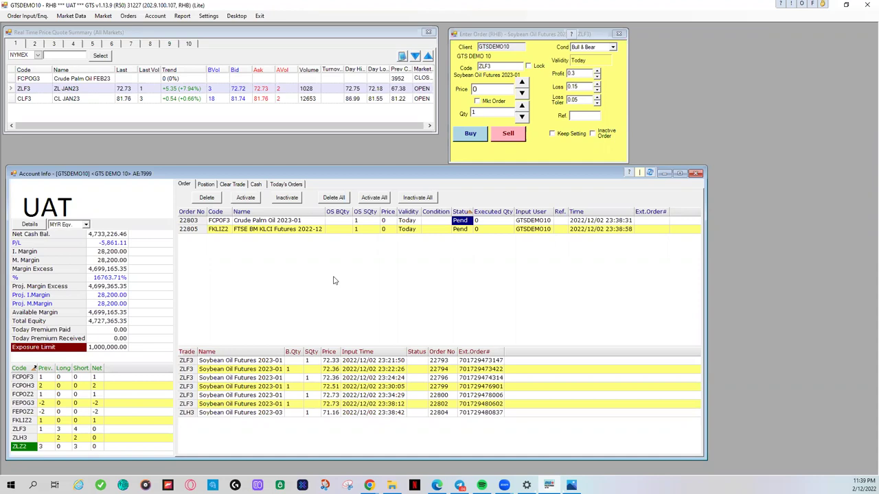
{"action": "left_click", "coordinate": [220, 220]}
{"action": "left_click", "coordinate": [207, 198]}
{"action": "left_click", "coordinate": [438, 282]}
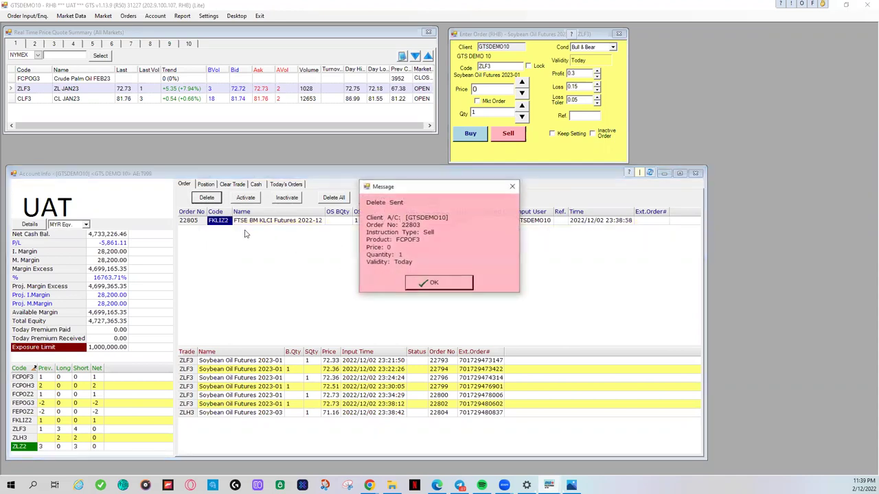
{"action": "left_click", "coordinate": [410, 283]}
Step: Delete the pending FKLIZ2 sell order, leaving the order list empty
{"action": "left_click", "coordinate": [206, 200]}
{"action": "left_click", "coordinate": [412, 283]}
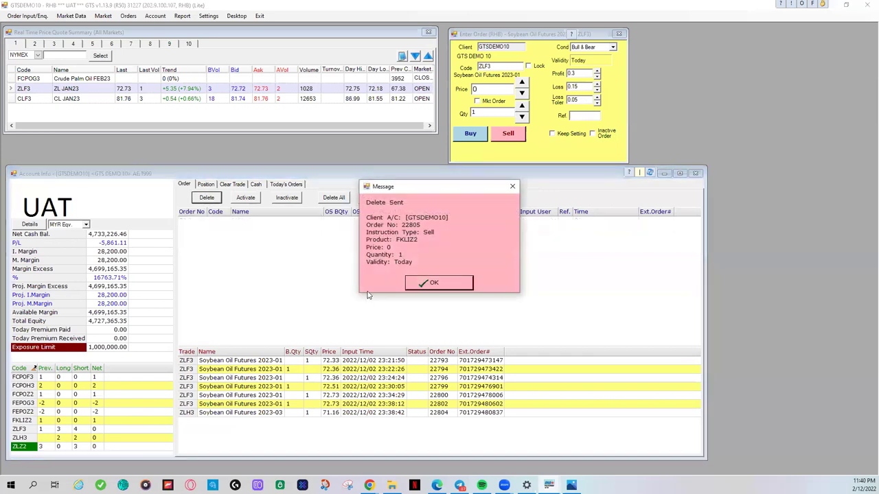
{"action": "left_click", "coordinate": [423, 286]}
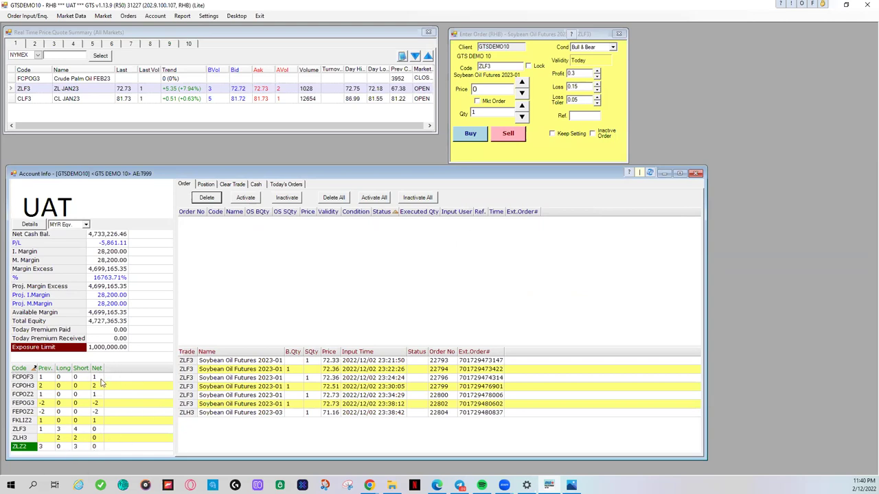
{"action": "left_click", "coordinate": [97, 446]}
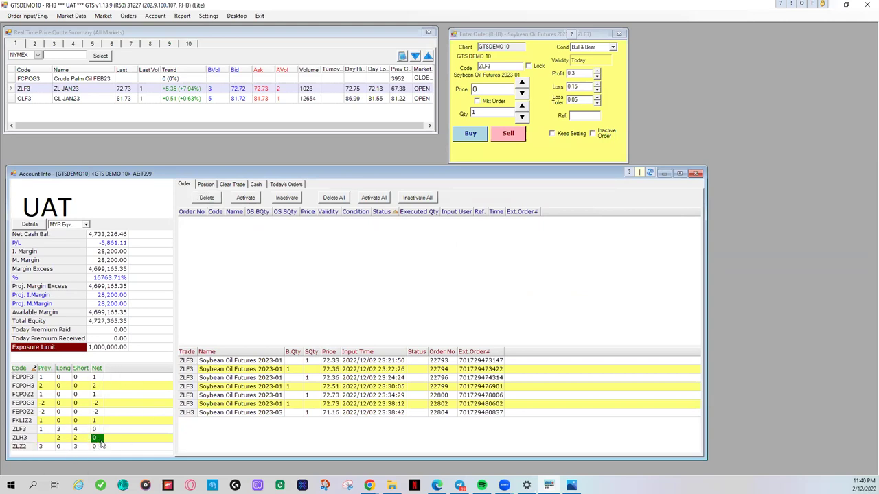
{"action": "left_click", "coordinate": [99, 431]}
{"action": "left_click", "coordinate": [264, 16]}
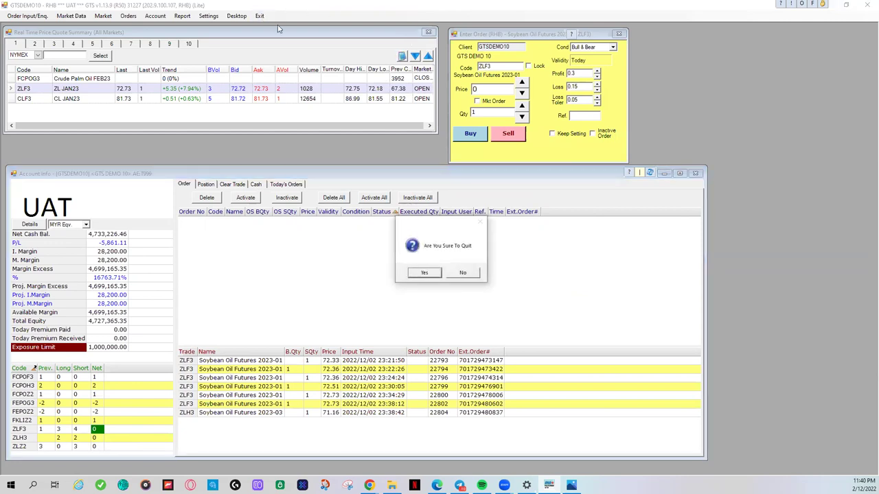
{"action": "left_click", "coordinate": [462, 273]}
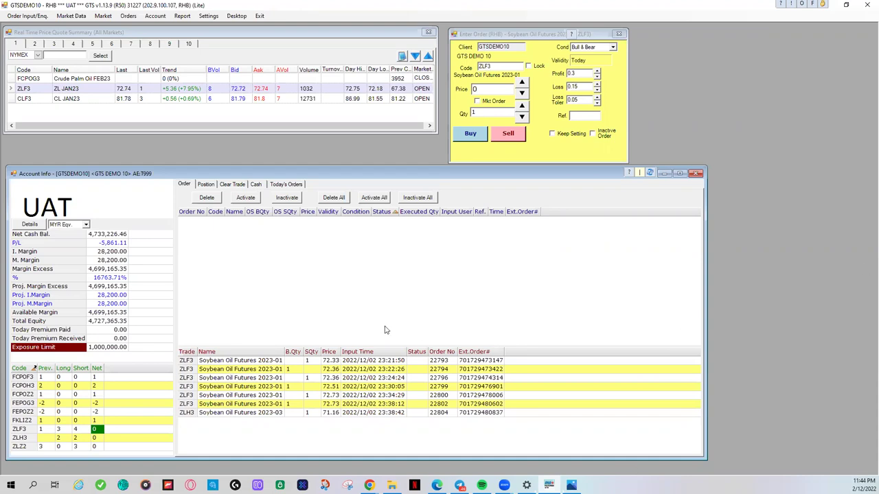
Step: Show the Chrome window thumbnails from the Windows taskbar
{"action": "left_click", "coordinate": [370, 485]}
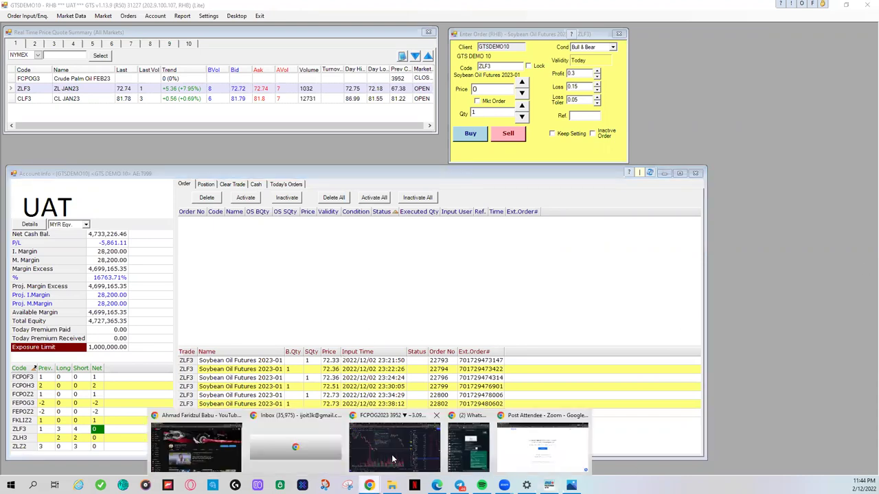
Step: Switch to the YouTube futures-trading channel window and copy its page URL
{"action": "left_click", "coordinate": [216, 451]}
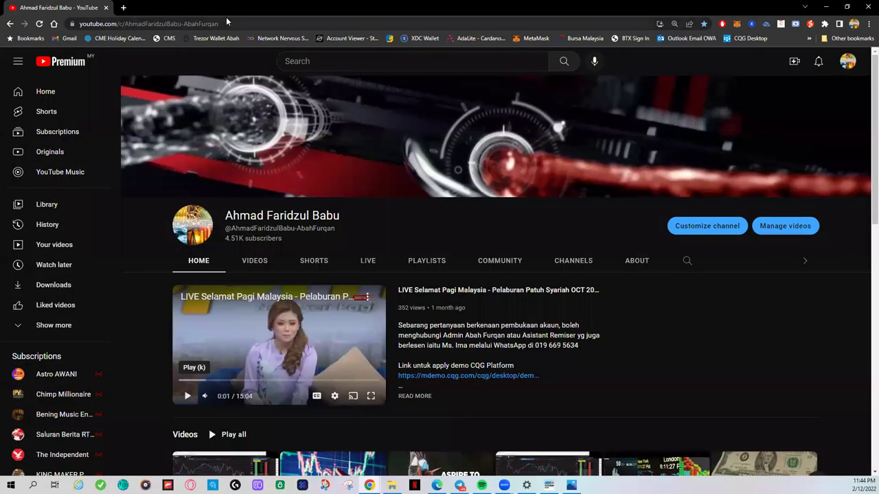
{"action": "left_click", "coordinate": [229, 23]}
{"action": "right_click", "coordinate": [228, 23]}
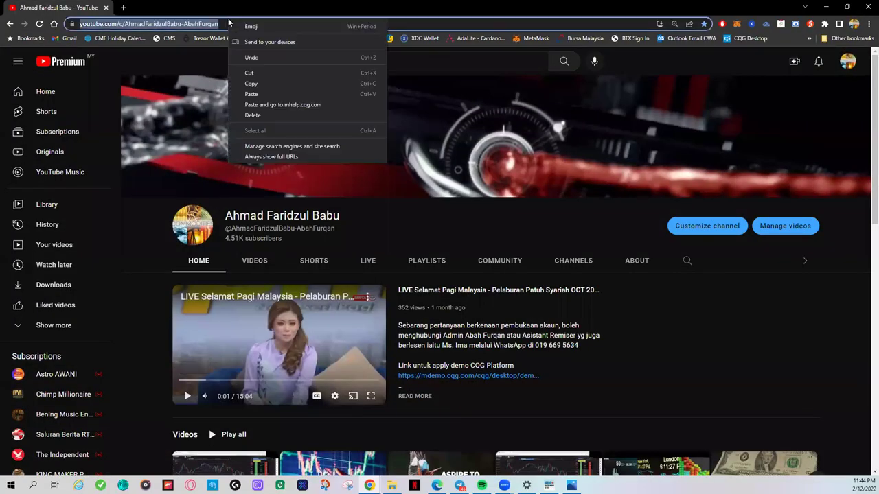
{"action": "left_click", "coordinate": [249, 83]}
{"action": "scroll", "coordinate": [249, 141], "scroll_direction": "down", "scroll_amount": 3}
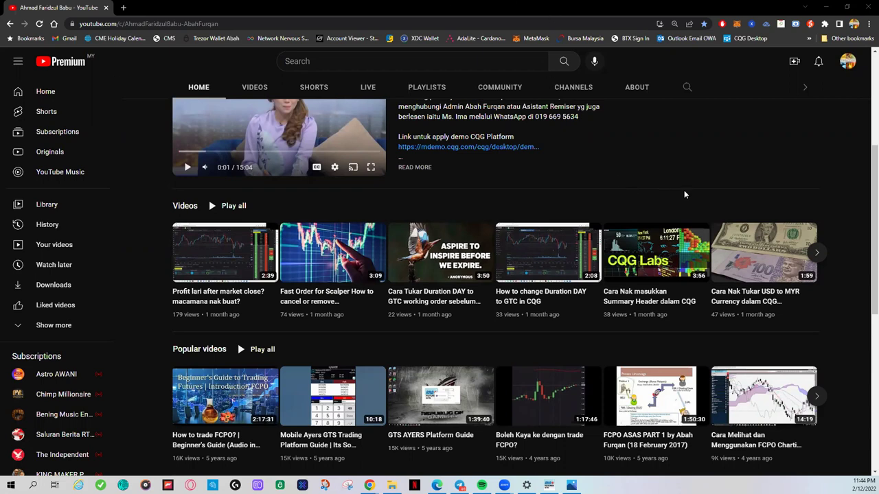
{"action": "scroll", "coordinate": [714, 194], "scroll_direction": "up", "scroll_amount": 1}
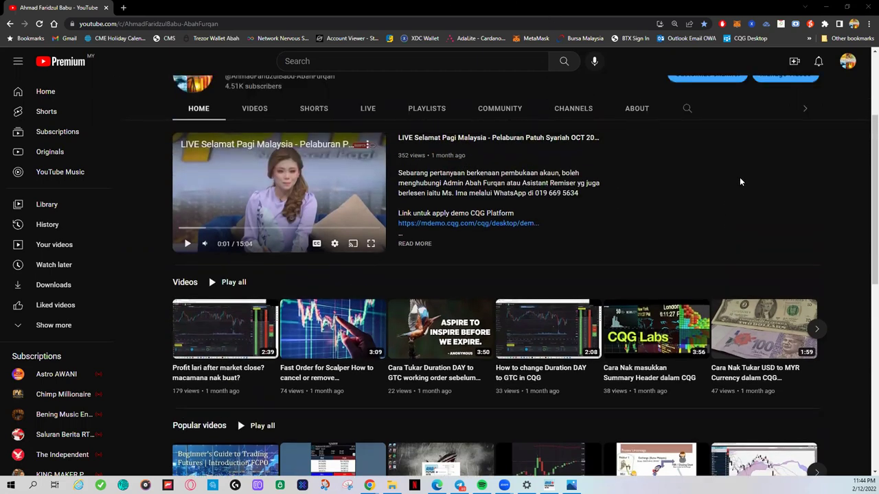